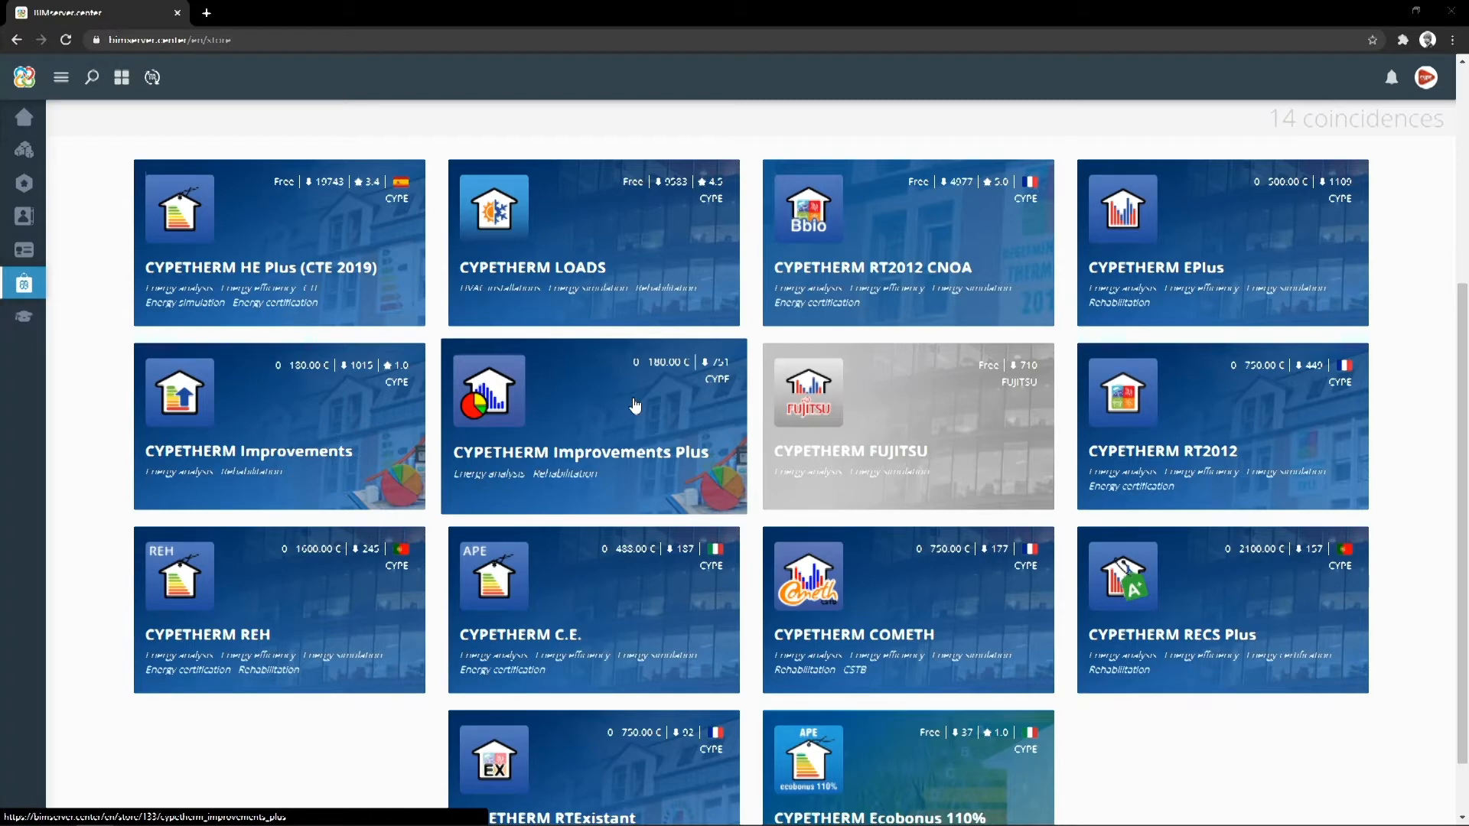
# - Open the CYPETHERM Improvements Plus page in the BIMserver.center store and look through its preview images
pyautogui.click(634, 405)
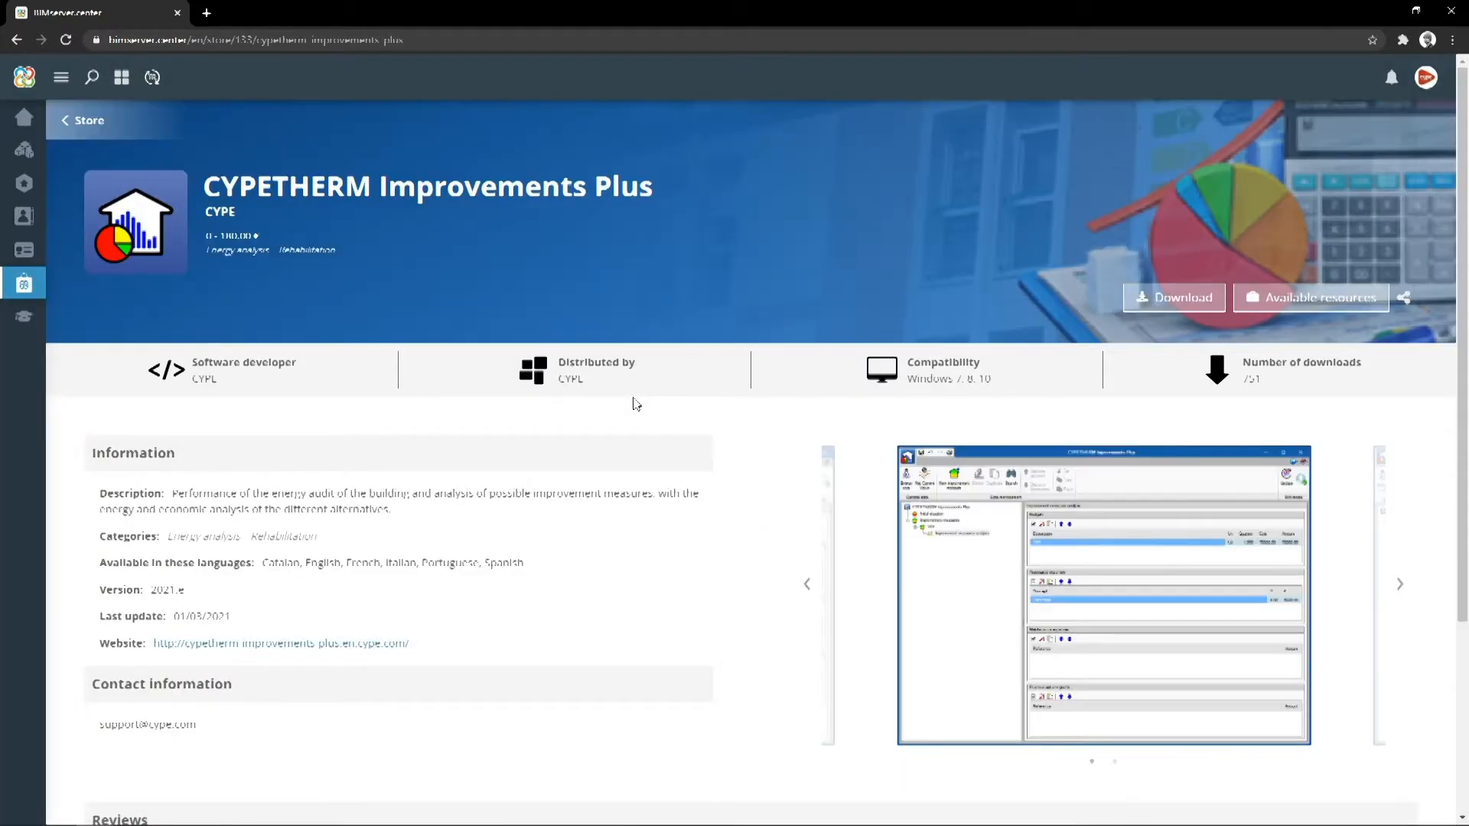
pyautogui.click(805, 584)
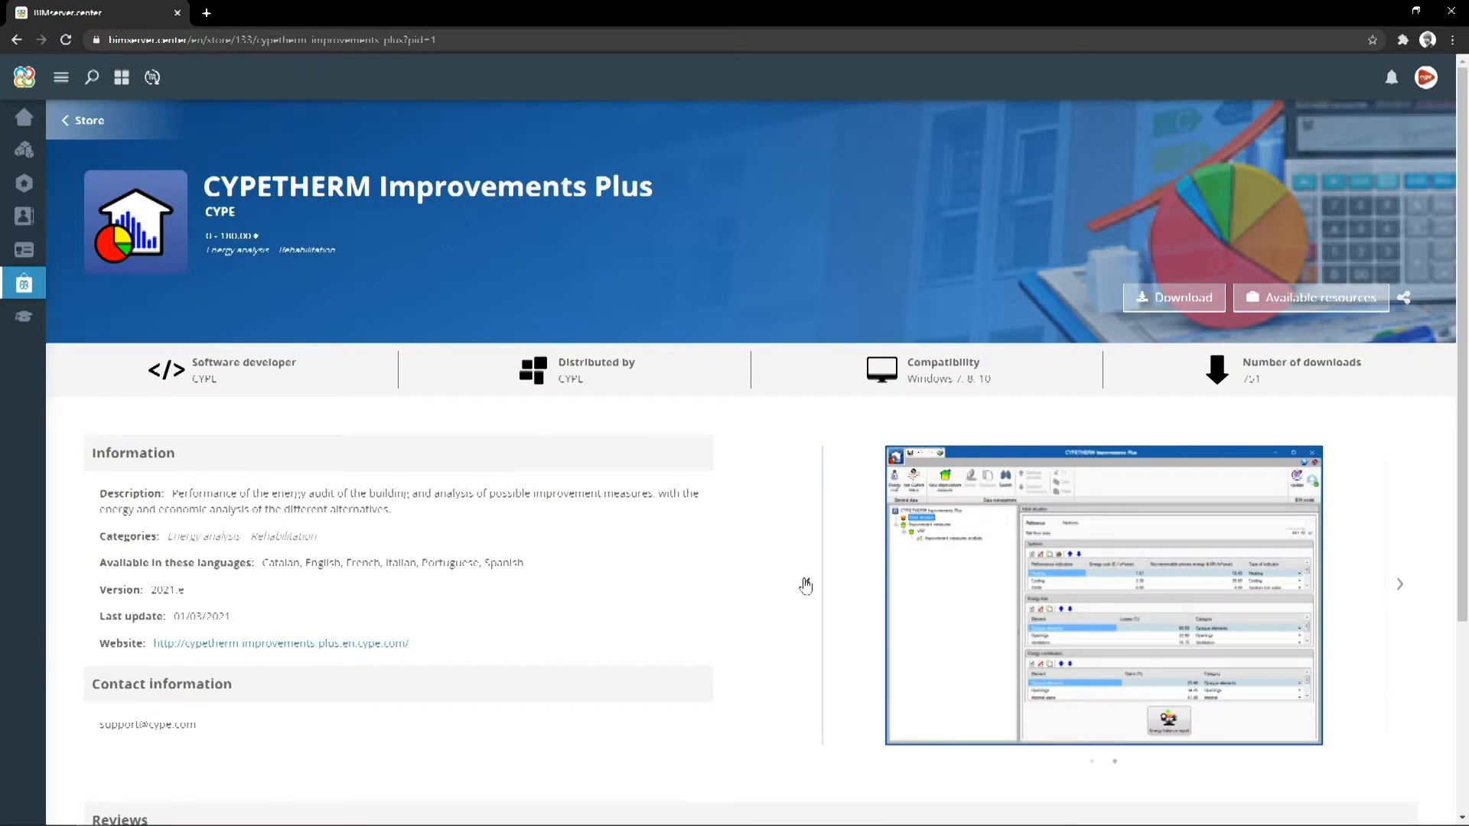
pyautogui.click(805, 585)
pyautogui.click(806, 585)
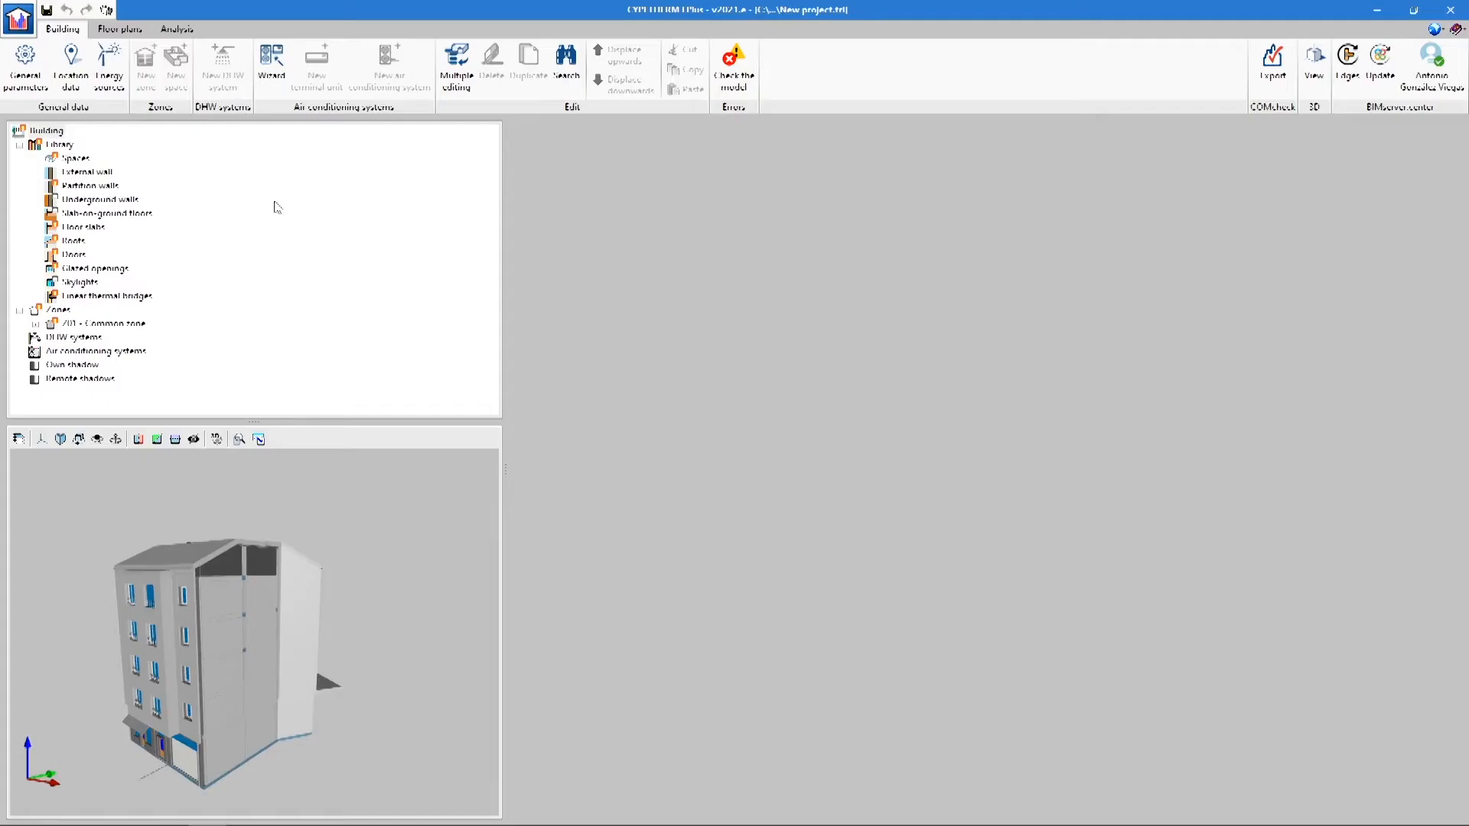
# - In CYPETHERM EPlus, review the energy conversion factors and the options for auto-consumed electricity in the project's energy sources
pyautogui.click(109, 65)
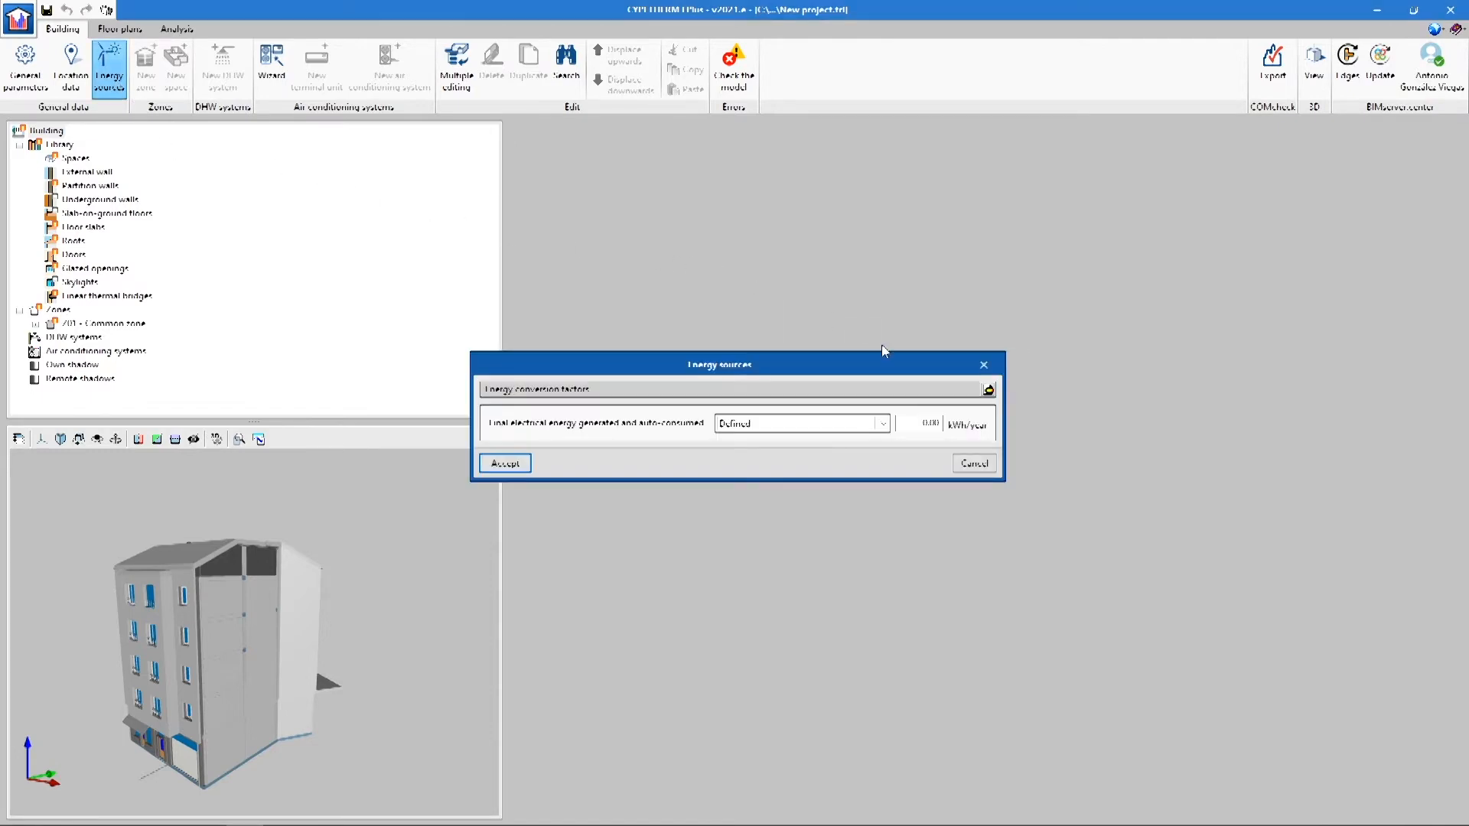
pyautogui.click(989, 390)
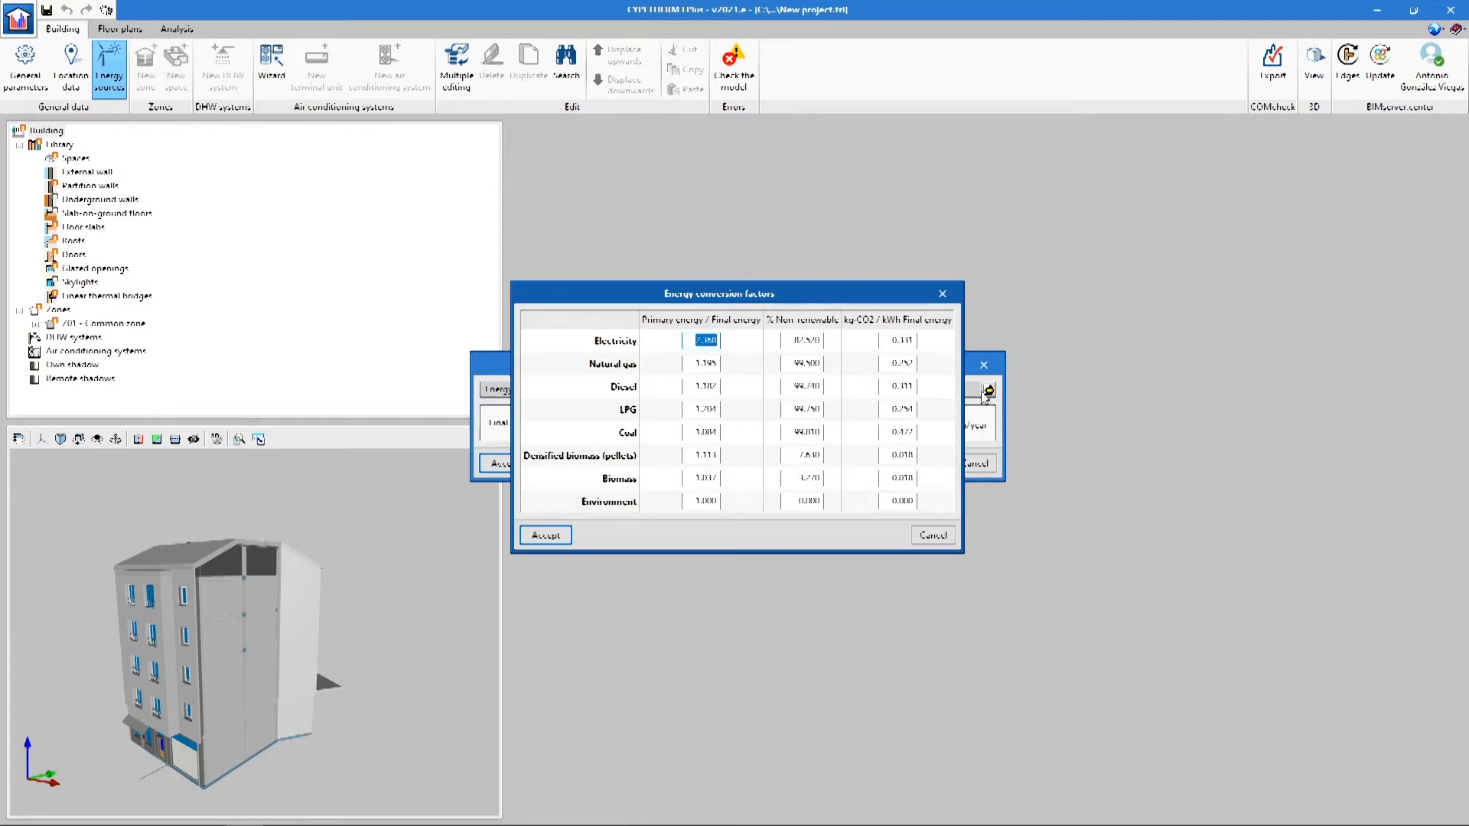
pyautogui.click(546, 534)
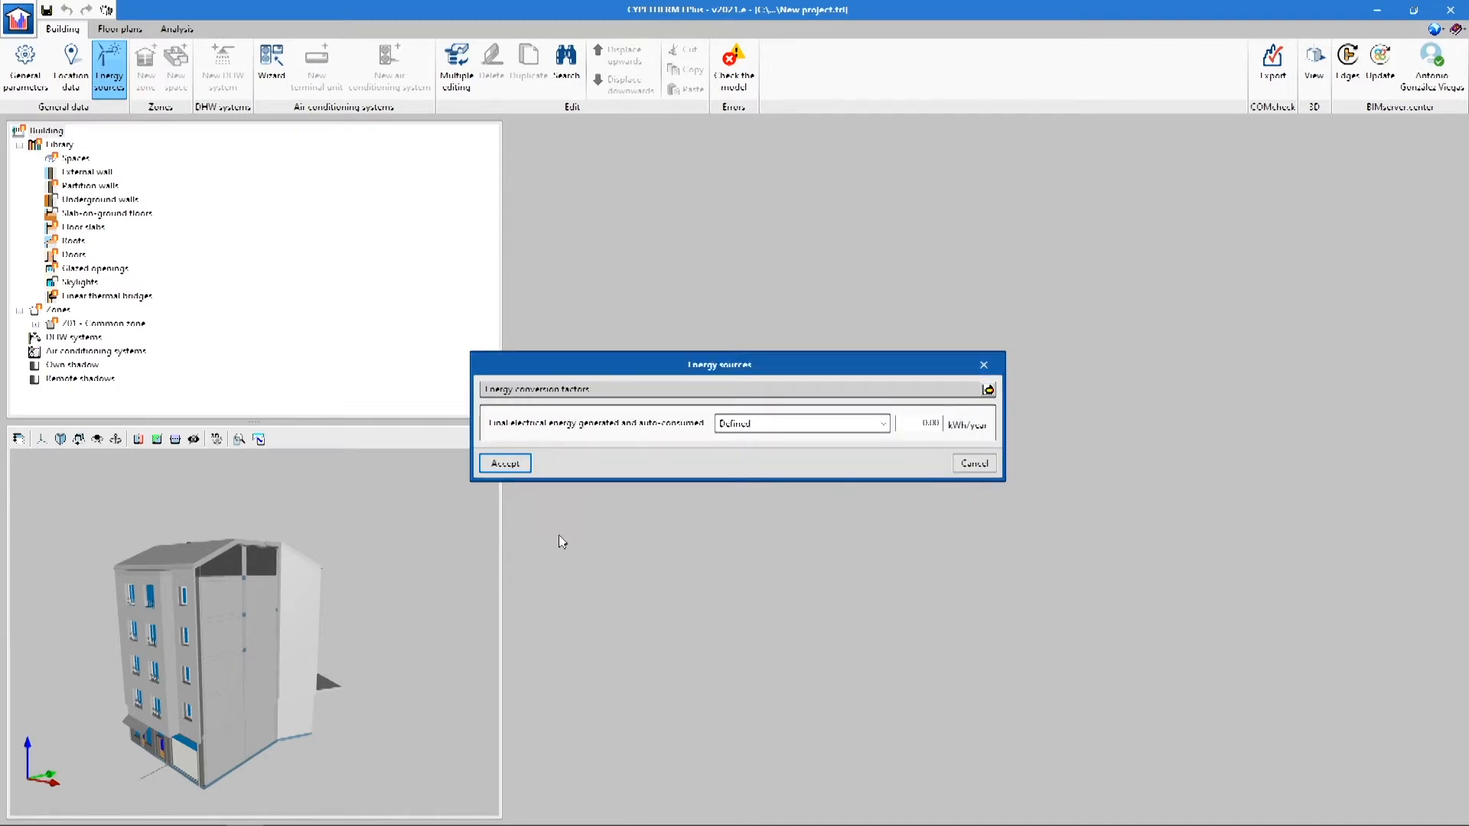
pyautogui.click(884, 423)
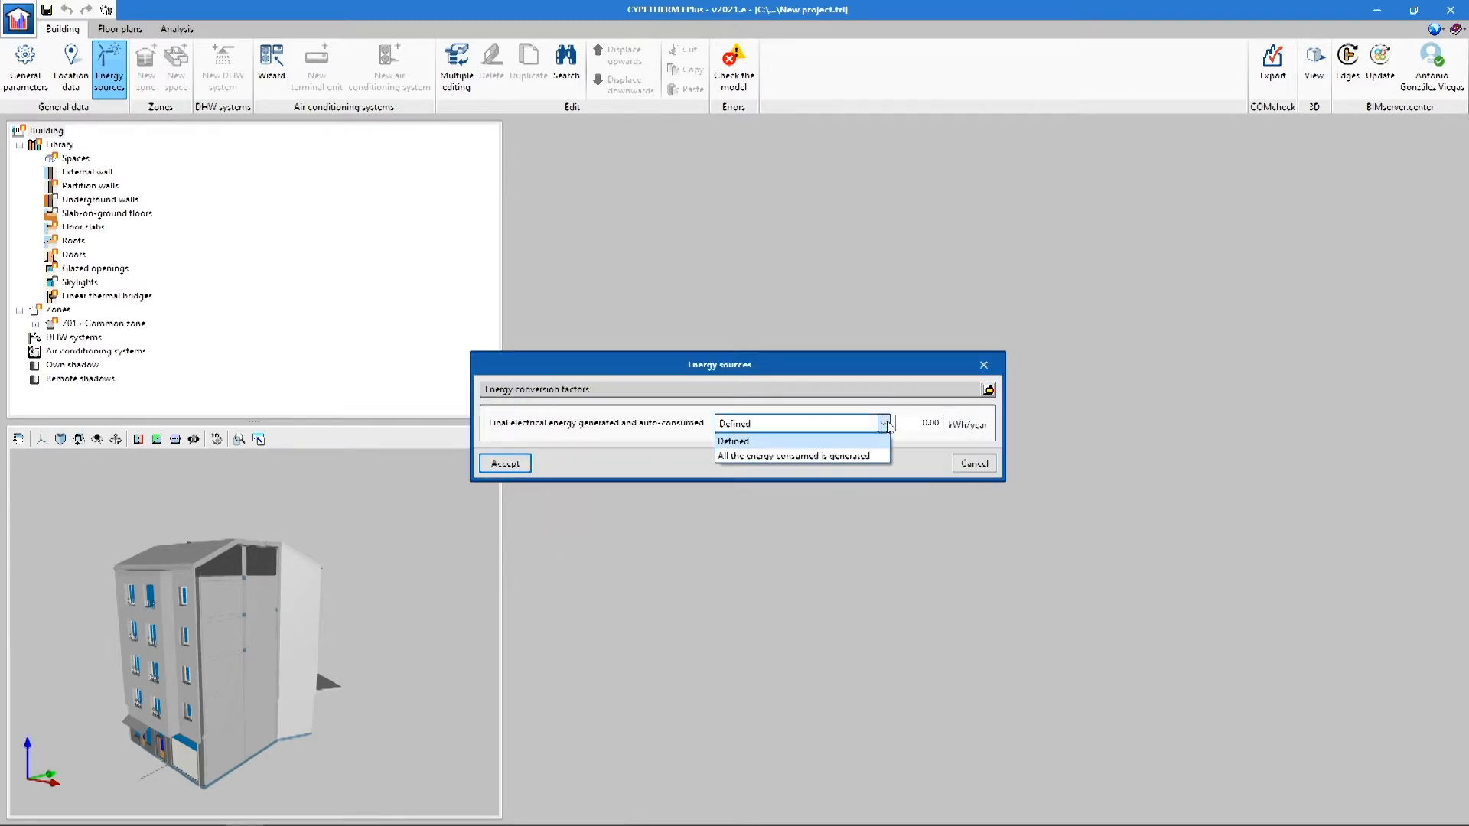
pyautogui.click(677, 477)
pyautogui.click(505, 462)
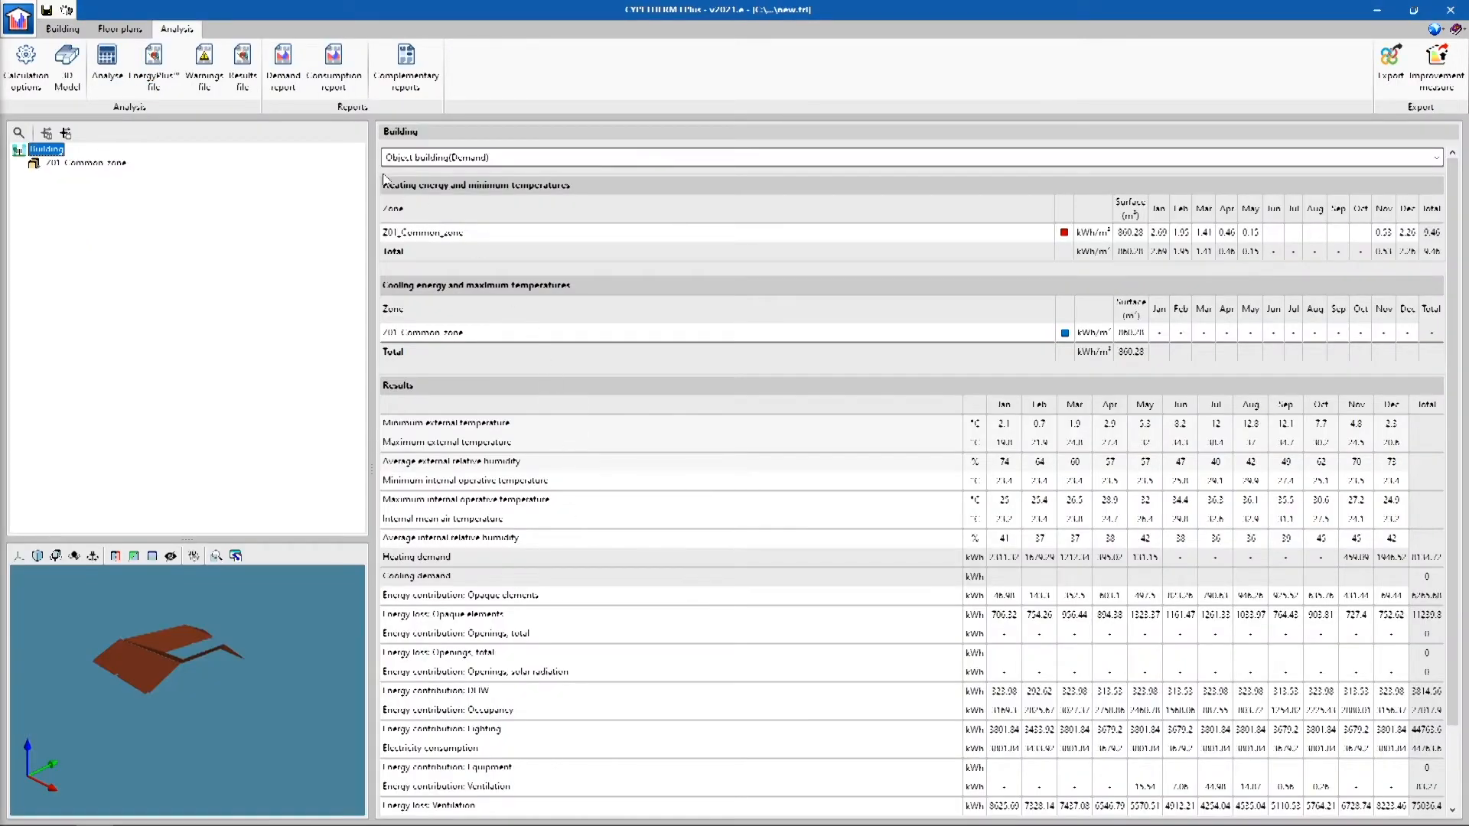
# - Analyse the building with the simulation type set to Demand/Consumption
pyautogui.click(114, 77)
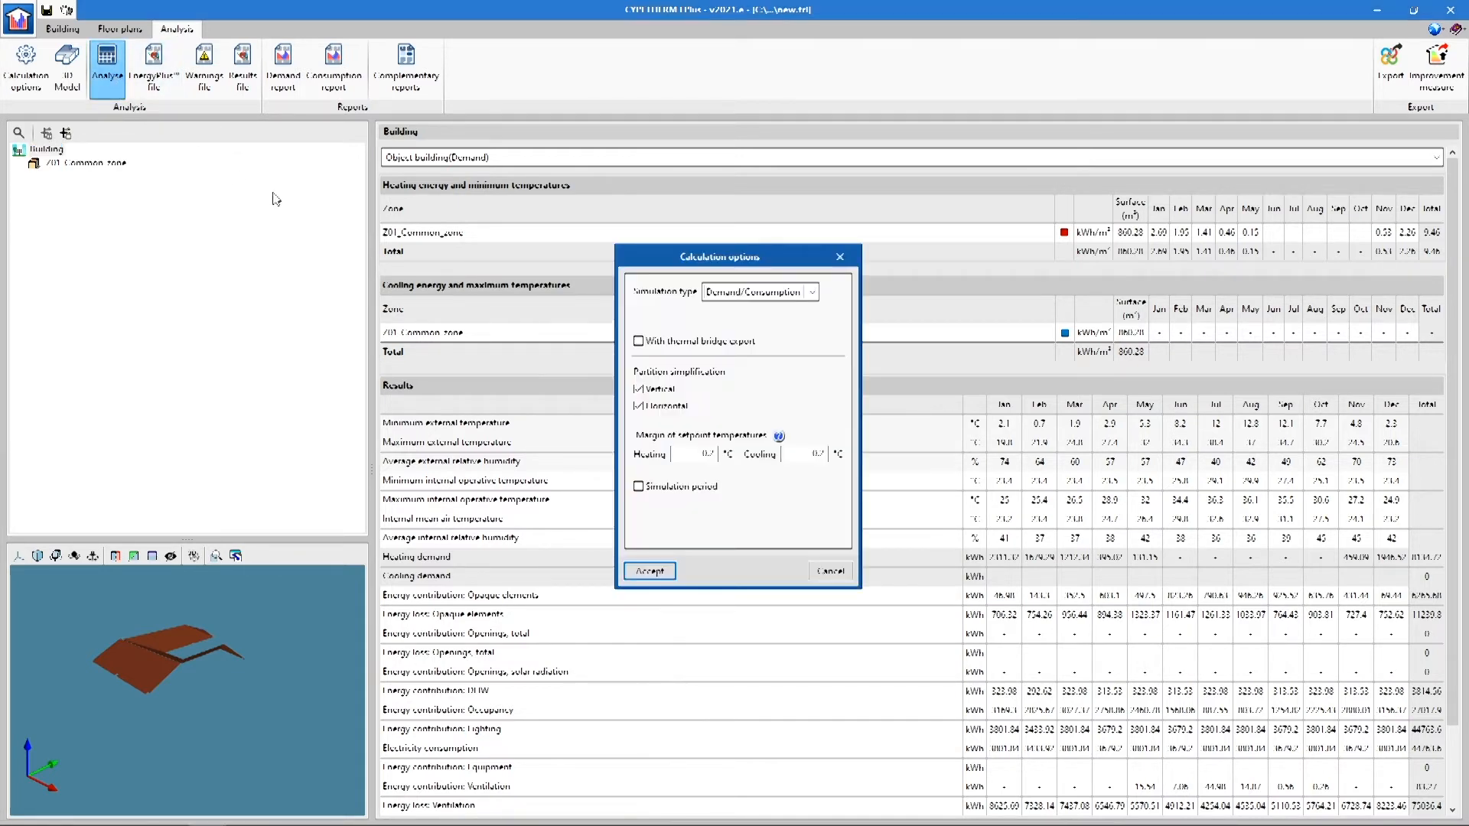
pyautogui.click(715, 297)
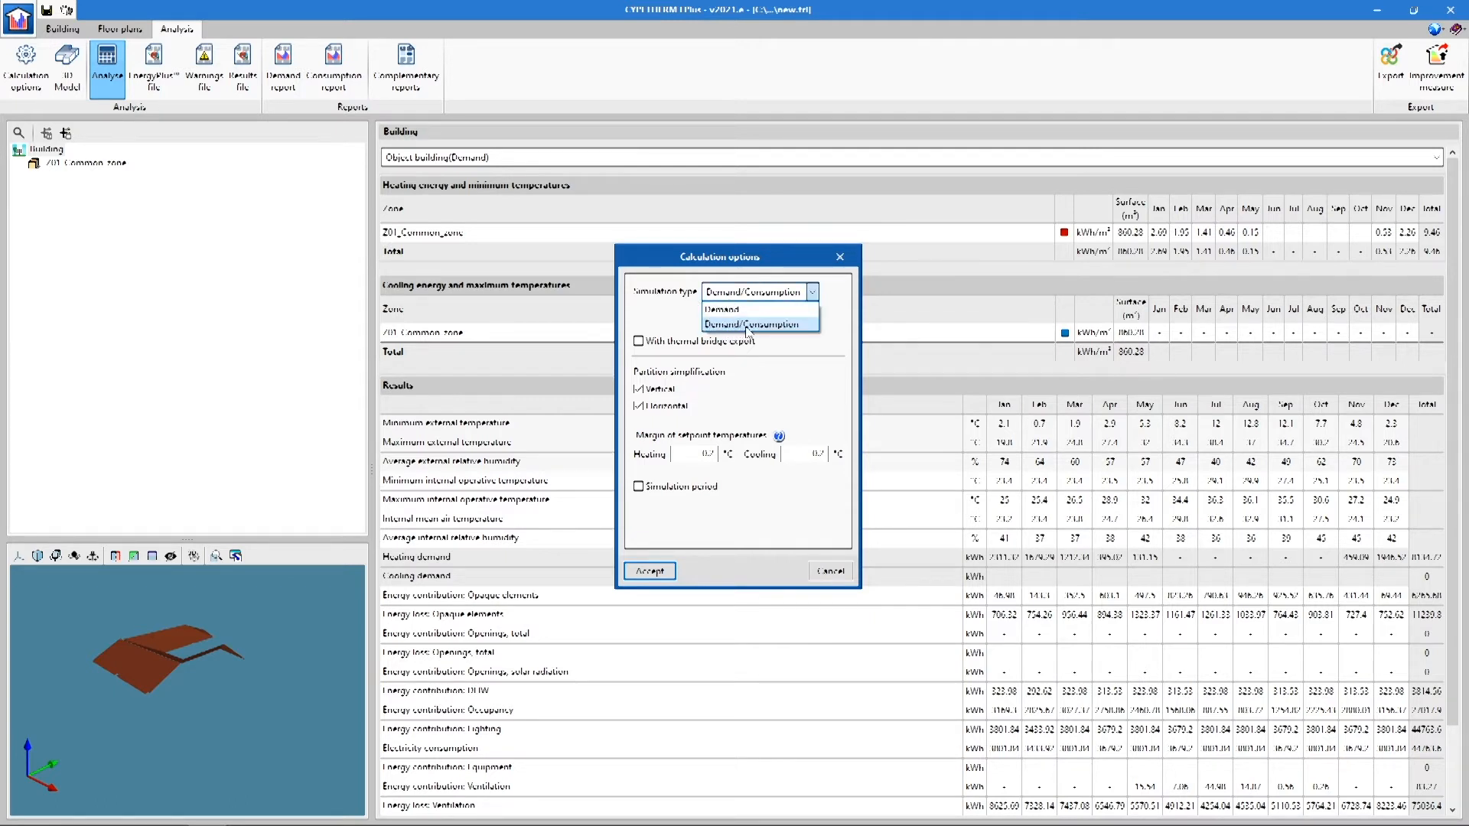
pyautogui.click(747, 325)
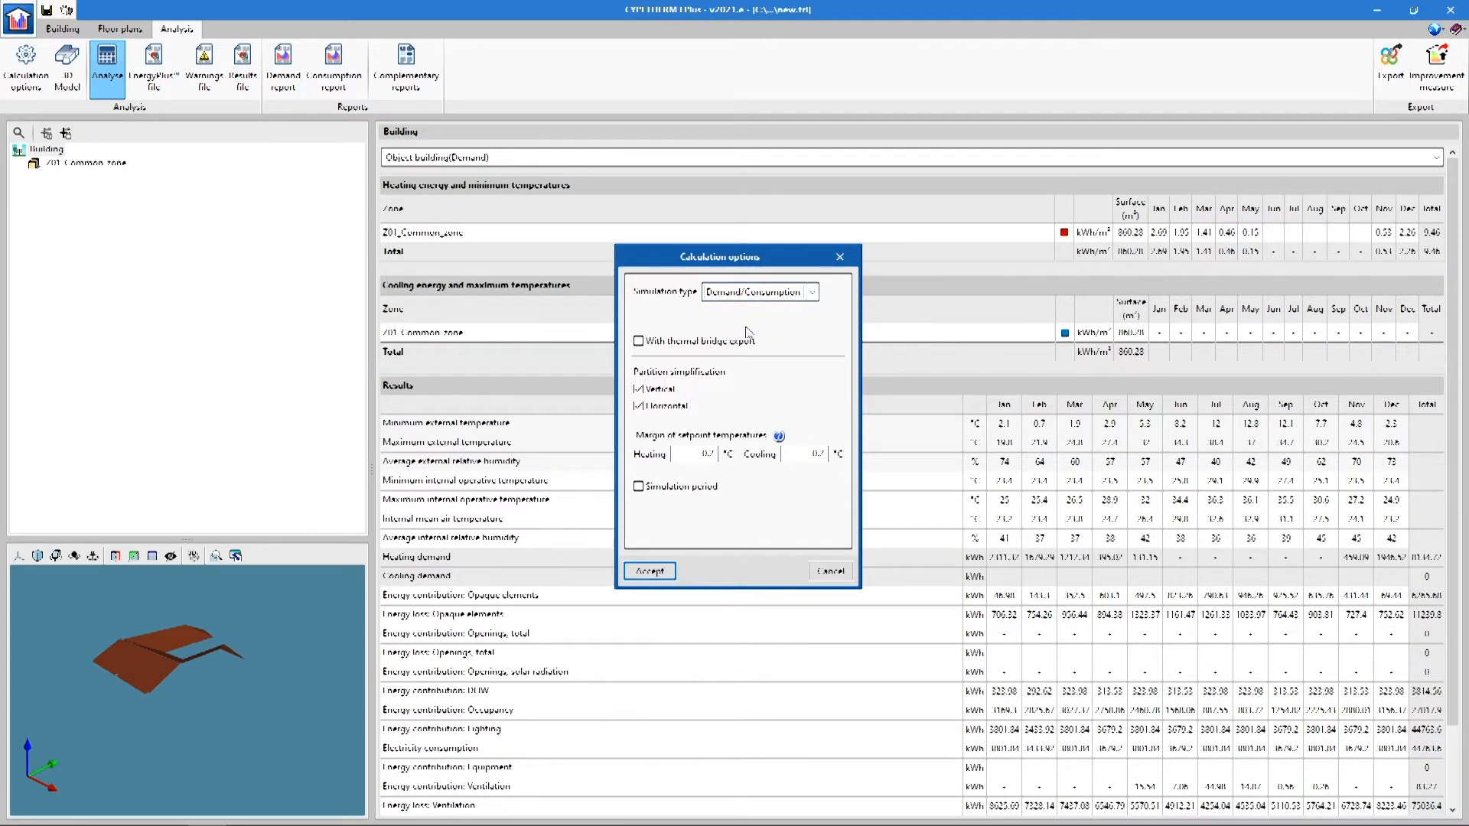
pyautogui.click(673, 576)
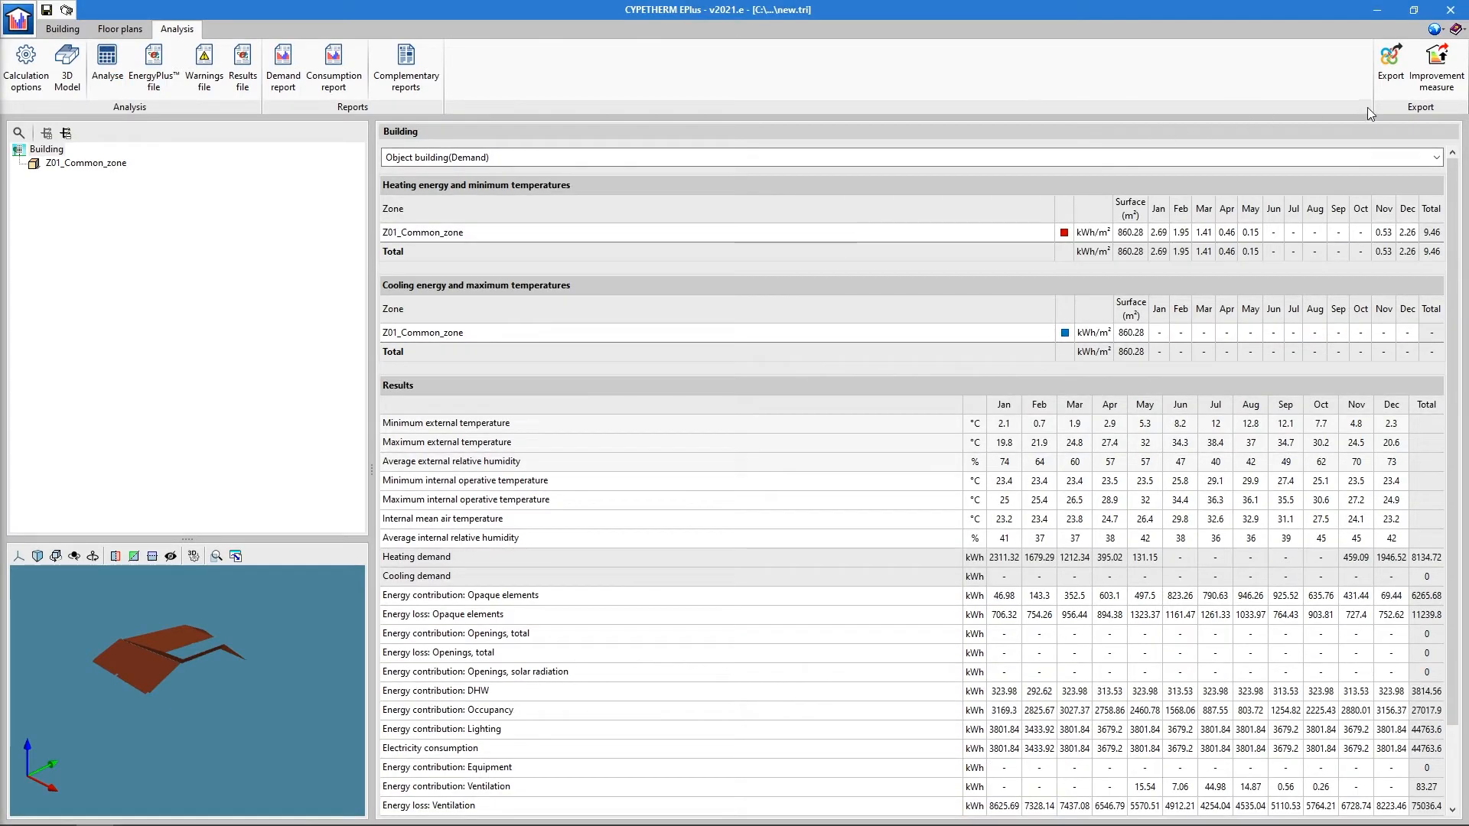
# - Export the building as the initial situation to Energy simulation (International), with reference Base energy model, overwriting the existing file
pyautogui.click(1436, 67)
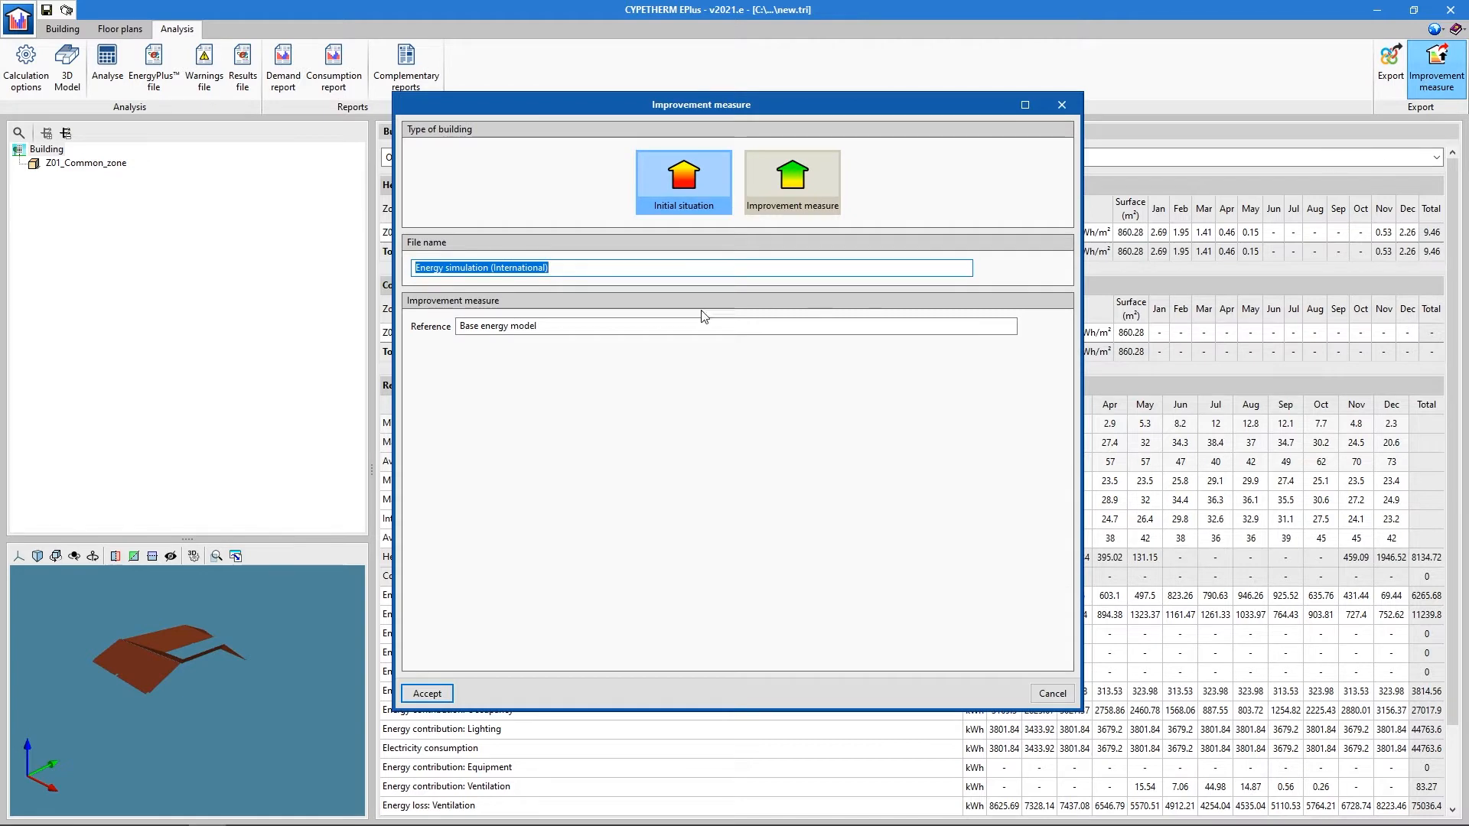
pyautogui.moveTo(540, 327); pyautogui.dragTo(421, 334)
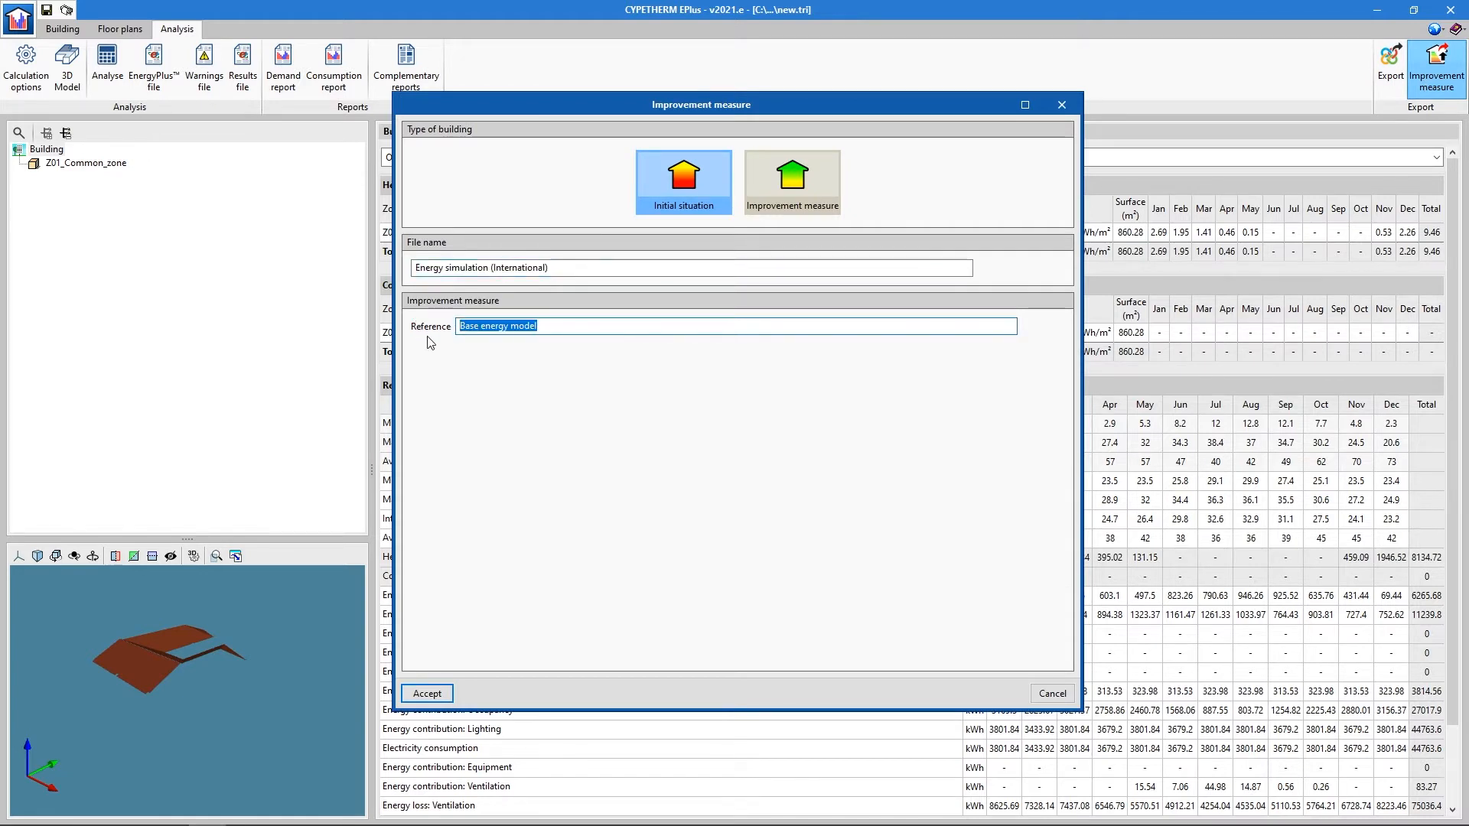
pyautogui.click(572, 267)
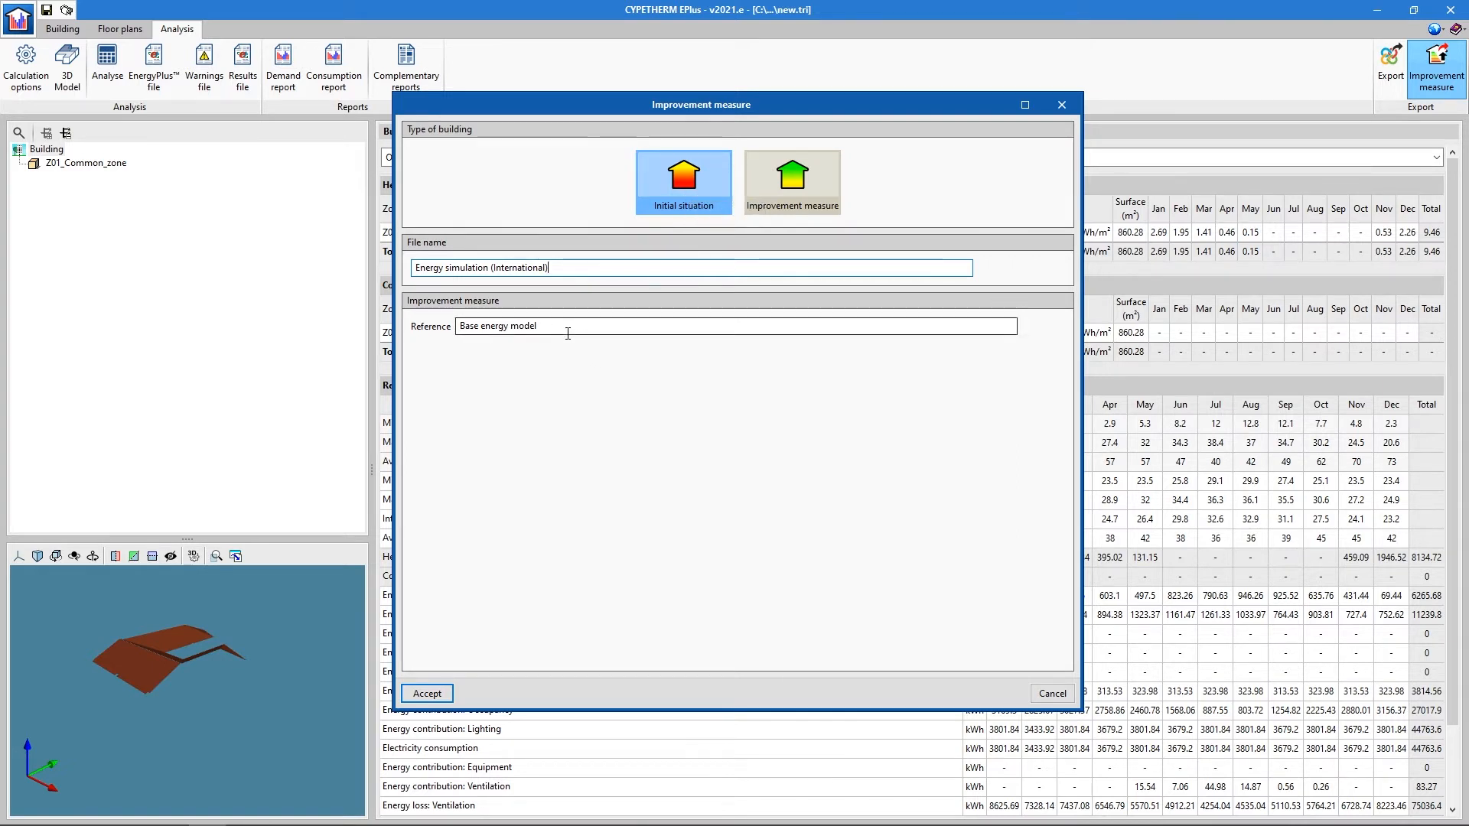
pyautogui.click(442, 692)
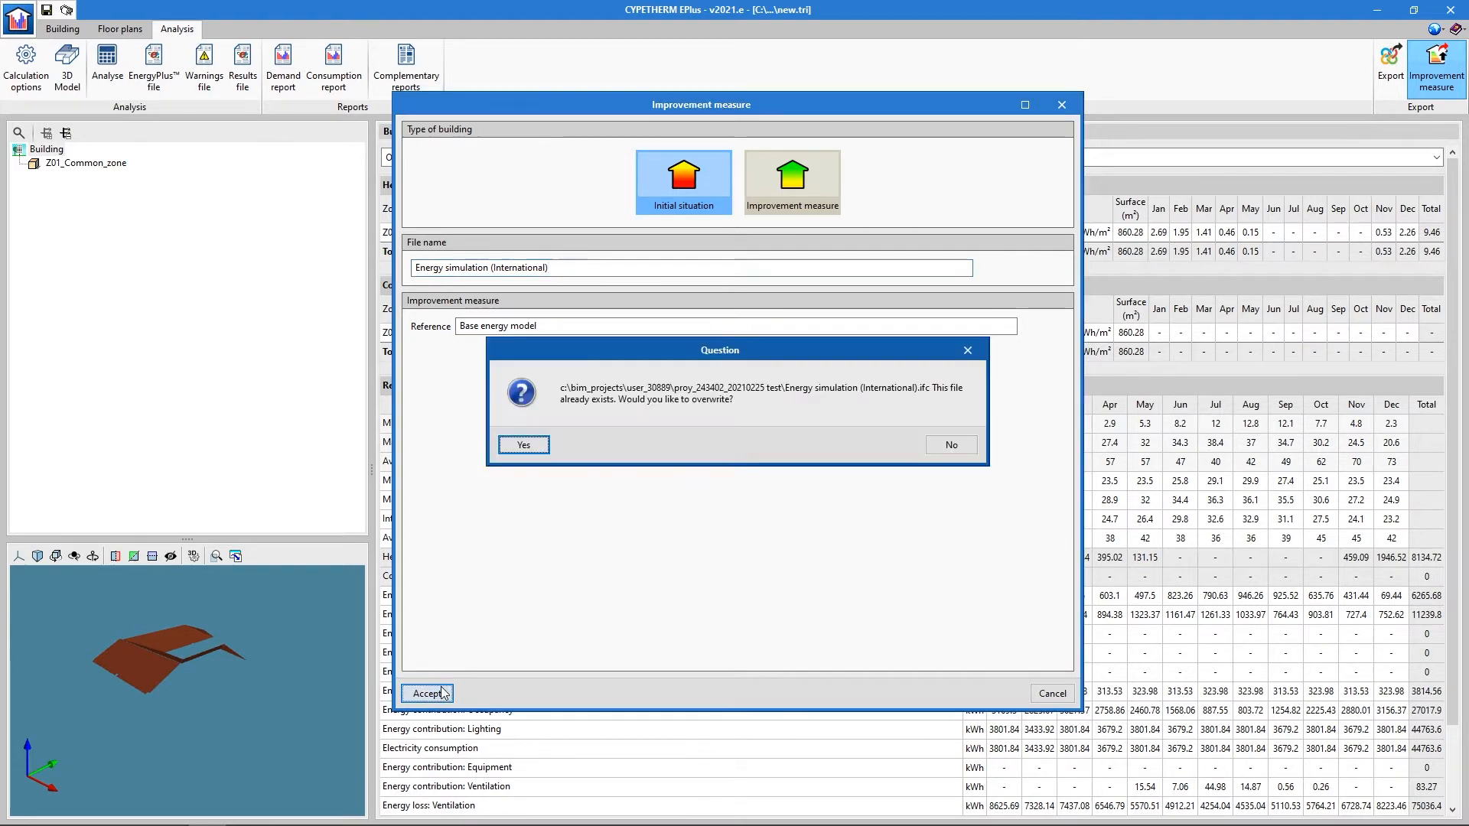
pyautogui.click(525, 445)
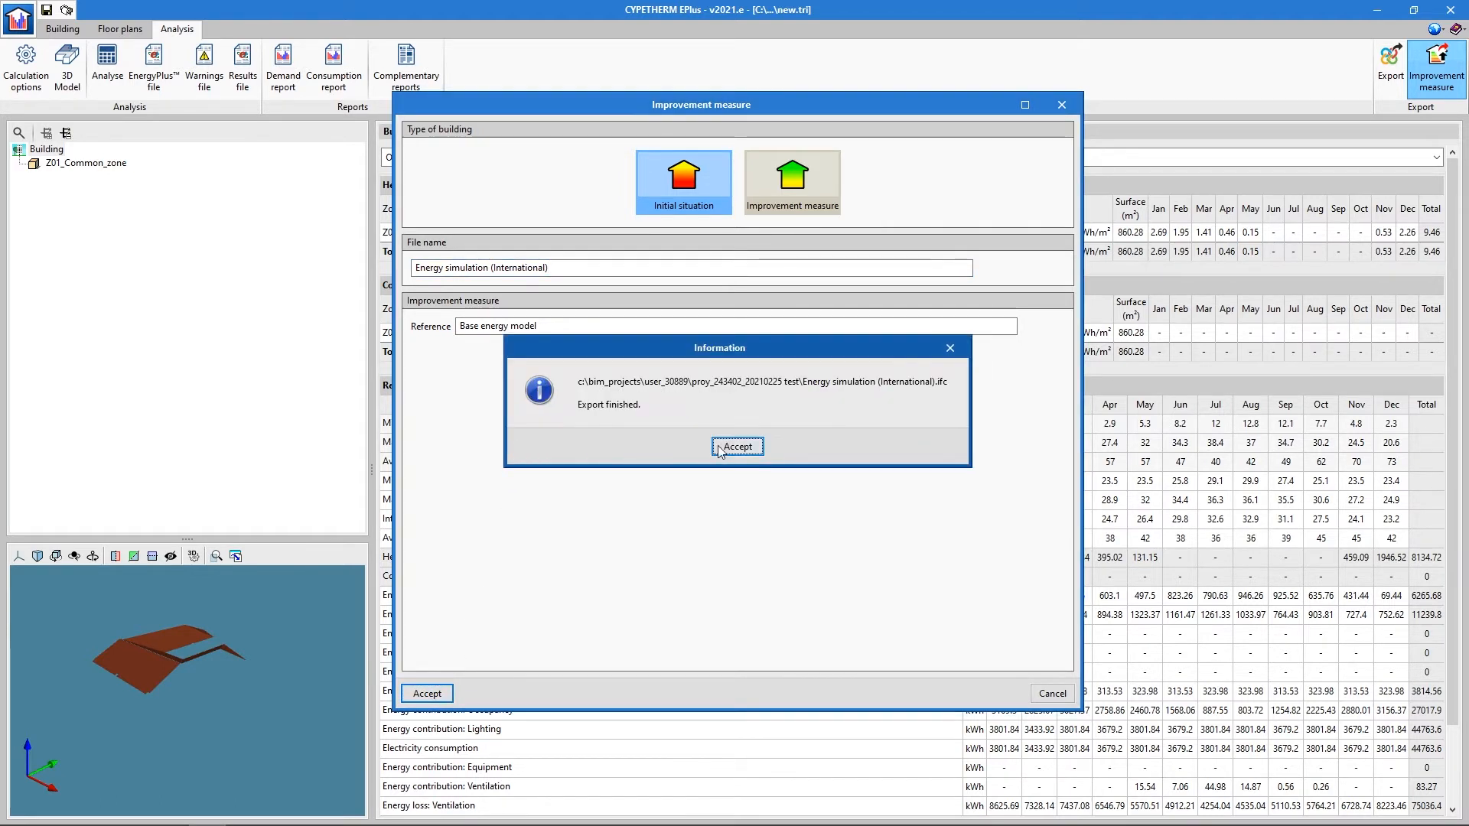
pyautogui.click(719, 448)
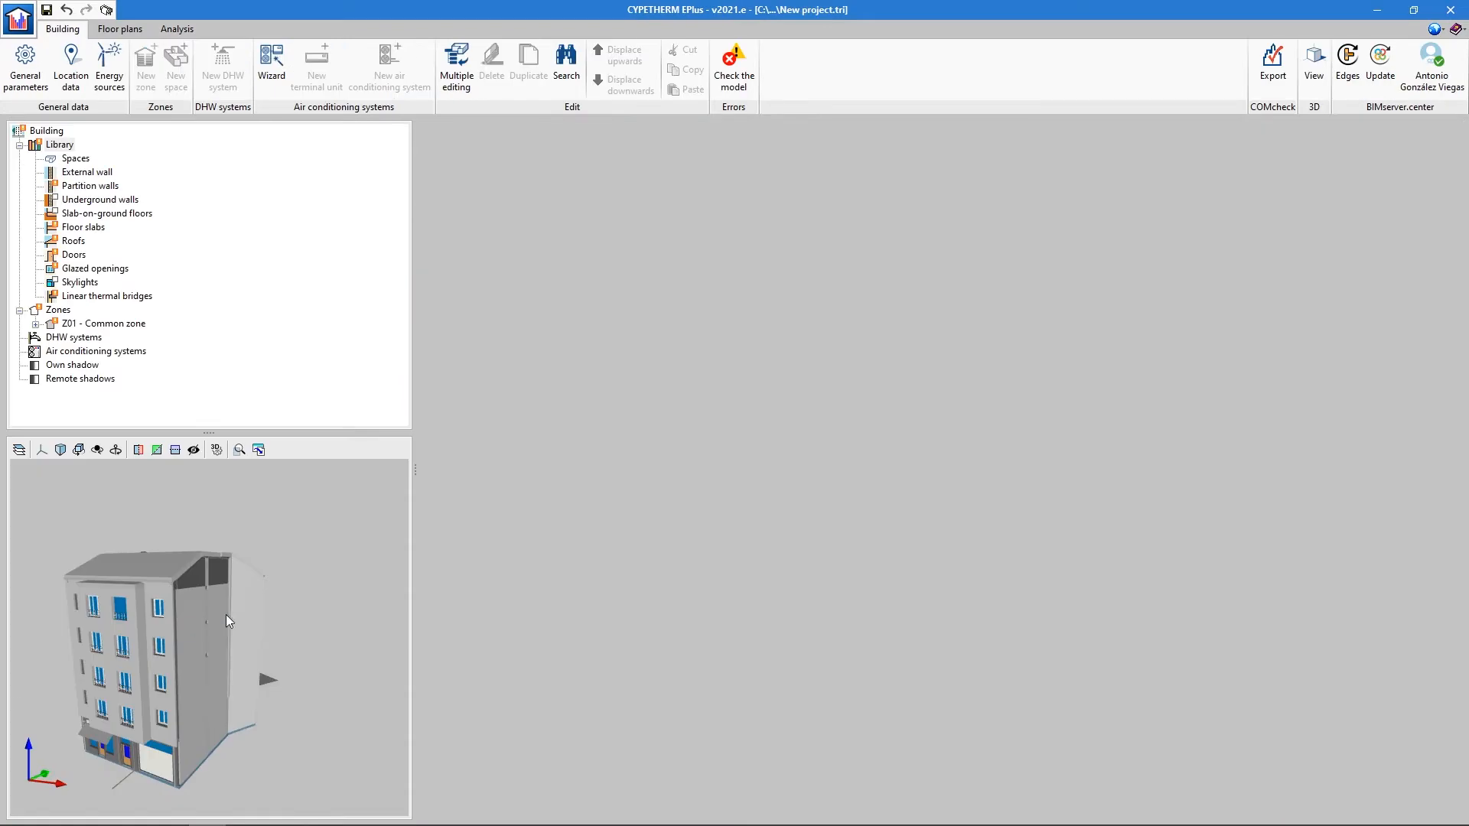
# - Open external wall Muro básico:LKS_ETICS from the library and look through the predefined stud and brick wall types, importing none
pyautogui.click(98, 174)
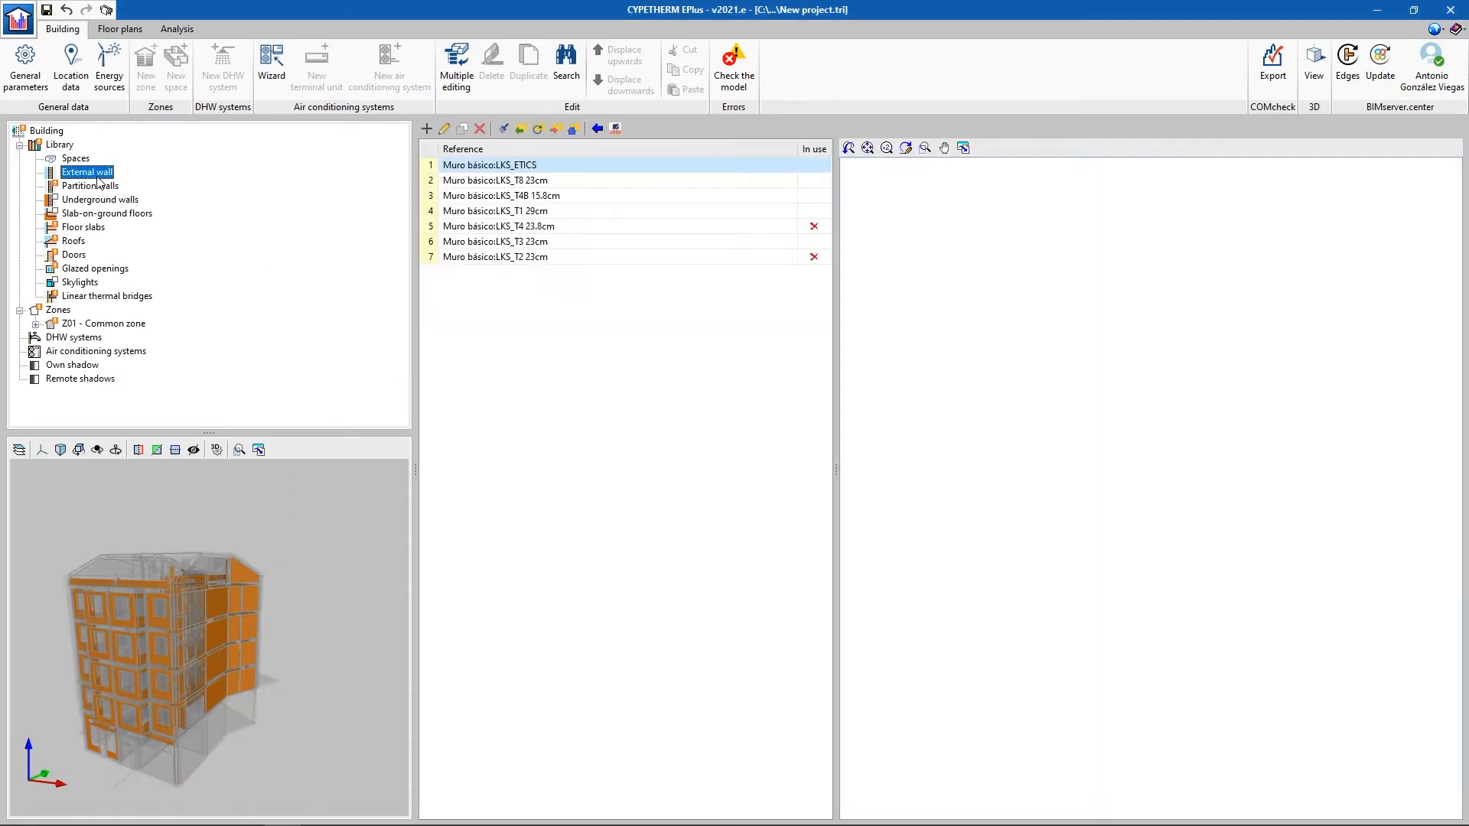
pyautogui.doubleClick(525, 167)
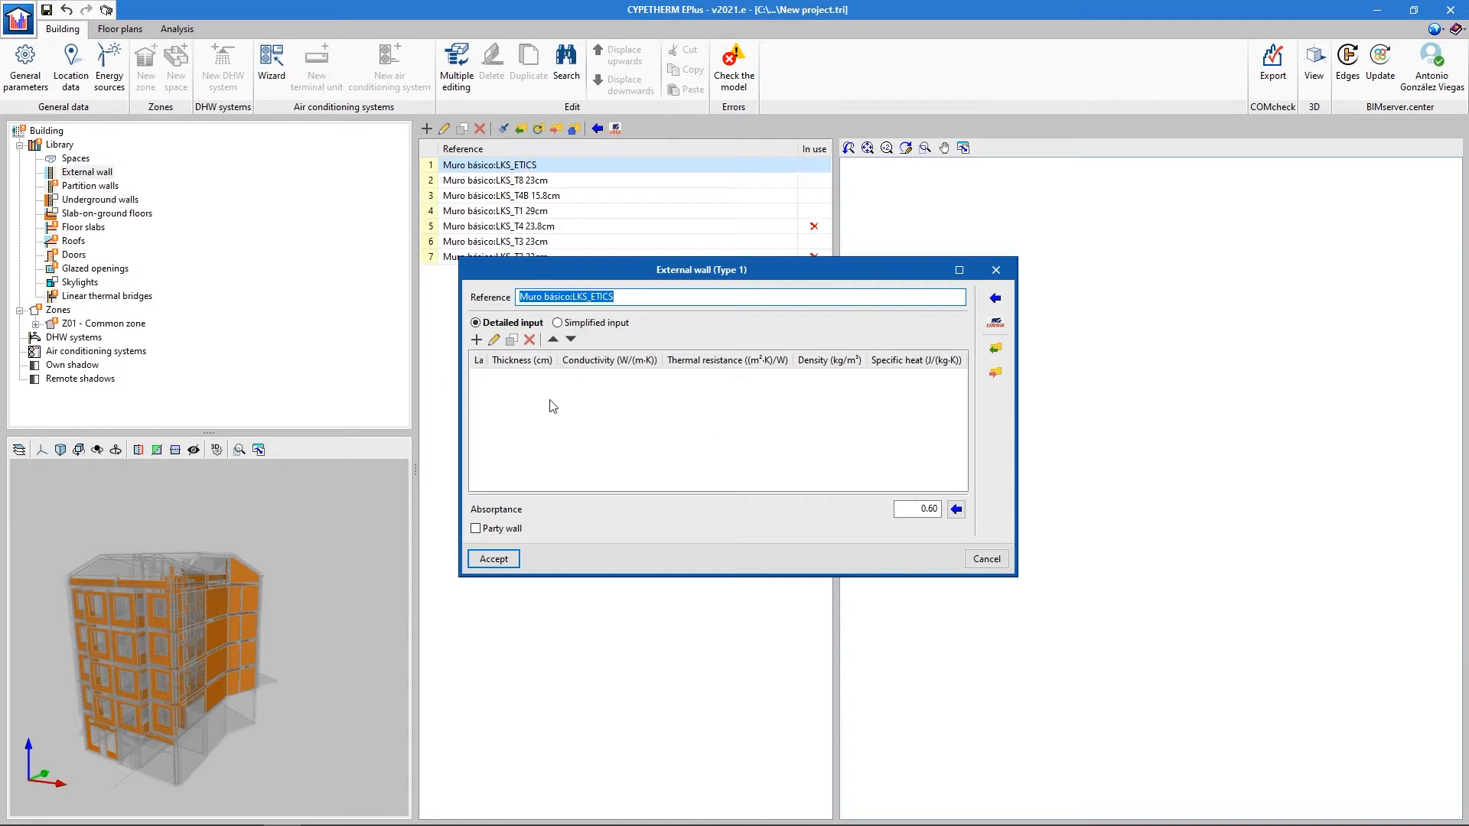
pyautogui.click(994, 297)
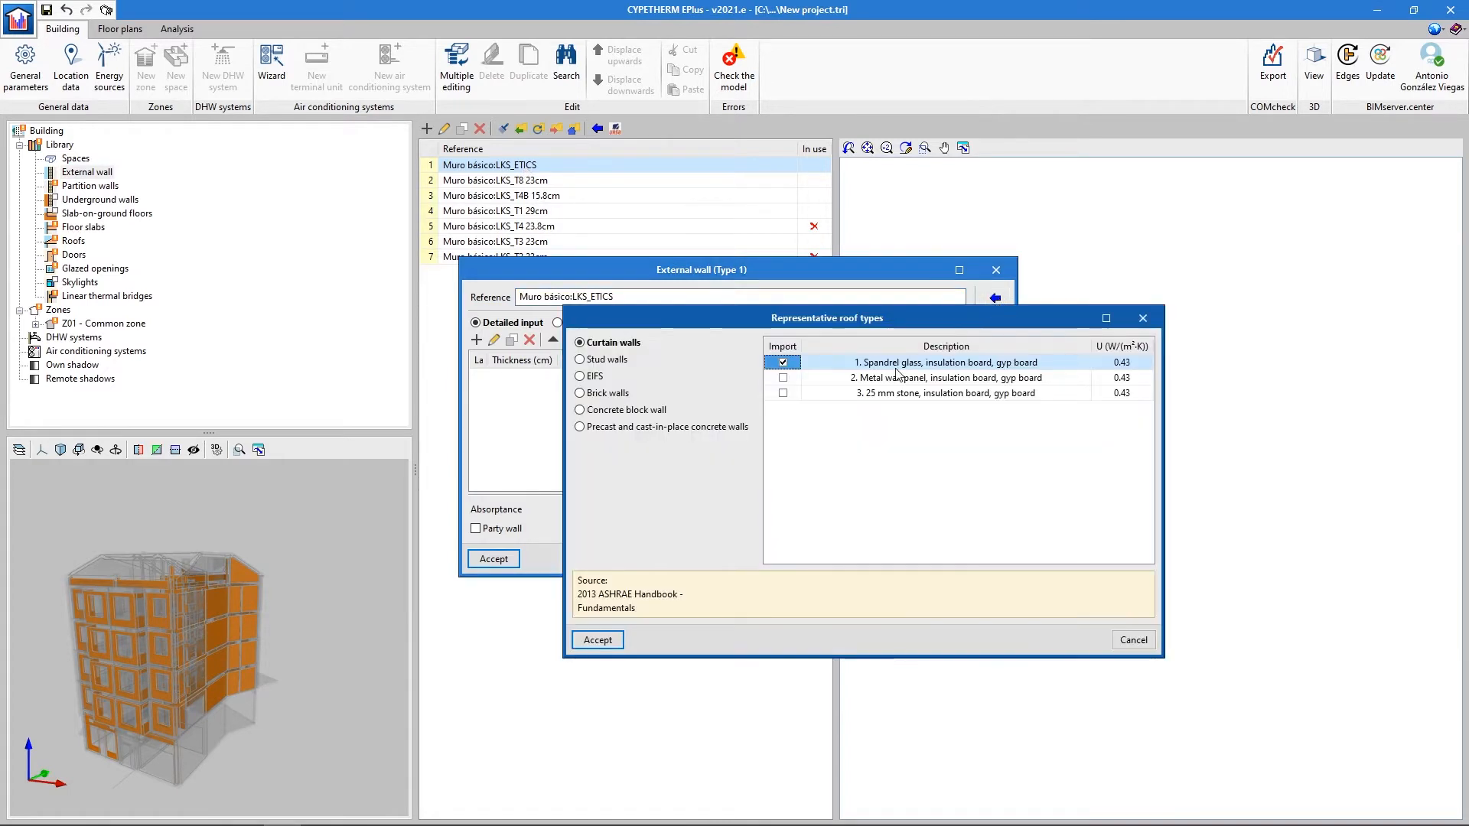
pyautogui.click(601, 359)
pyautogui.click(600, 392)
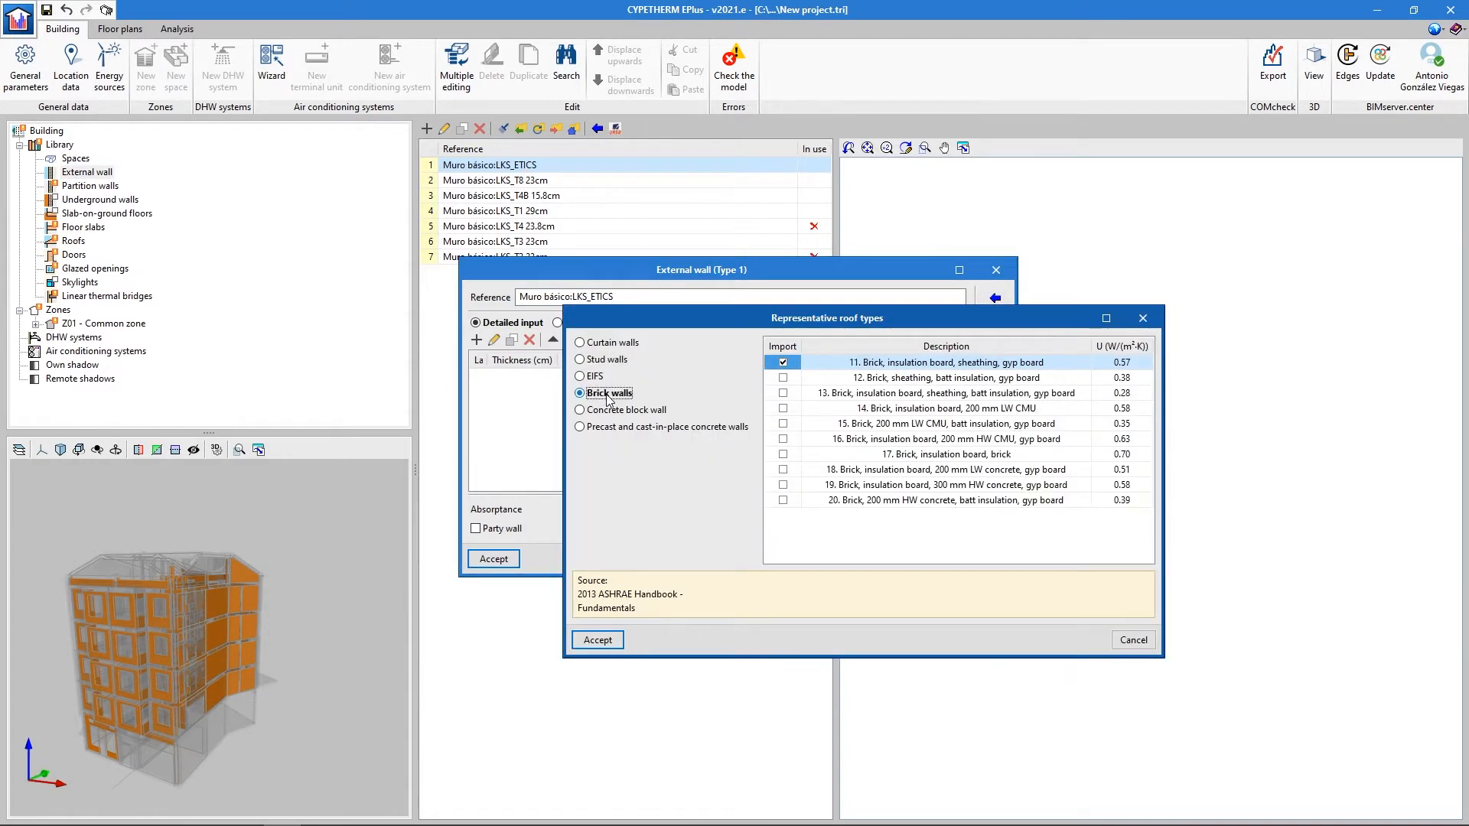
pyautogui.click(1133, 640)
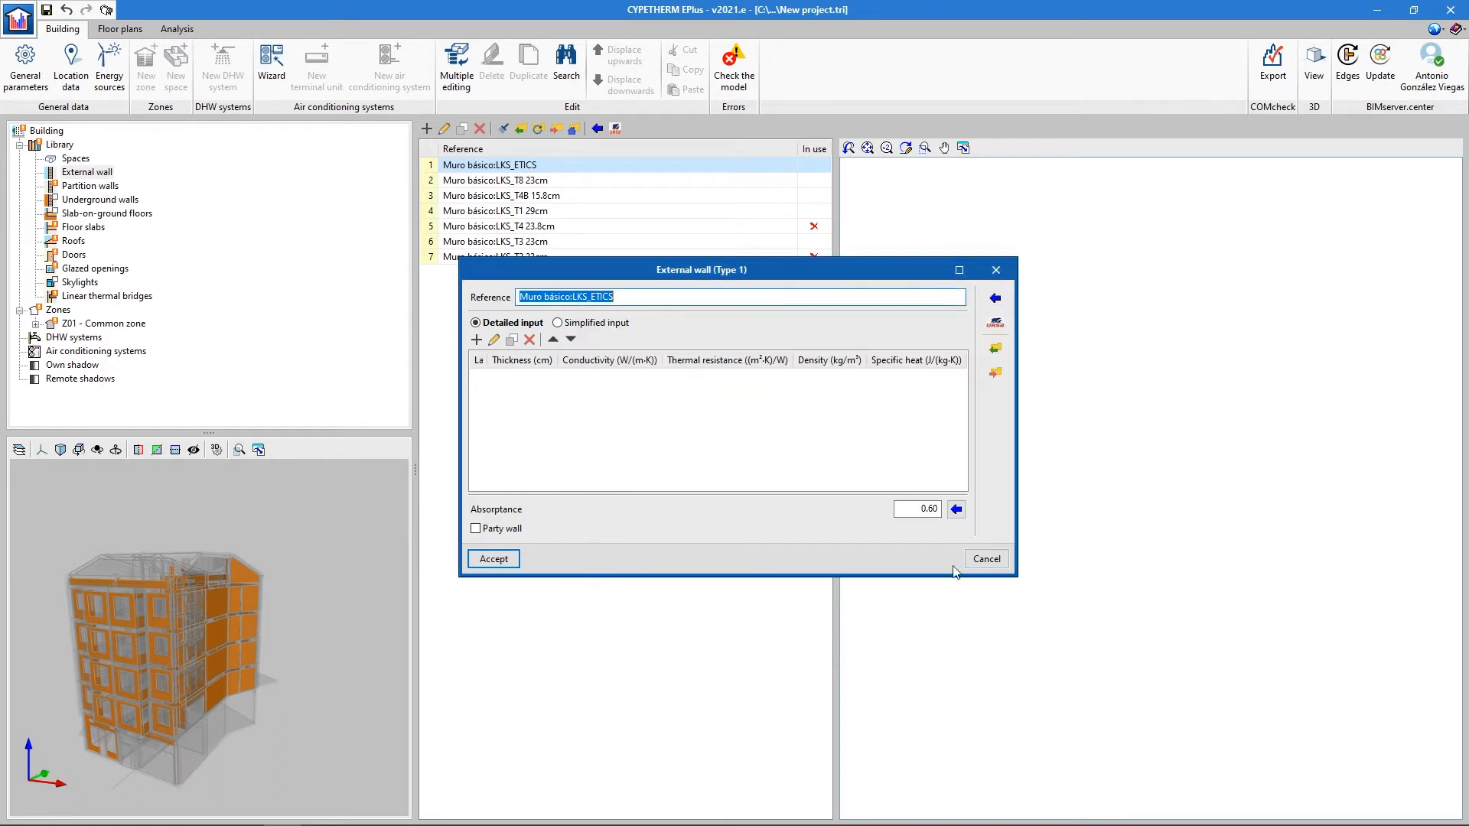
pyautogui.click(475, 339)
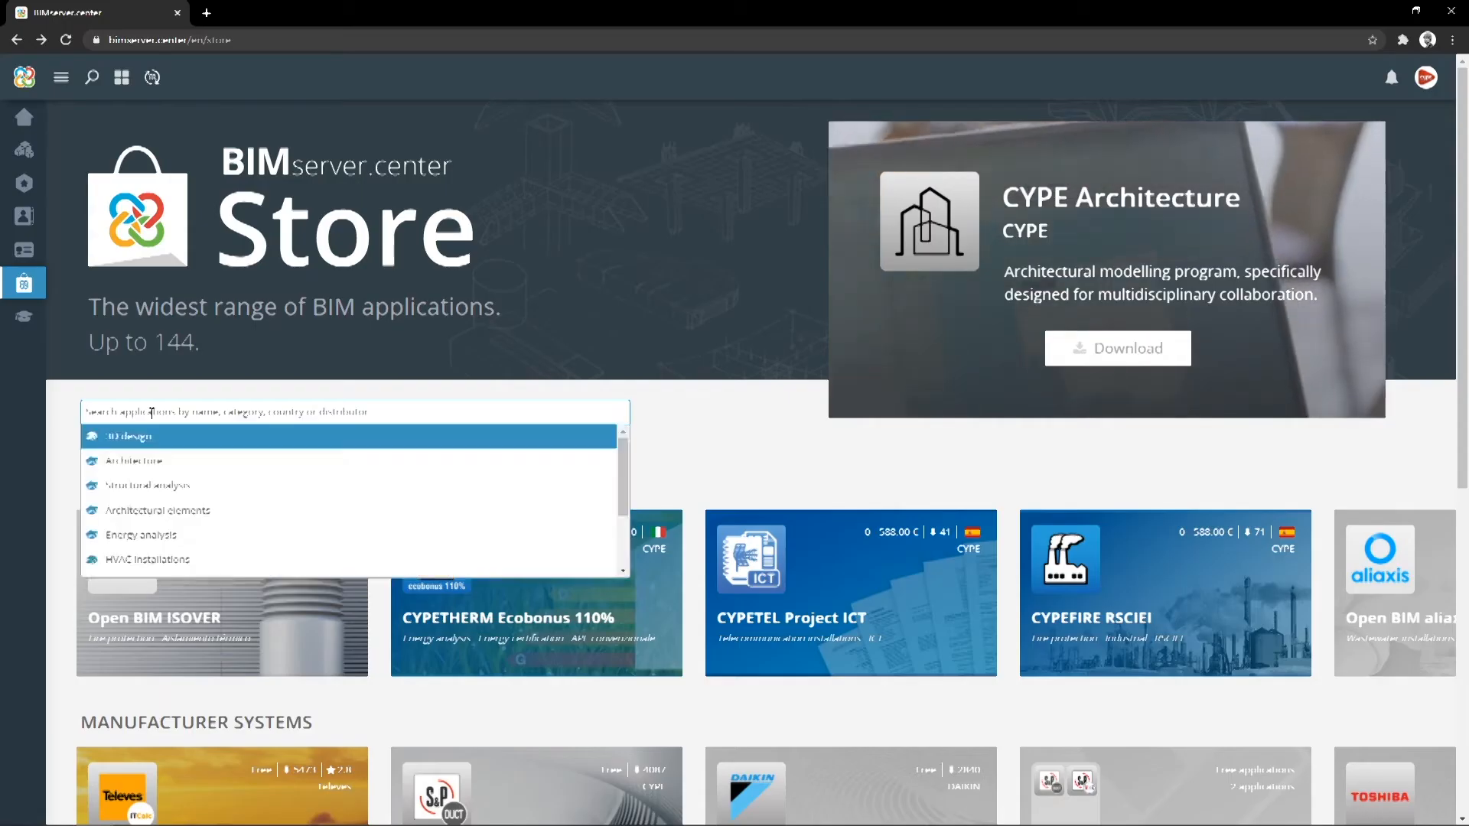
# - Search the BIMserver.center store for "quantities" and open the Open BIM Quantities page
pyautogui.write('qua')
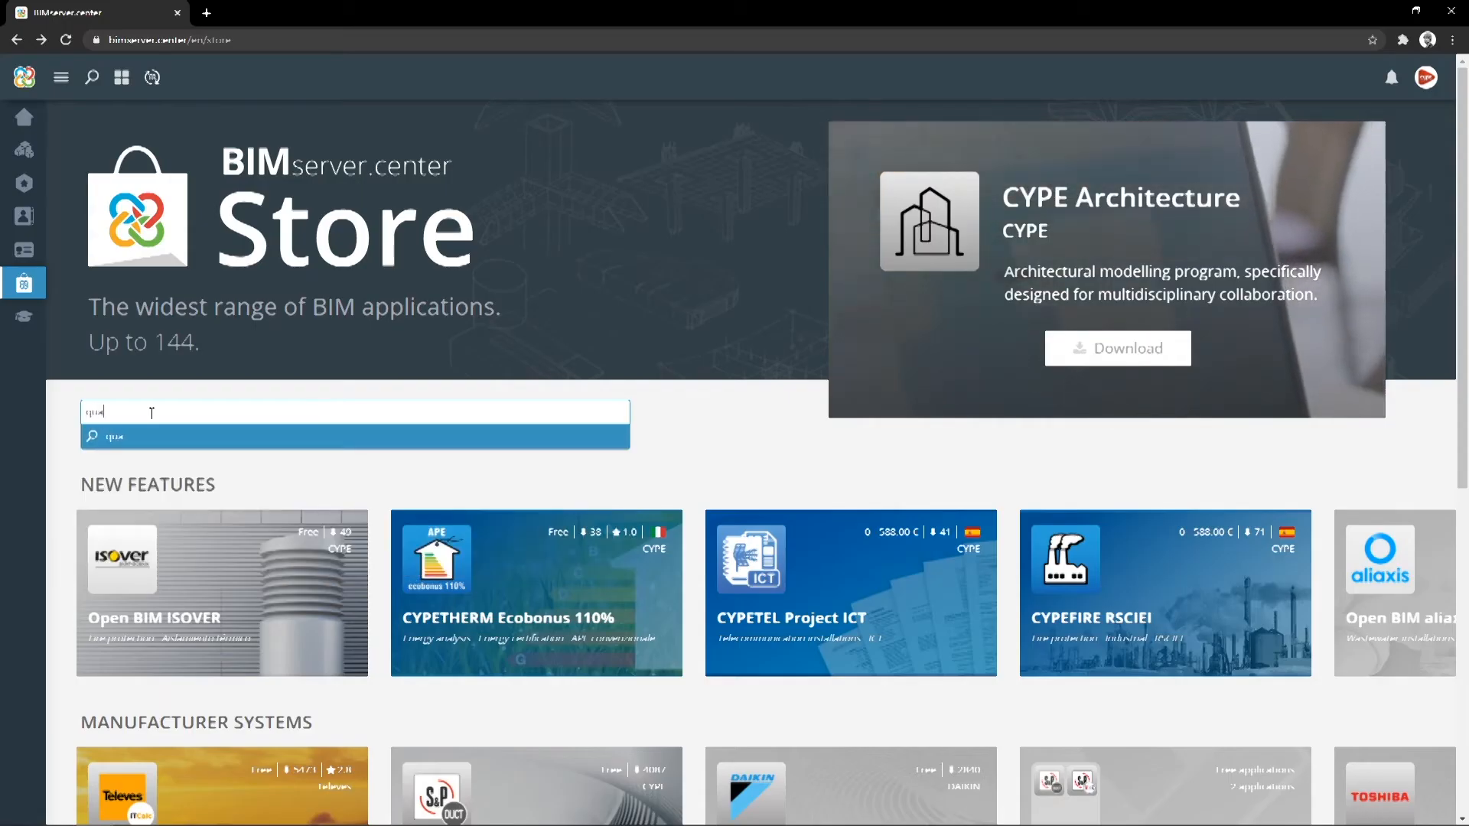
pyautogui.write('ntities')
pyautogui.press('Return')
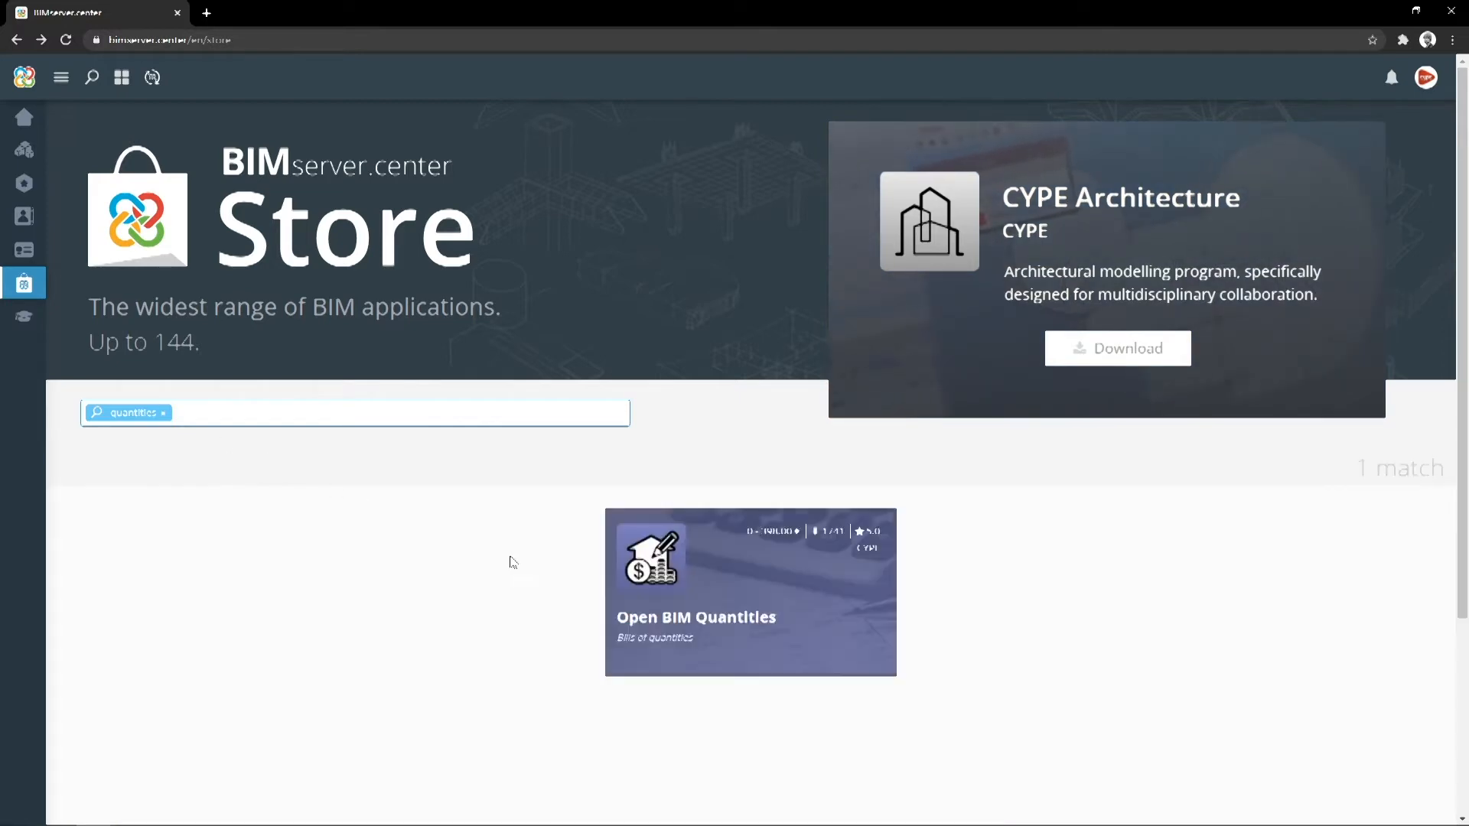
pyautogui.click(697, 627)
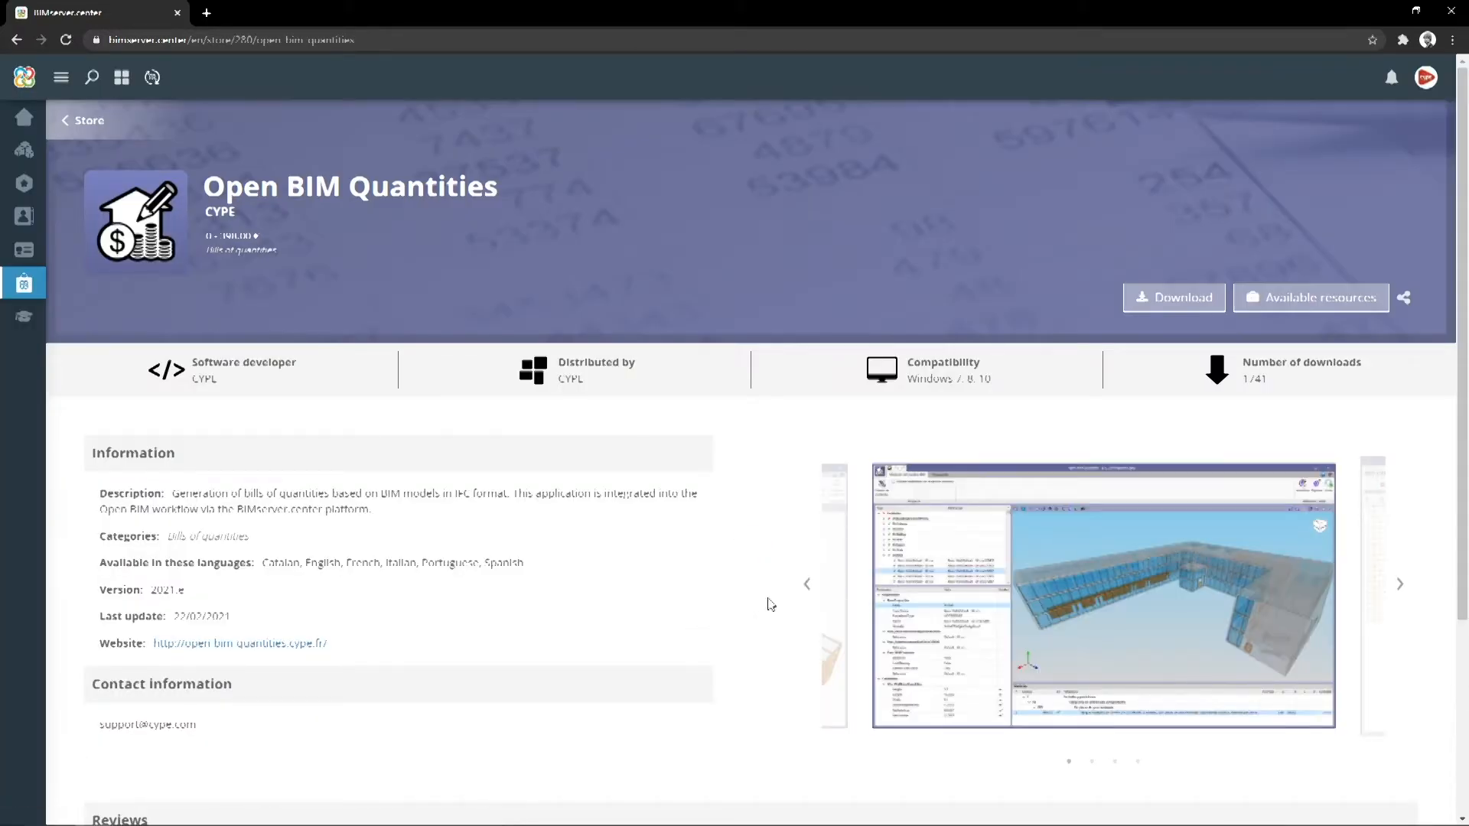
# - Look through the preview images on the Open BIM Quantities page
pyautogui.click(807, 586)
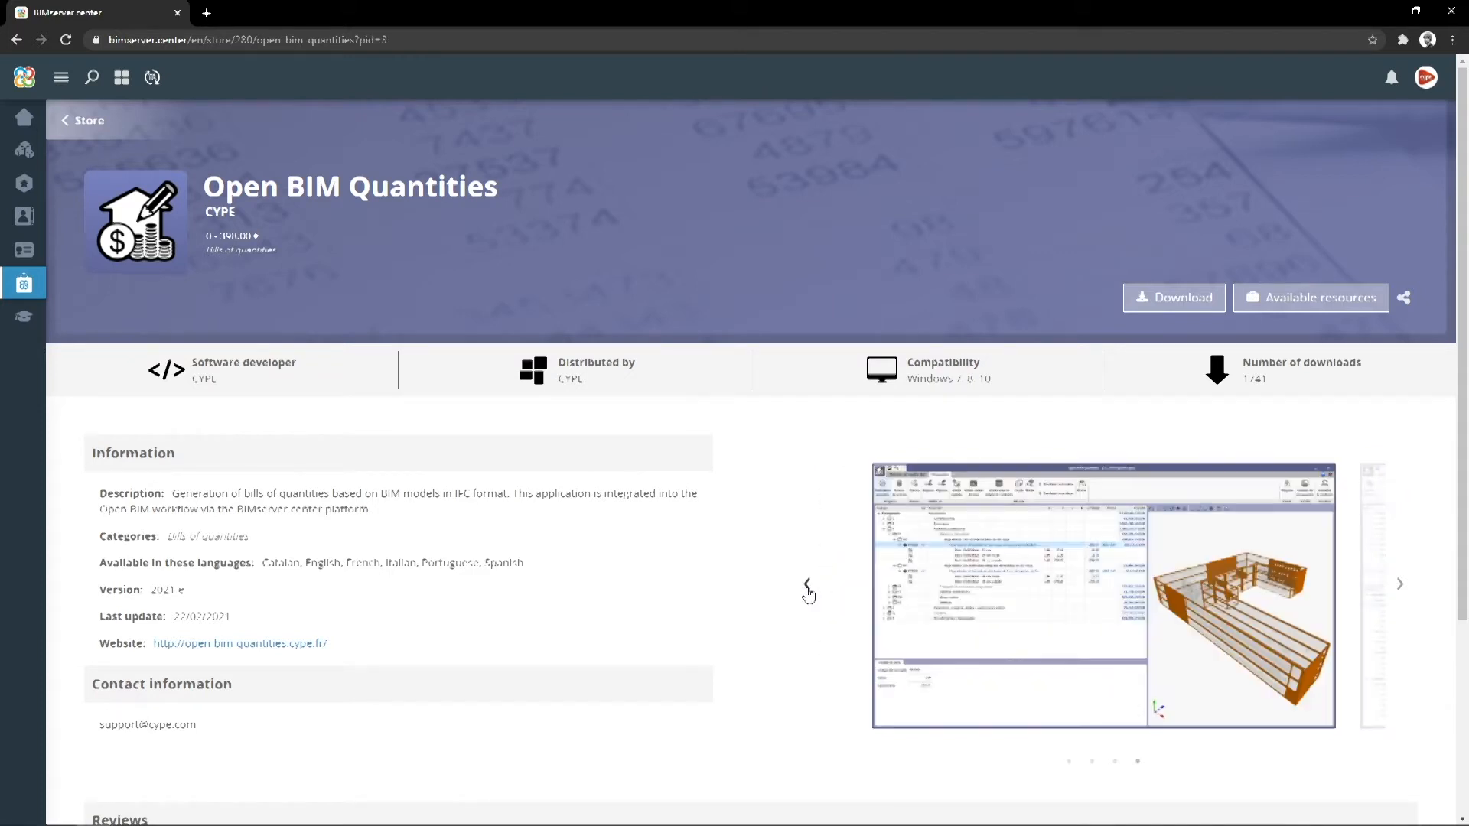
pyautogui.click(807, 587)
pyautogui.click(807, 587)
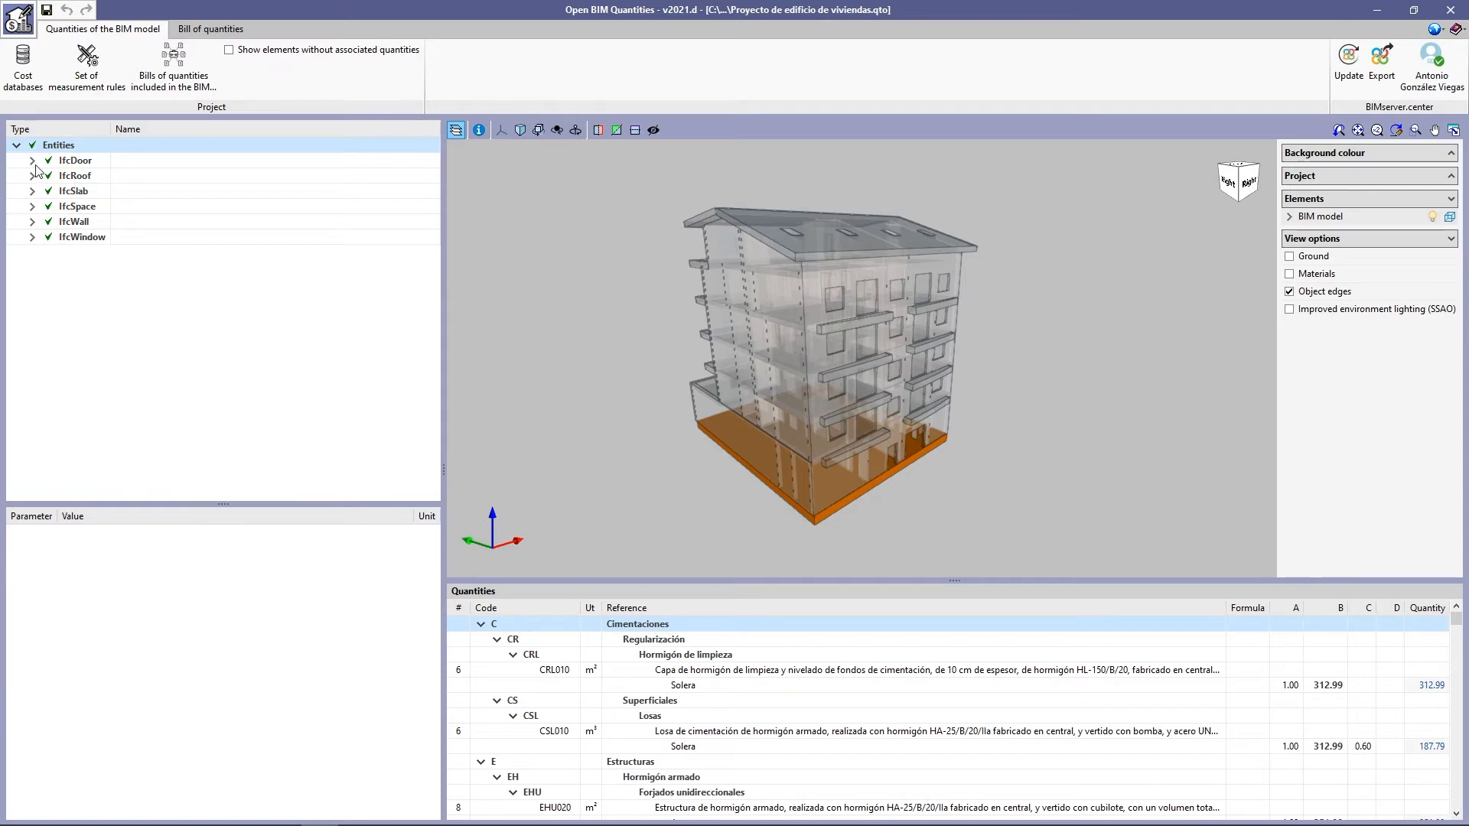
# - In Open BIM Quantities, examine the quantities associated with the IfcDoor, IfcRoof, IfcSlab and IfcSpace entities
pyautogui.click(98, 163)
pyautogui.click(97, 178)
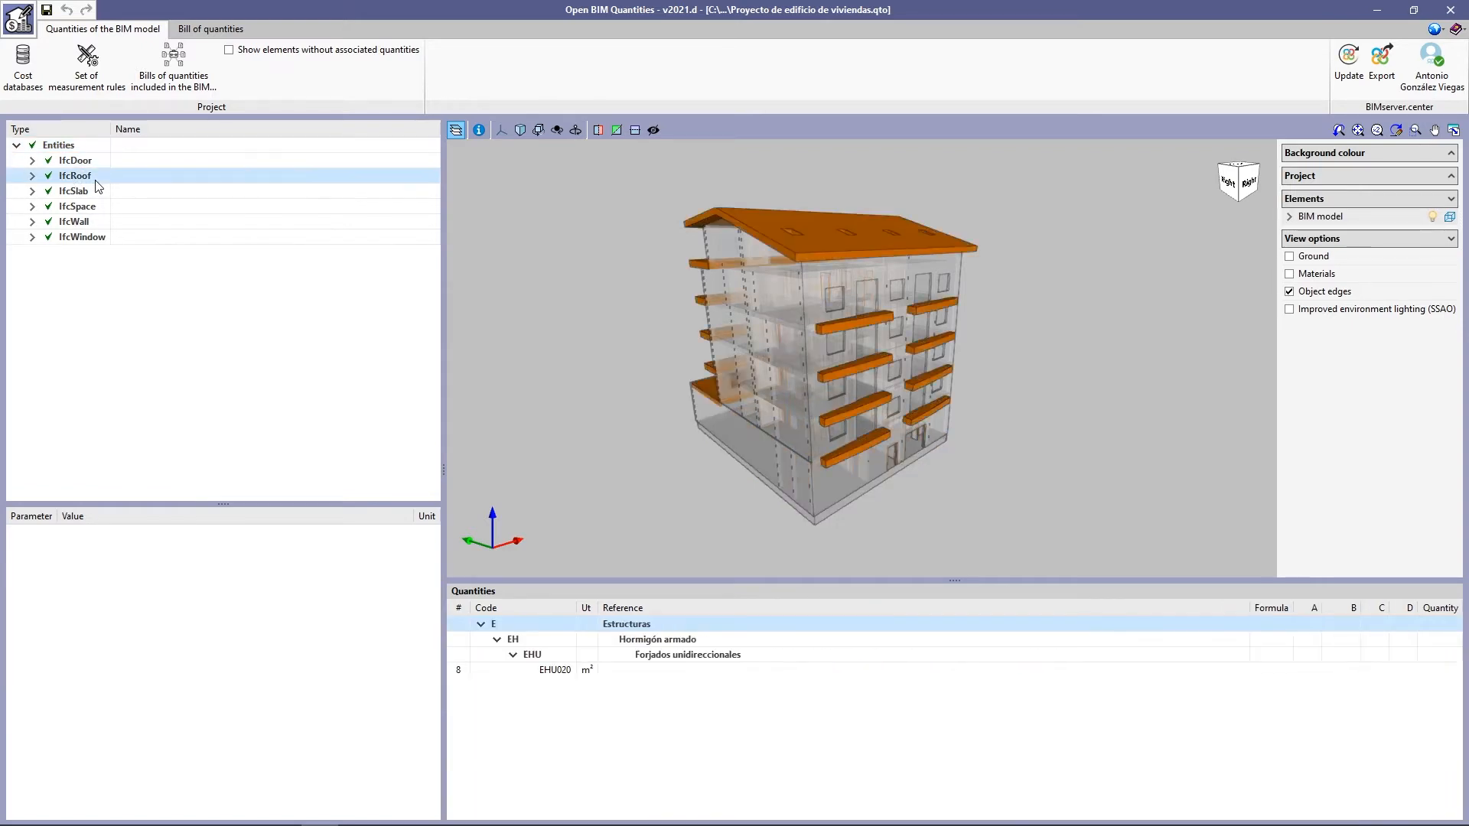
pyautogui.click(98, 192)
pyautogui.click(96, 208)
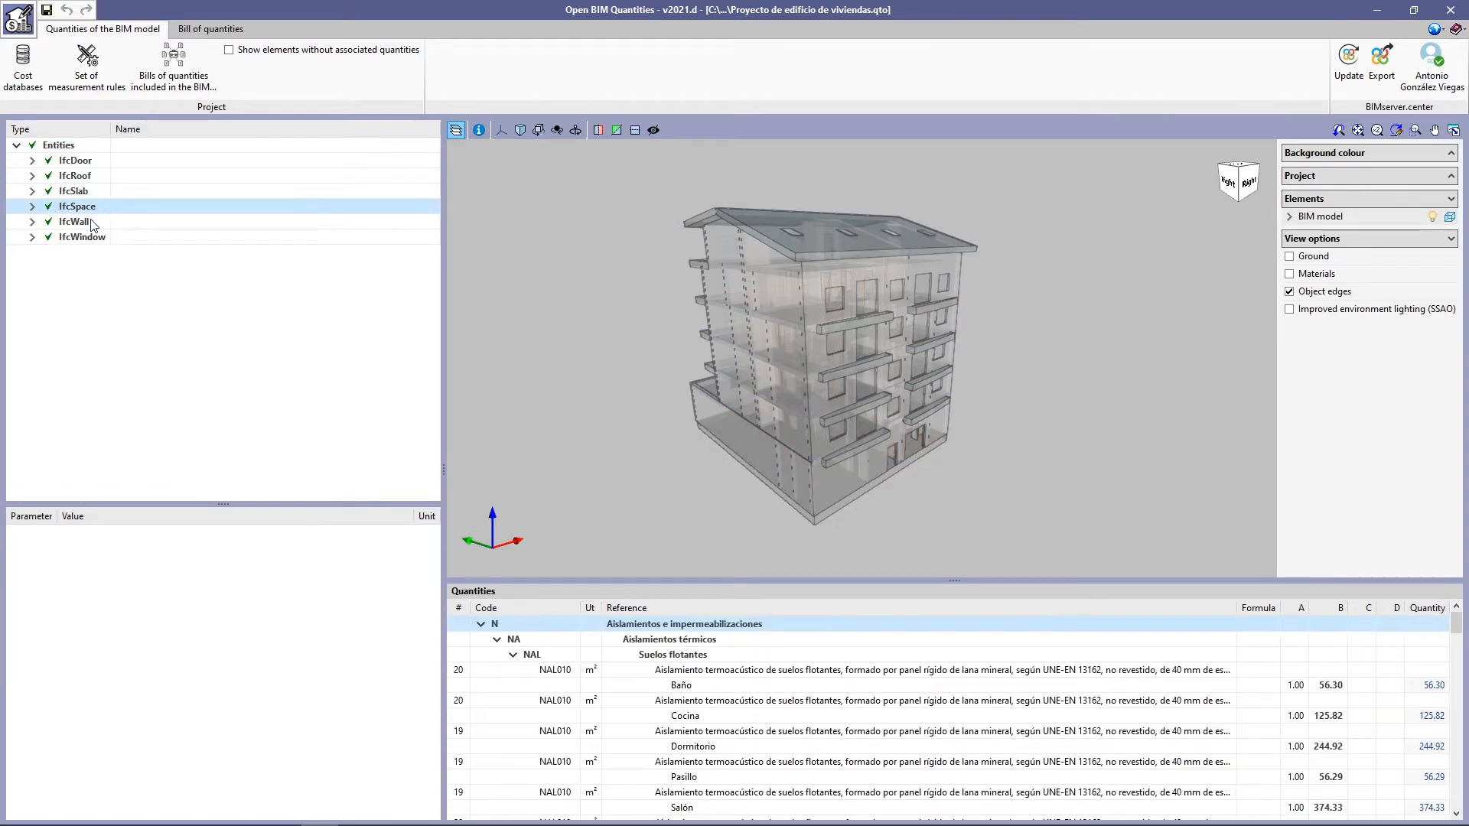
# - Expand the IfcWall entities and inspect the properties and quantities of individual Fachada caravista walls
pyautogui.click(90, 222)
pyautogui.doubleClick(82, 221)
pyautogui.click(106, 240)
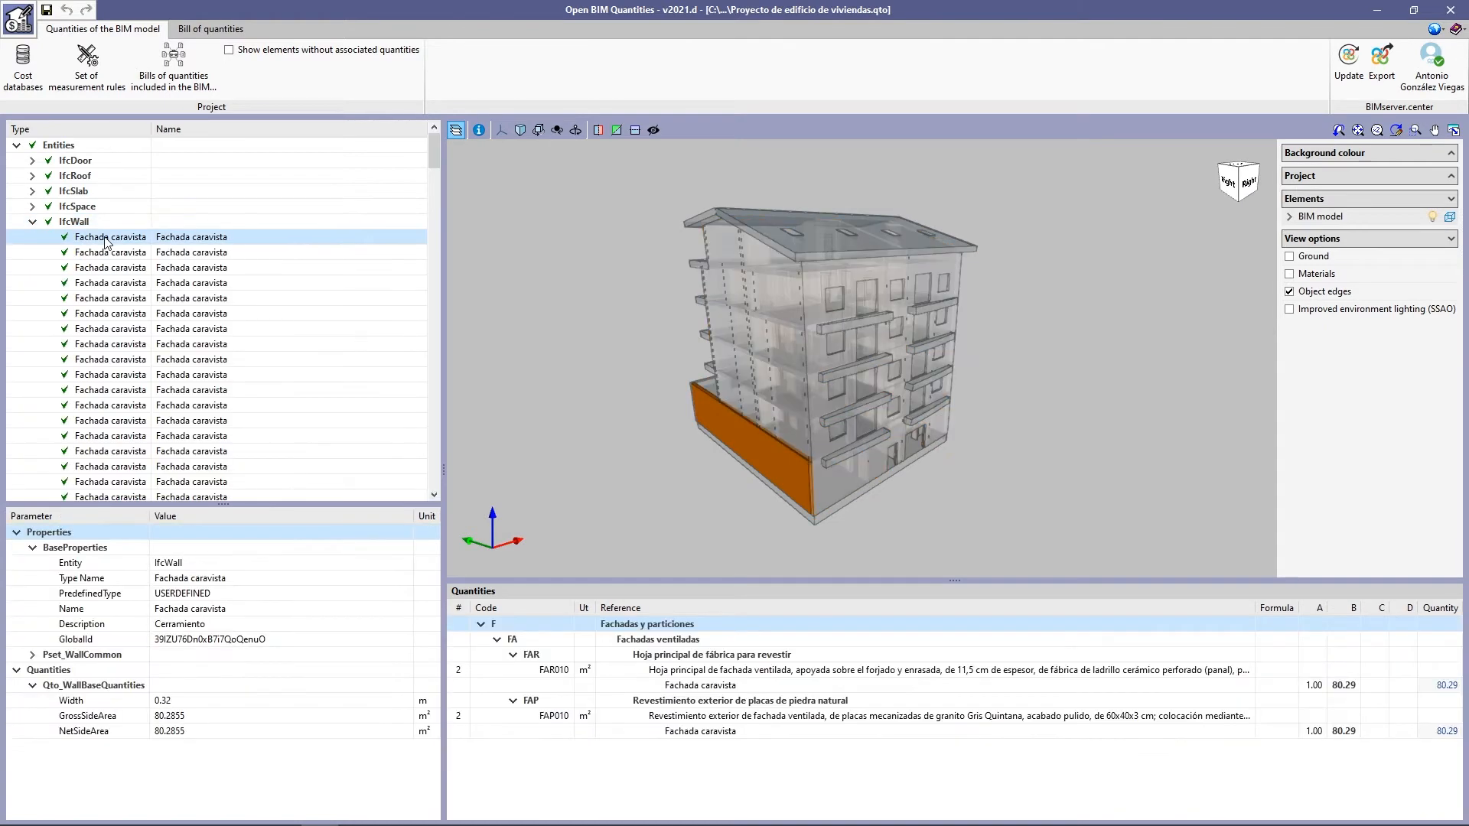
pyautogui.moveTo(105, 237); pyautogui.dragTo(135, 464)
pyautogui.click(151, 327)
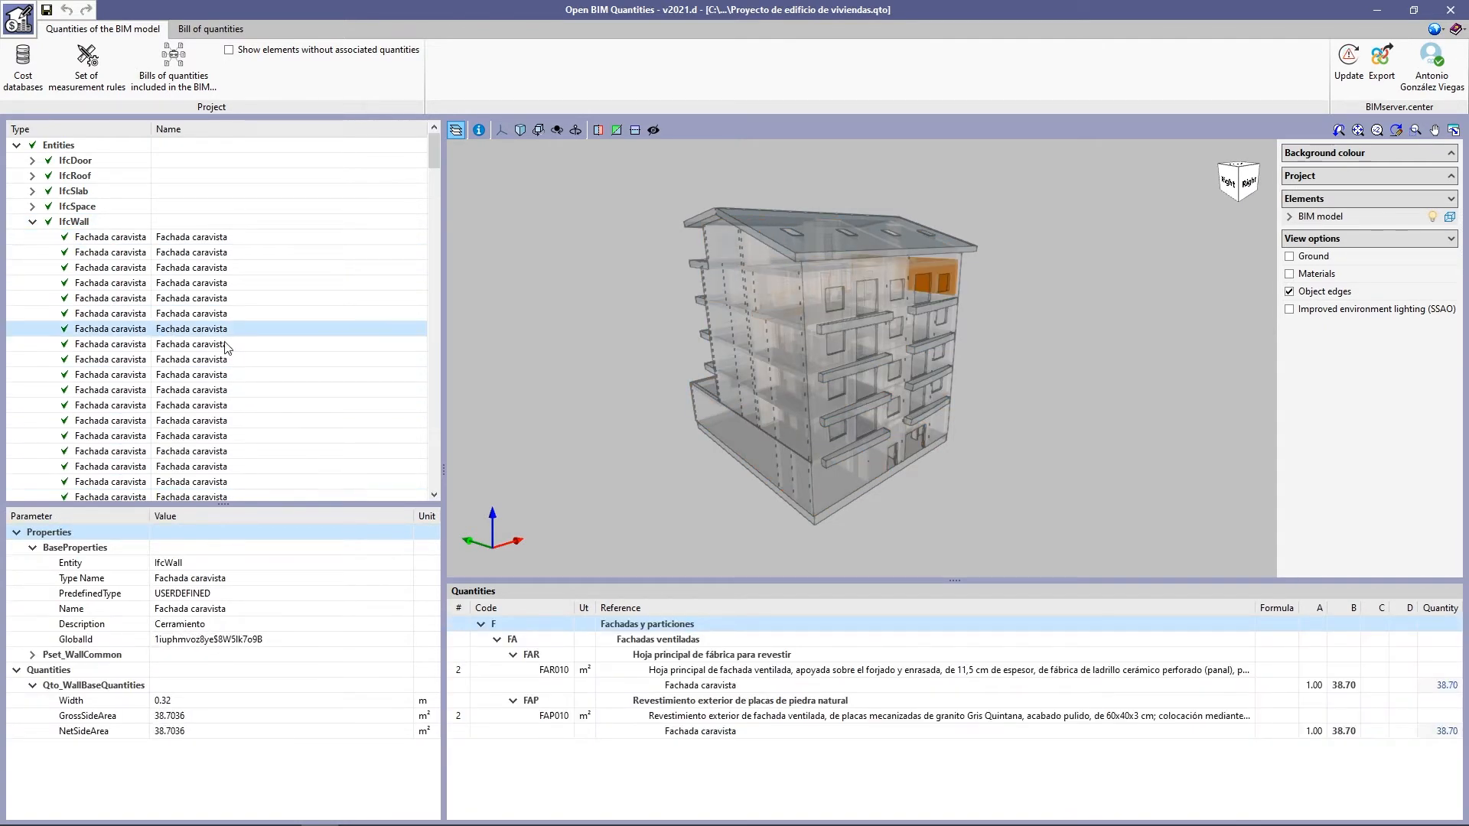
# - Show the project's bill of quantities with the whole building visible in the 3D model
pyautogui.click(220, 31)
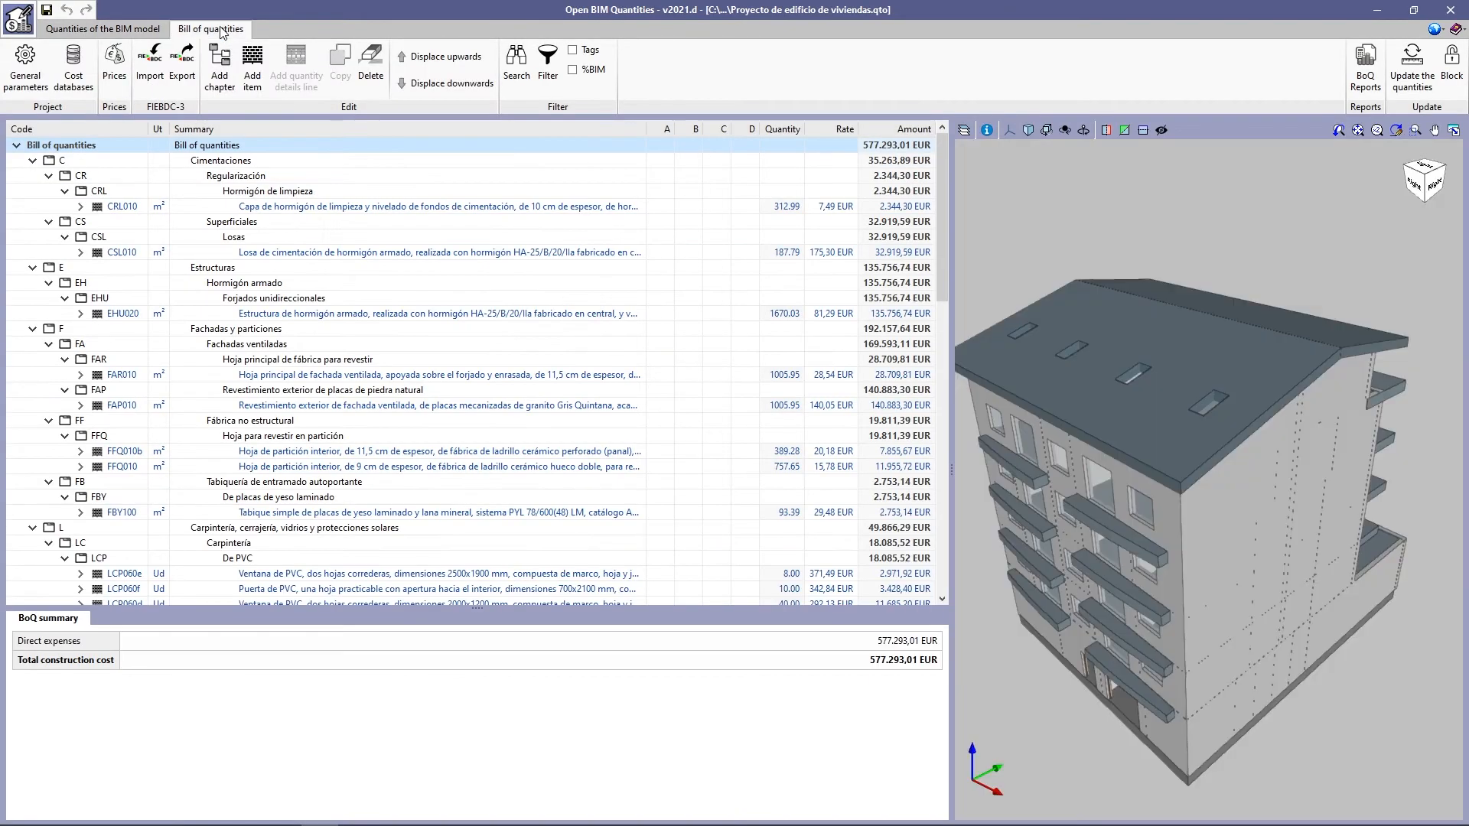
pyautogui.scroll(-4, 999, 465)
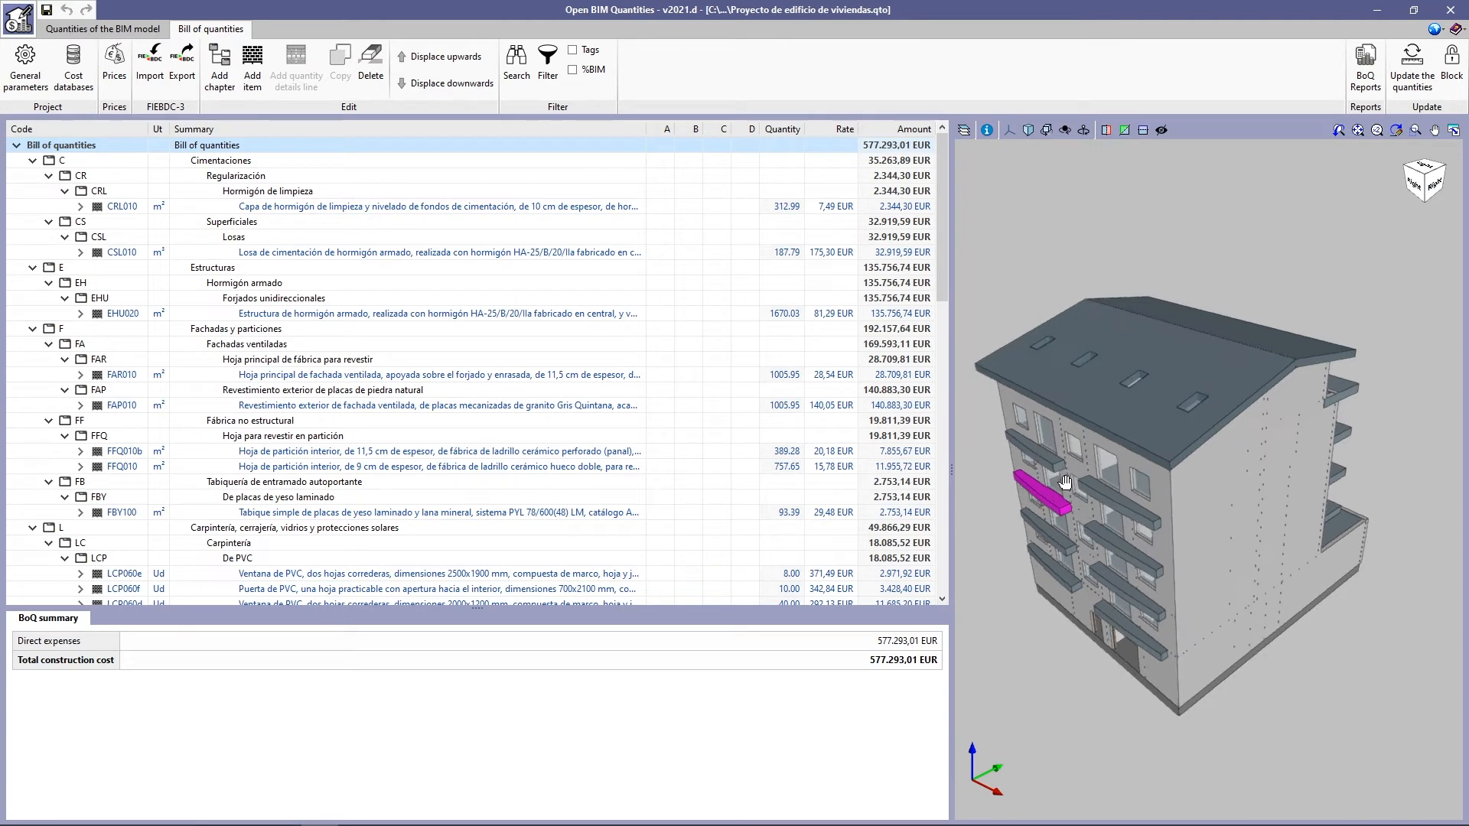
# - Step through the Cimentaciones chapter from Hormigón de limpieza to item CSL010 to examine the matching elements in the 3D model
pyautogui.moveTo(1101, 575); pyautogui.dragTo(1148, 612)
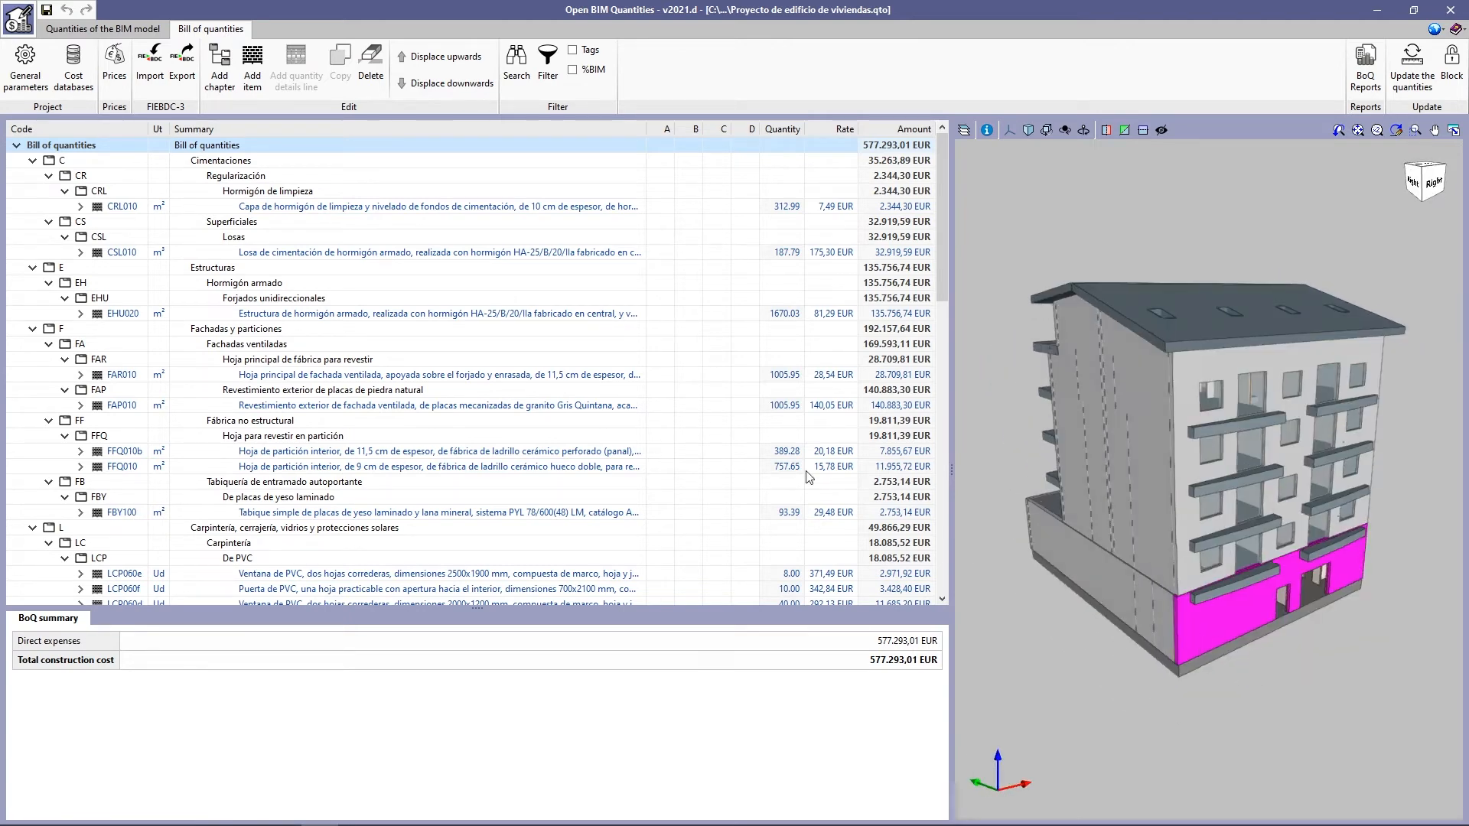
pyautogui.click(313, 193)
pyautogui.press('Down')
pyautogui.press('Down')
pyautogui.press('Down')
pyautogui.press('Down')
pyautogui.press('Down')
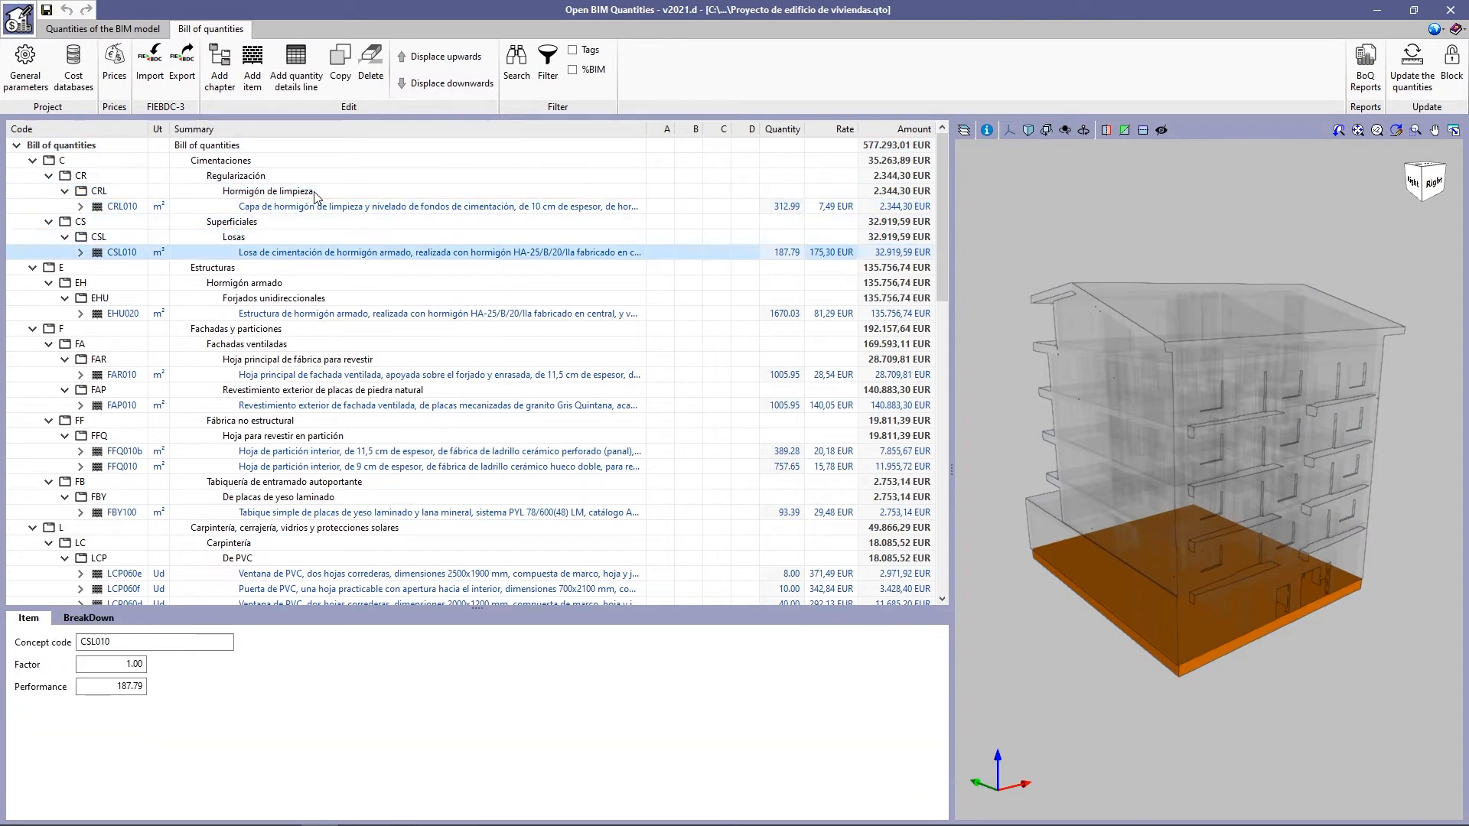
# - Step through the Estructuras entries to the Fachadas y particiones chapter to examine the matching elements in the 3D model
pyautogui.press('Down')
pyautogui.press('Down')
pyautogui.press('Down')
pyautogui.press('Down')
pyautogui.press('Down')
pyautogui.press('Down')
pyautogui.press('Down')
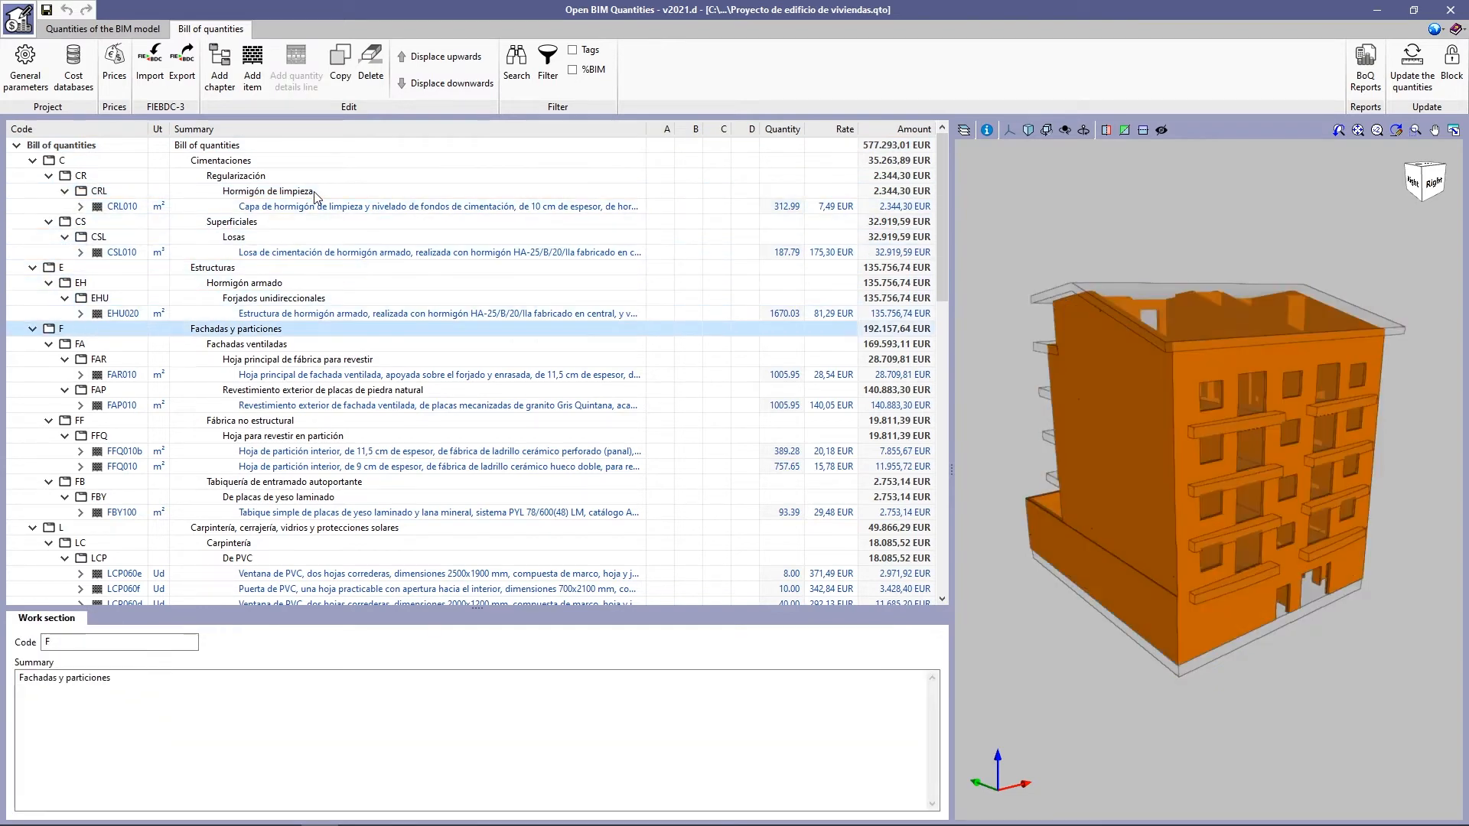
# - Examine the model elements behind the Fachadas ventiladas, Fábrica no estructural and Tabiquería de entramado autoportante sections, entry by entry
pyautogui.press('Down')
pyautogui.press('Down')
pyautogui.press('Down')
pyautogui.press('Down')
pyautogui.press('Down')
pyautogui.press('Down')
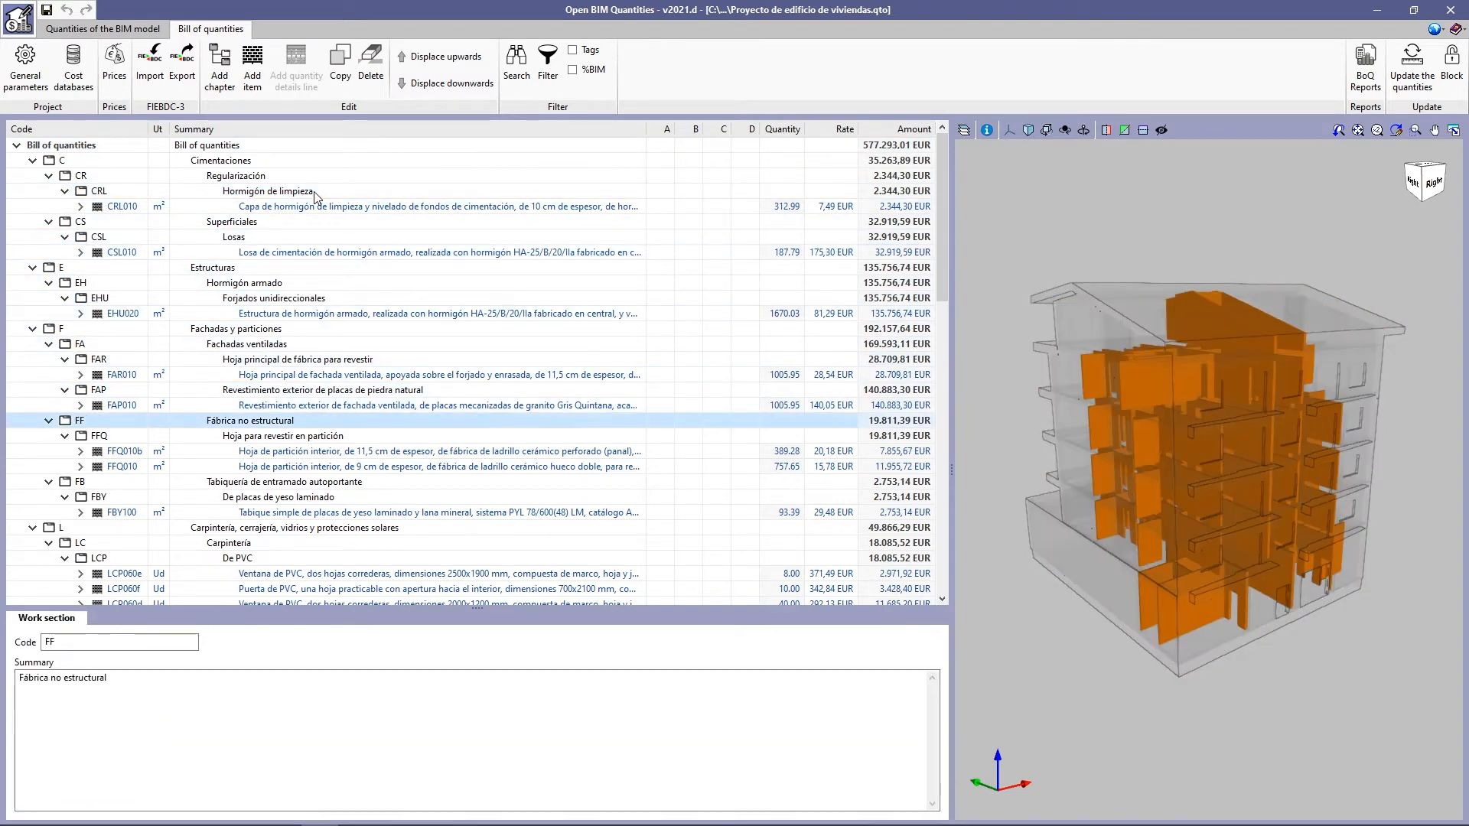
pyautogui.press('Down')
pyautogui.press('Down')
pyautogui.press('Down')
pyautogui.press('Down')
pyautogui.press('Down')
pyautogui.press('Down')
# - Examine the model elements behind the Carpintería chapter, including the Puertas de entrada a vivienda and Puertas interiores sections
pyautogui.press('Down')
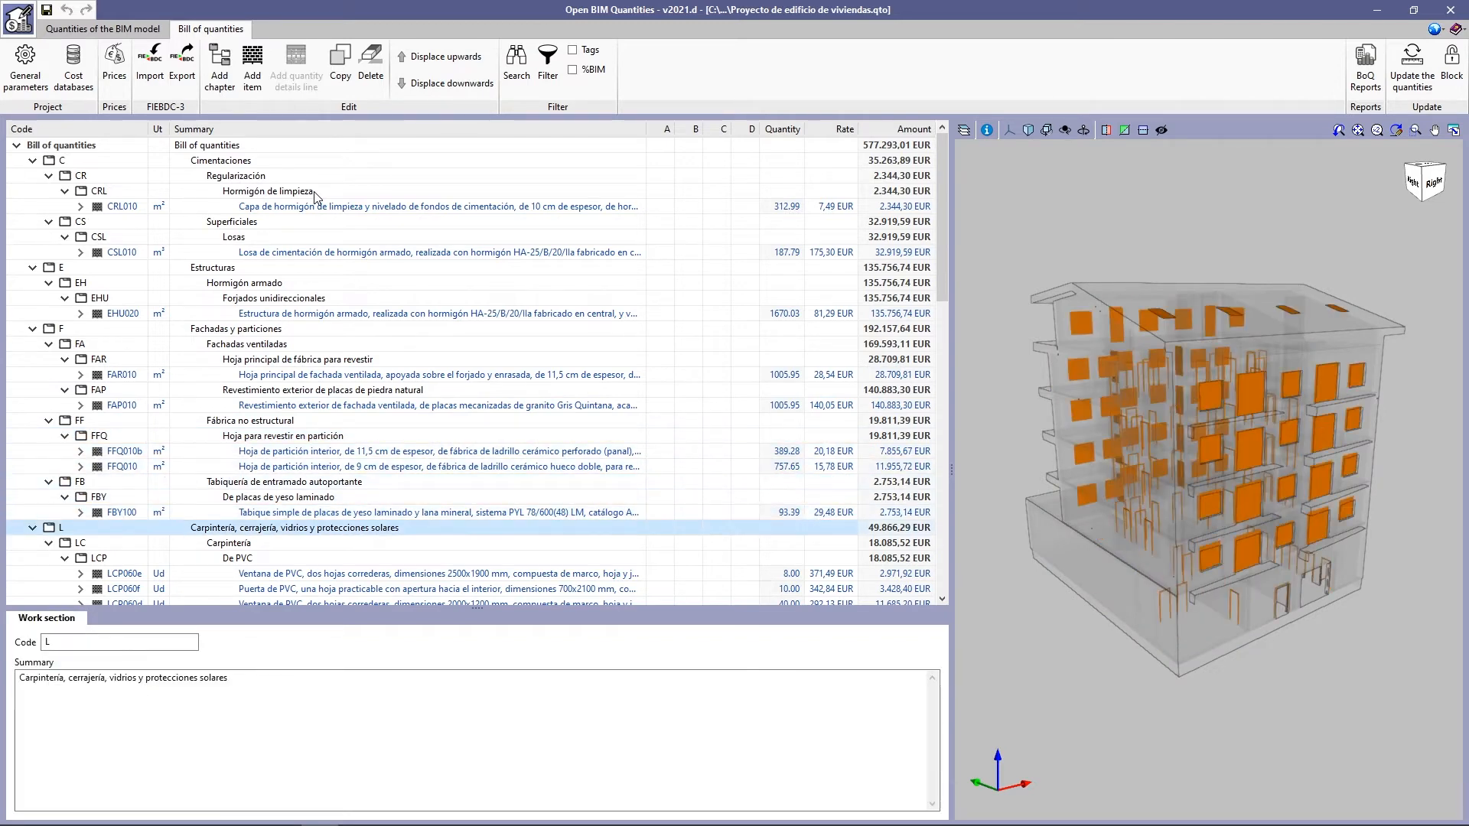
pyautogui.press('Down')
pyautogui.press('Down')
pyautogui.press('Down')
pyautogui.press('Down')
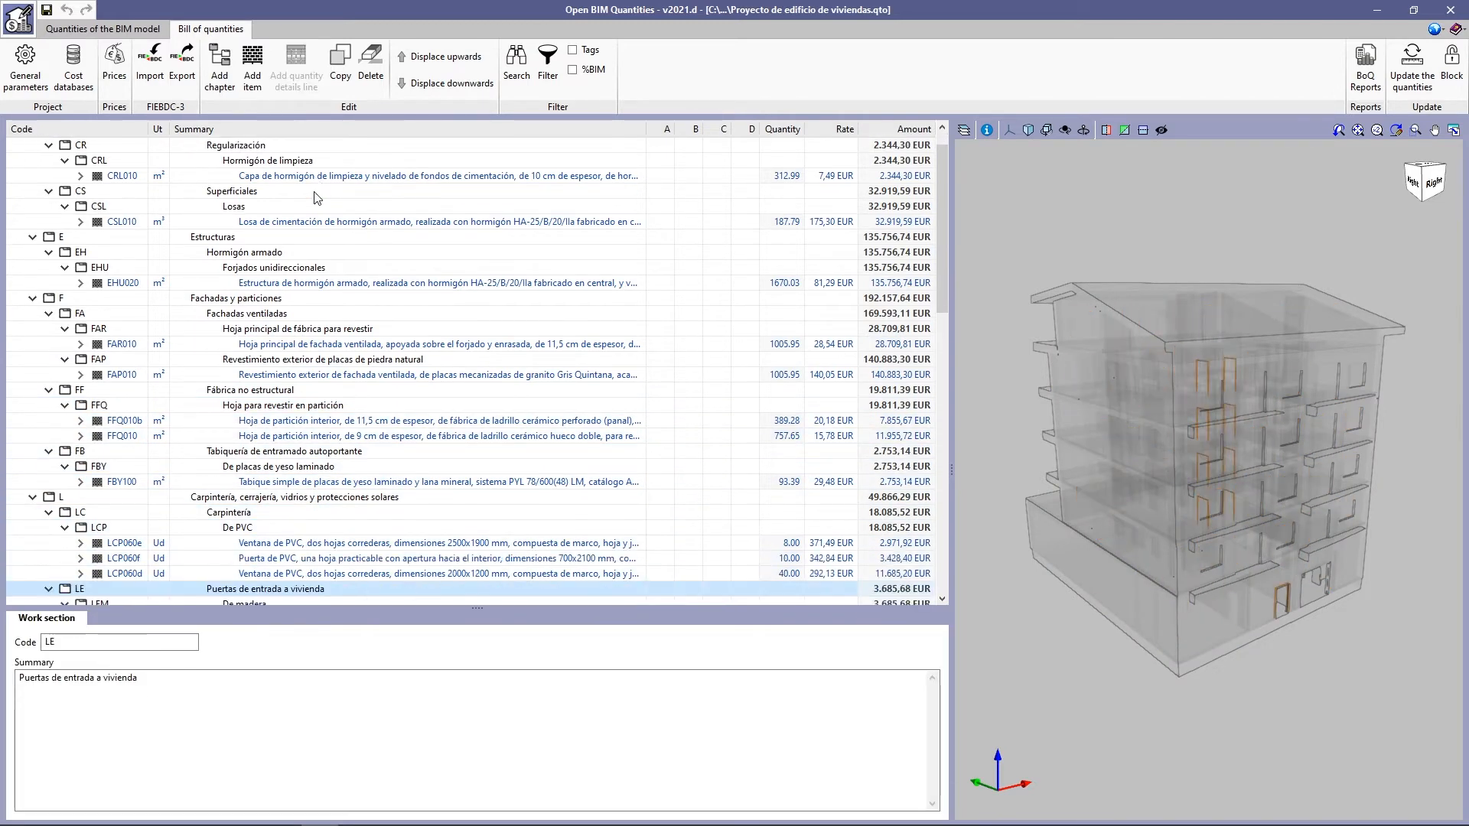
pyautogui.press('Down')
pyautogui.press('Down')
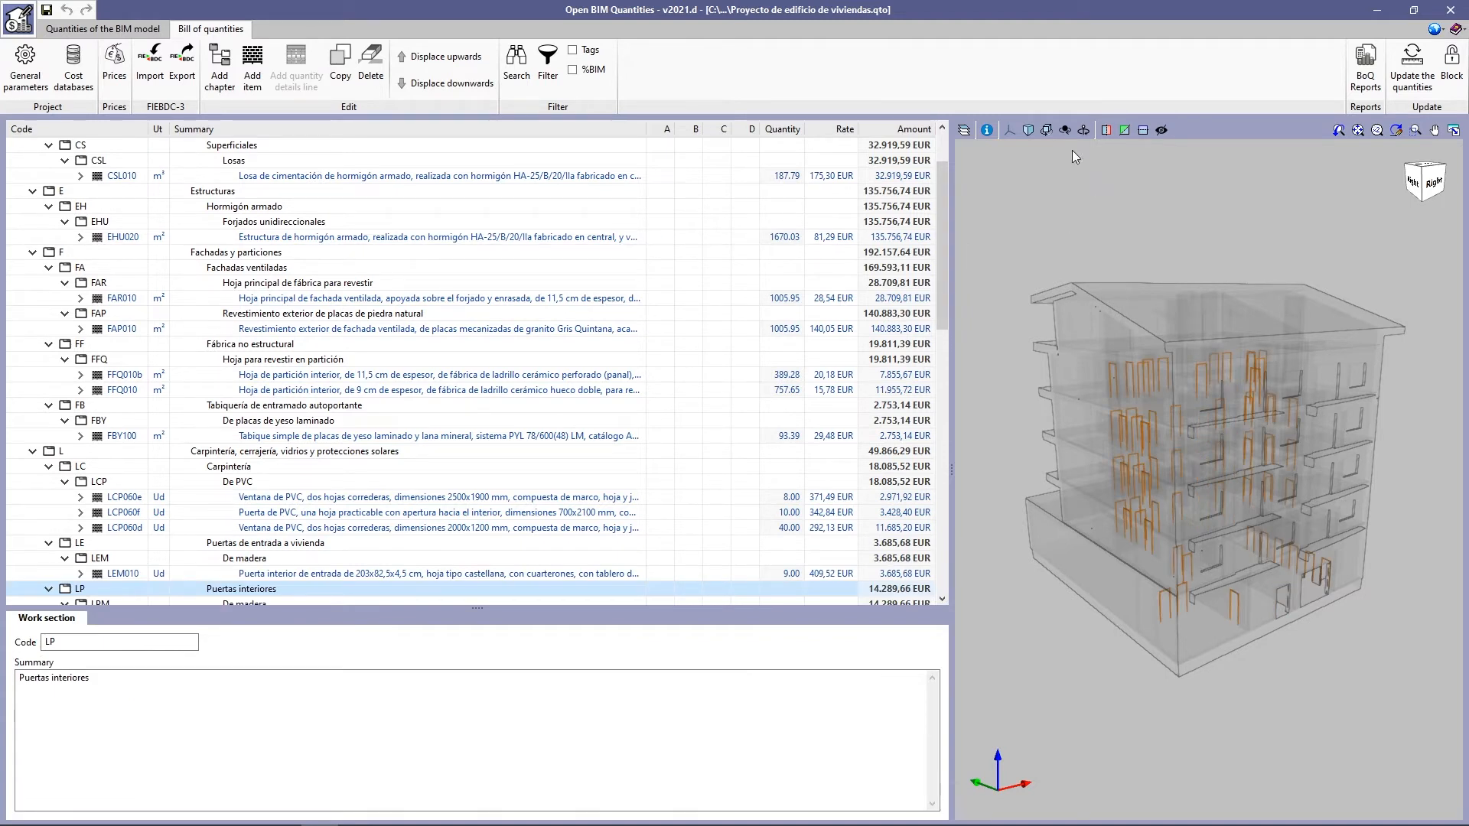
# - Cut the 3D model with a horizontal section and look down into the building's interior
pyautogui.click(1142, 131)
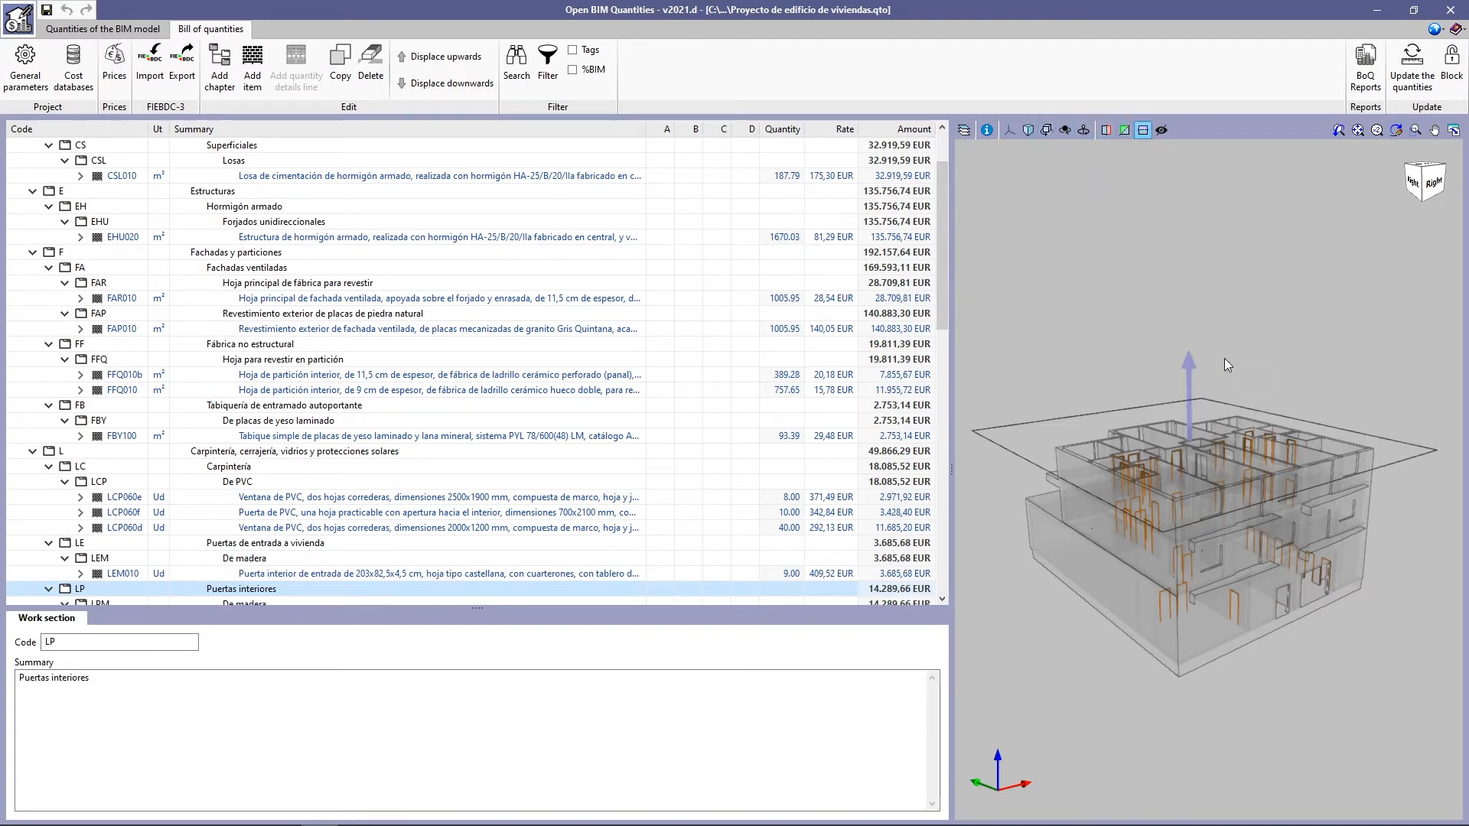
pyautogui.moveTo(1305, 539); pyautogui.dragTo(1248, 511, button='middle')
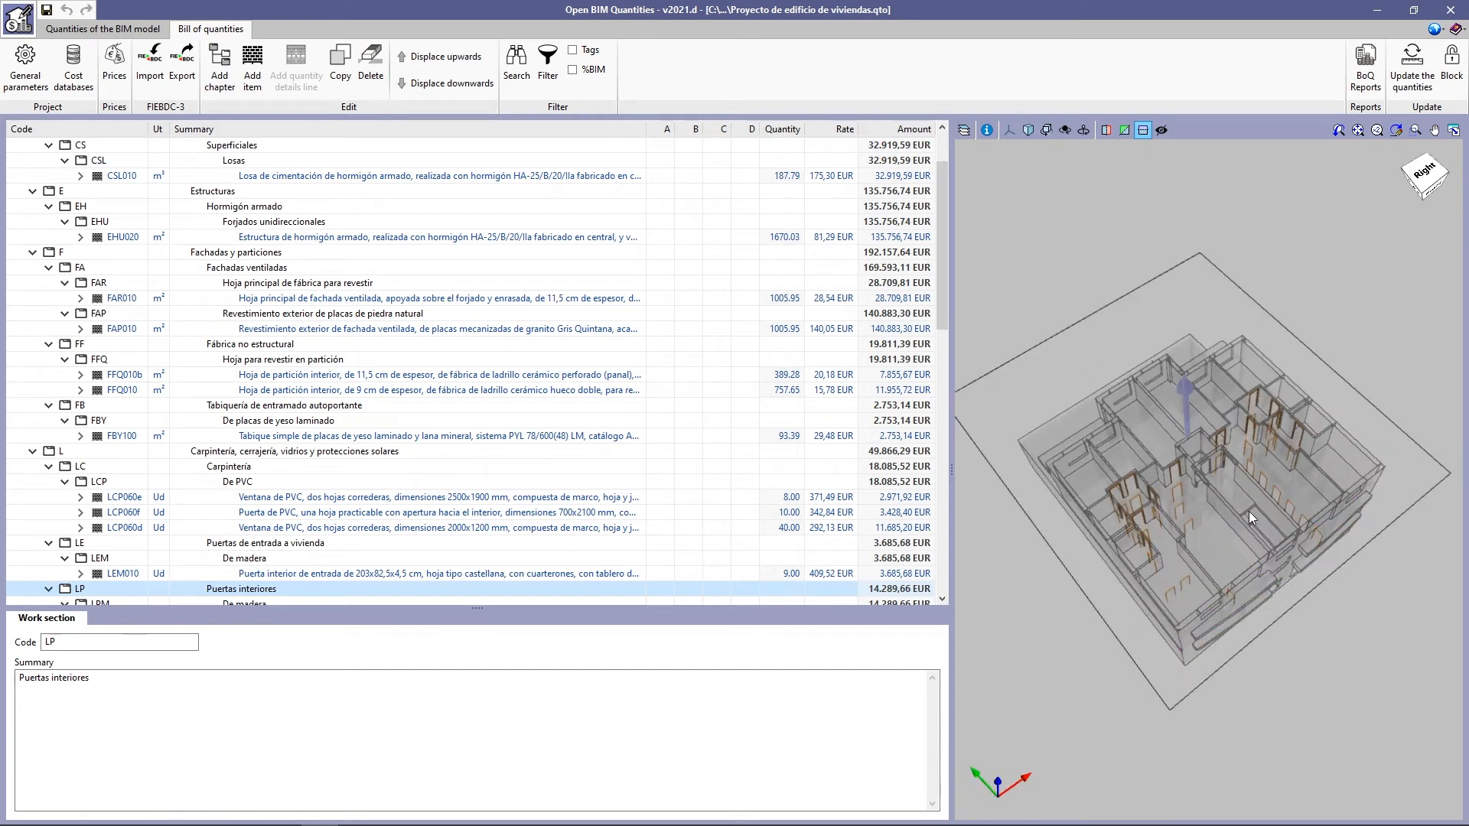
pyautogui.scroll(1, 1227, 501)
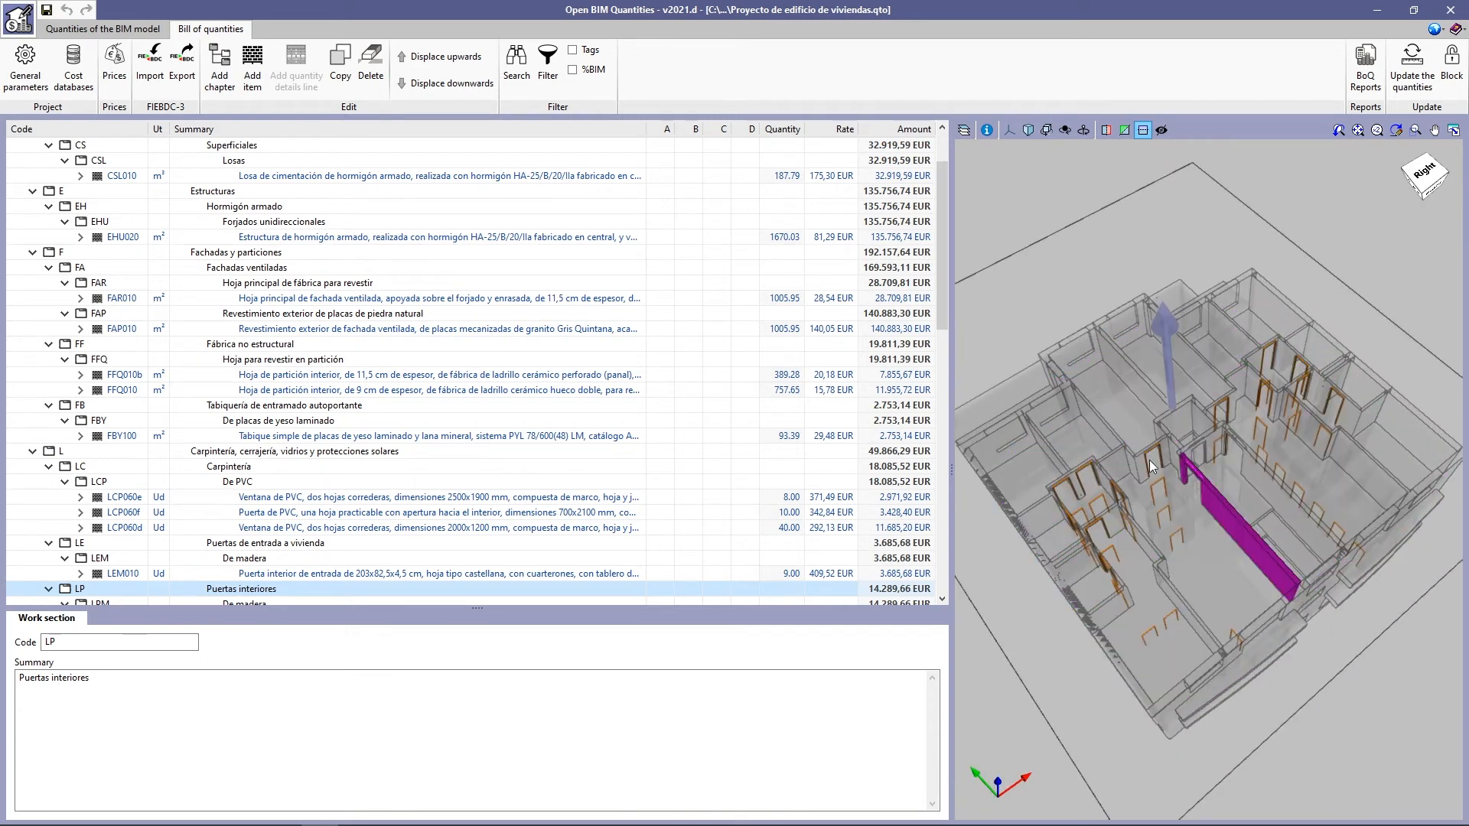
# - Select elements in the sectioned model to find their Fachada caravista and Forjado entrepisos quantity lines, and turn the section off
pyautogui.click(1057, 383)
pyautogui.click(1085, 475)
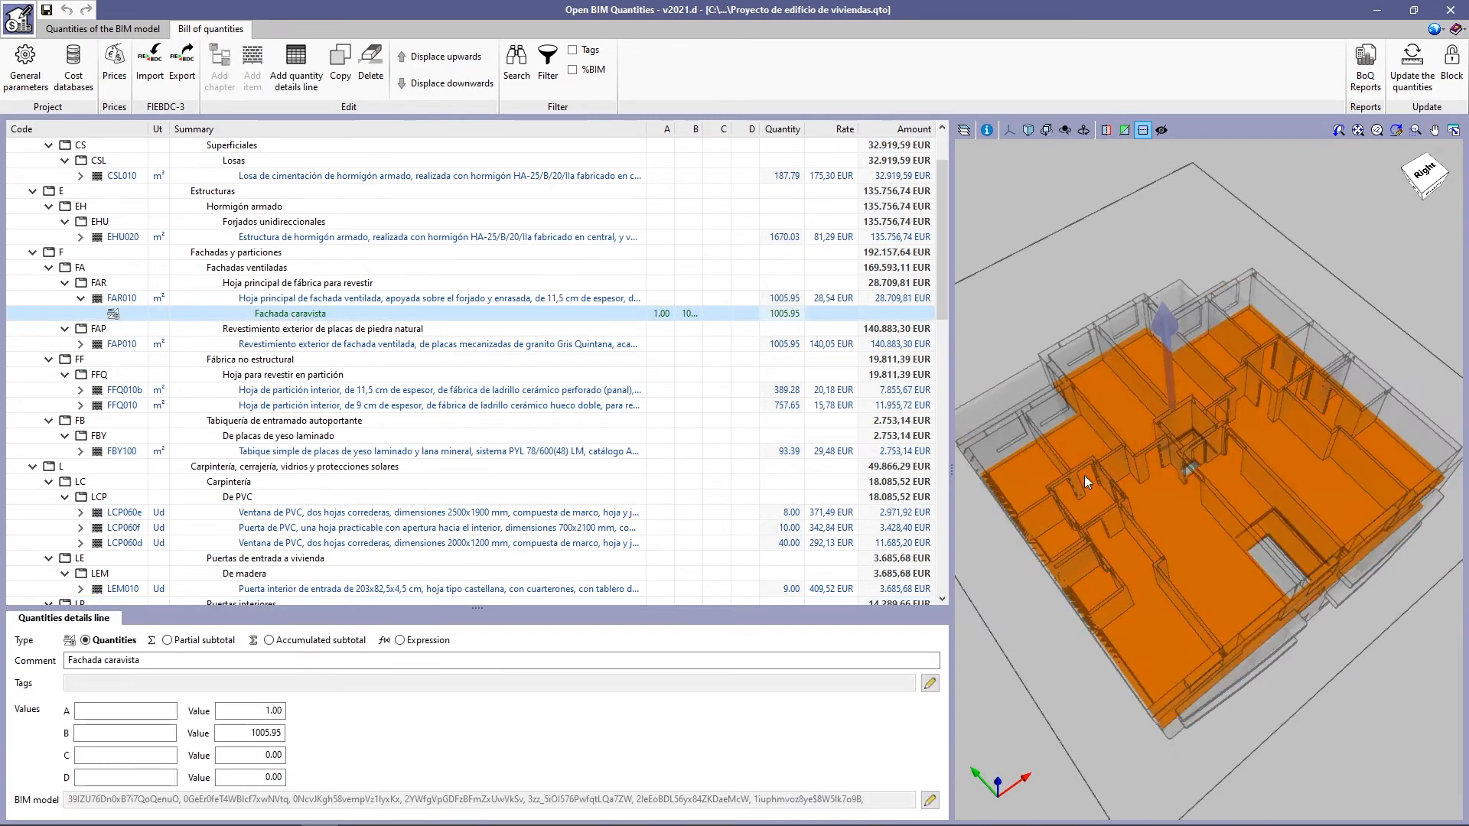
pyautogui.scroll(-3, 1086, 474)
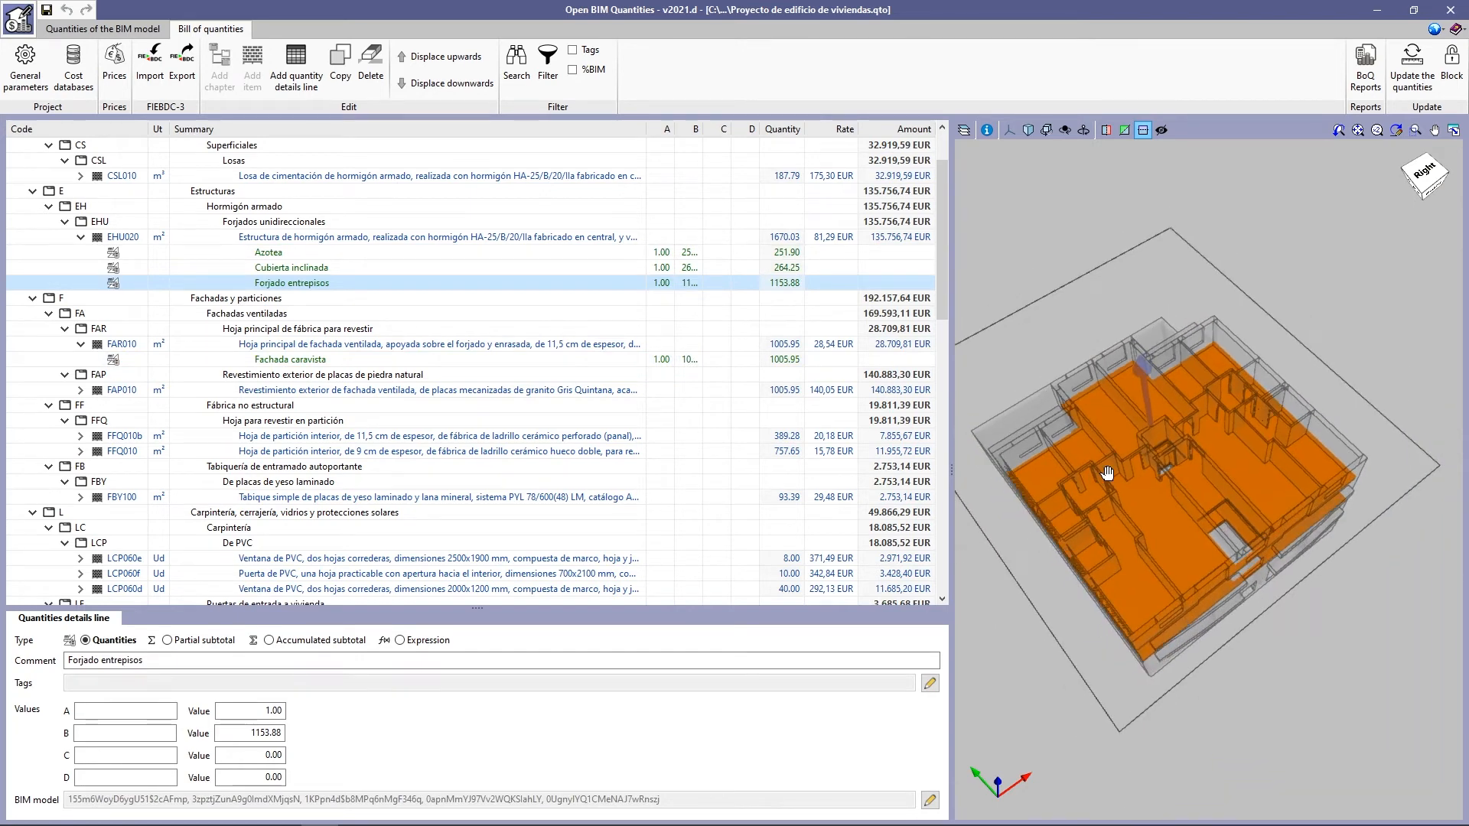
pyautogui.moveTo(1088, 475); pyautogui.dragTo(1144, 423, button='middle')
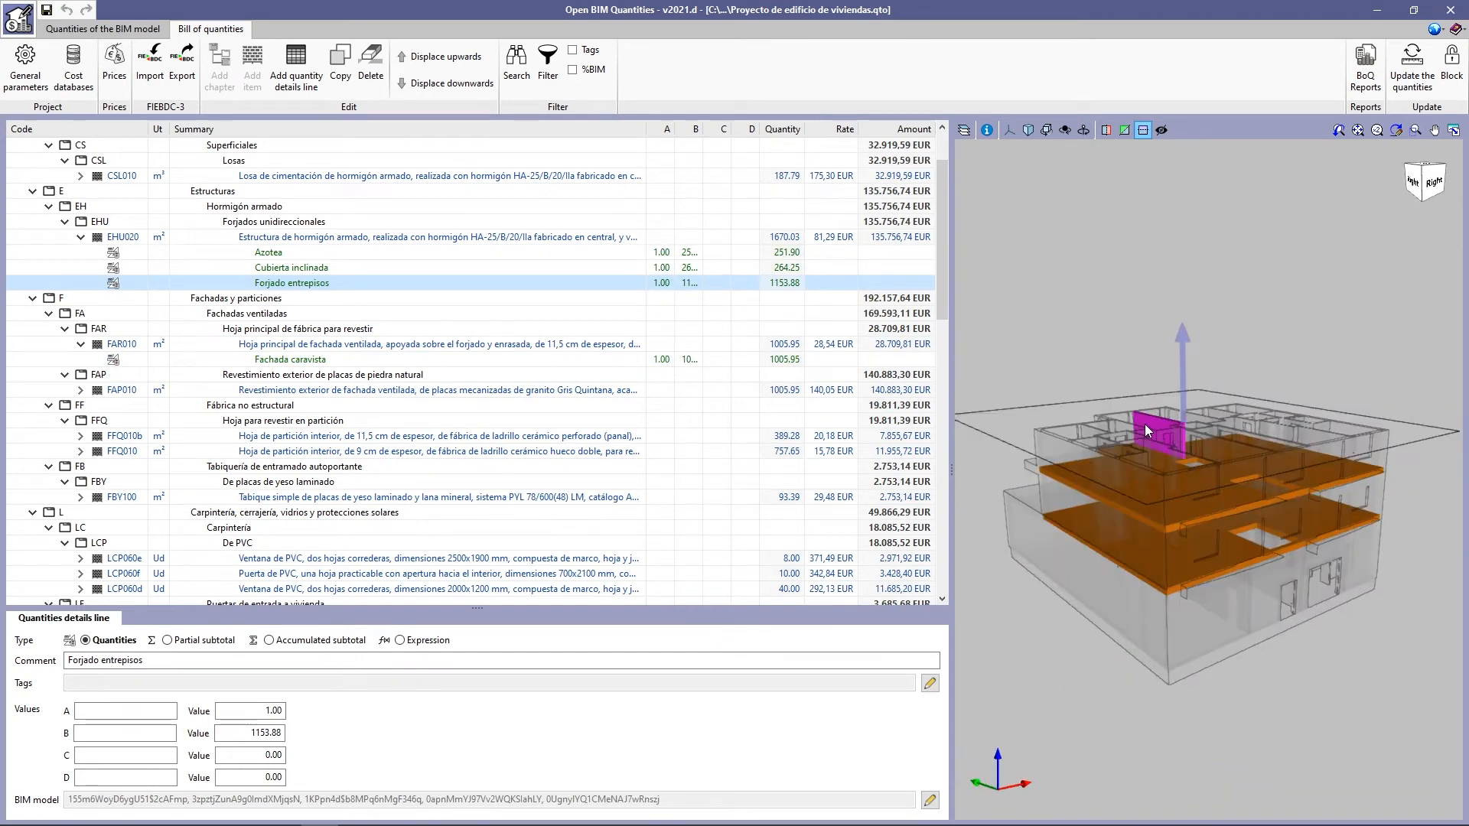
pyautogui.click(1145, 130)
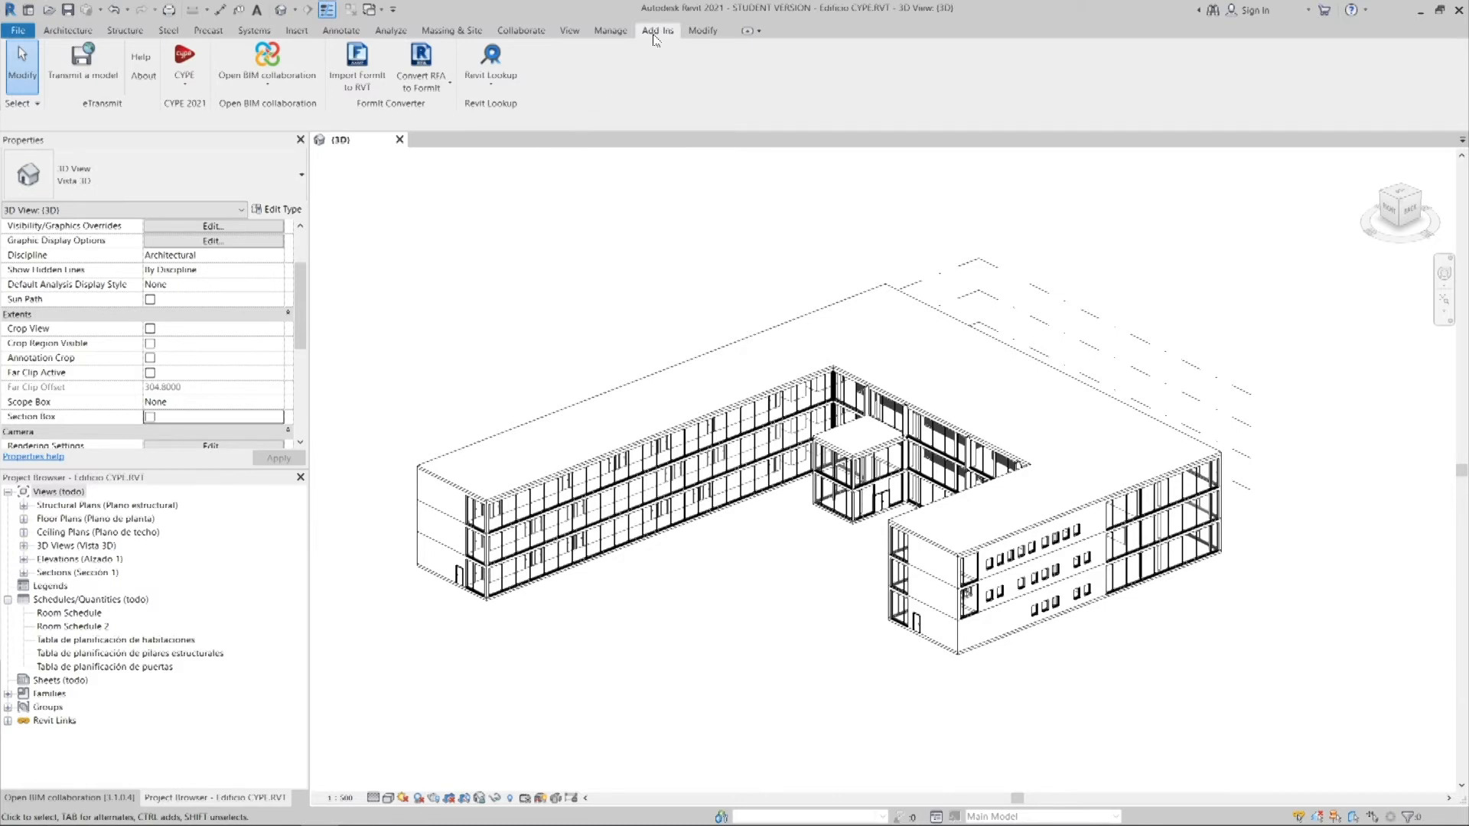
# - In Revit, start the CYPE connection with Arquimedes and compare the current extraction with the existing Edificio CYPE.mcsv file
pyautogui.click(186, 71)
pyautogui.click(244, 111)
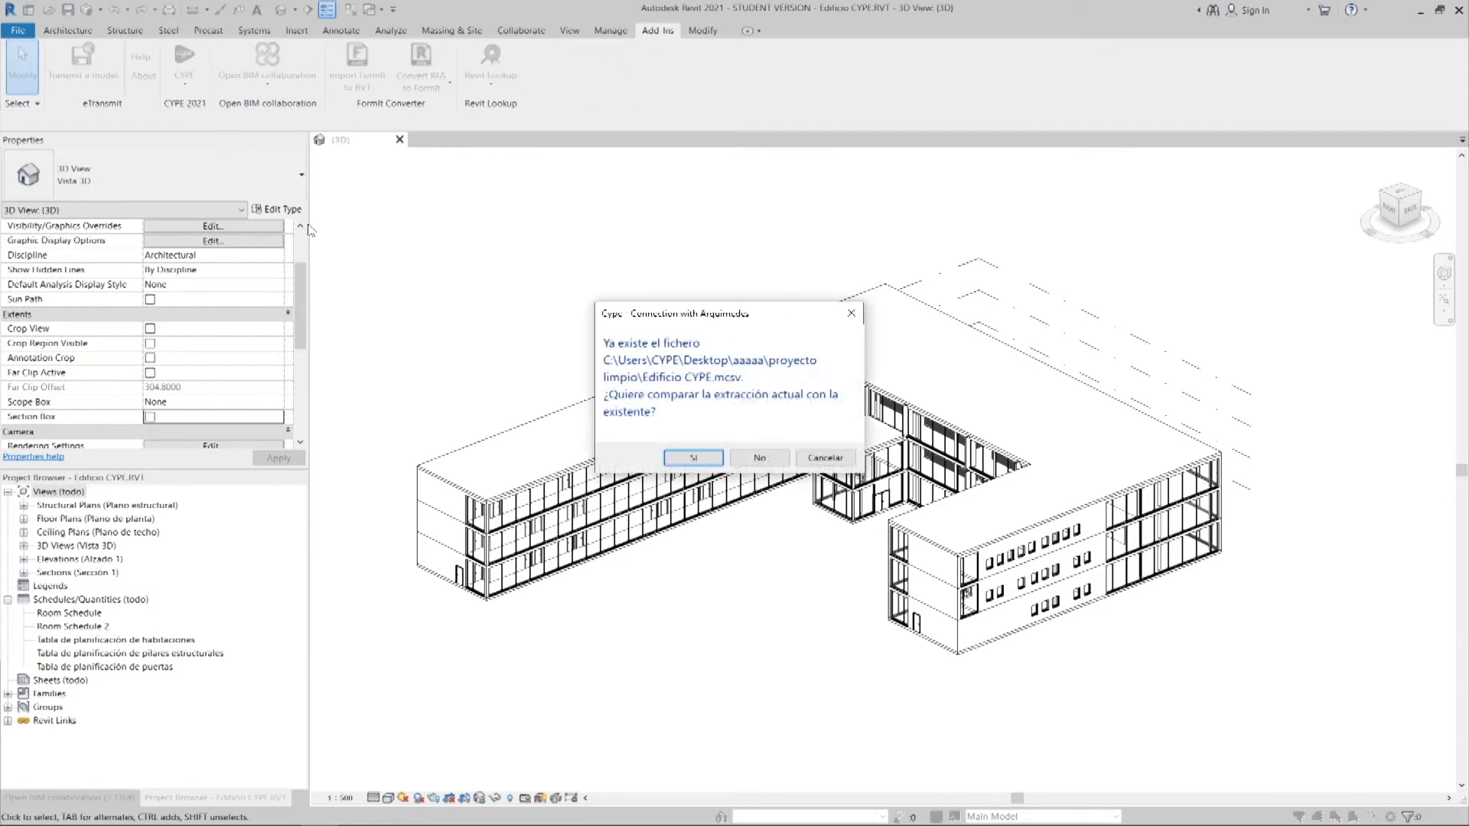
pyautogui.click(681, 457)
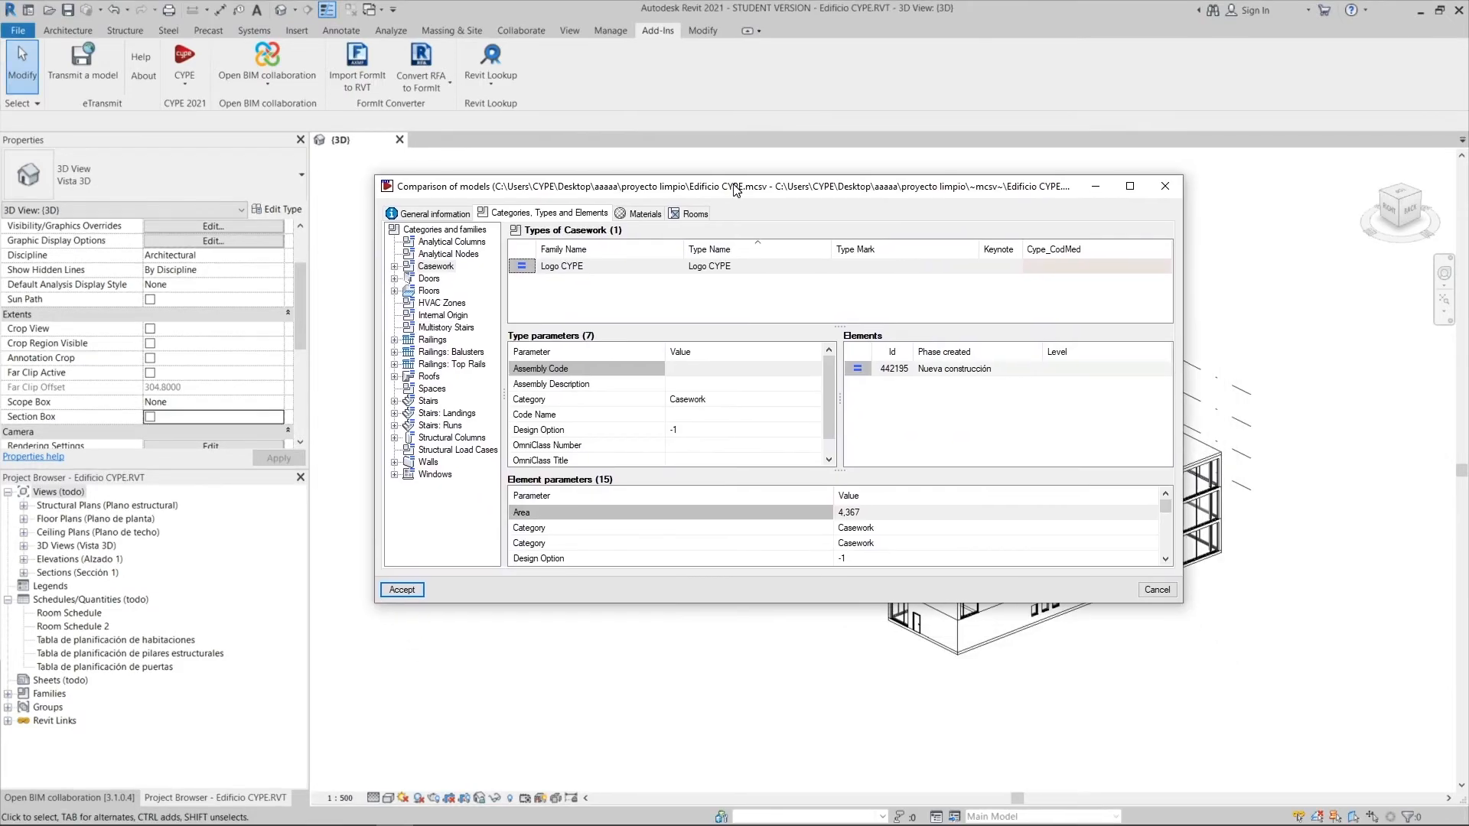
# - Review the Roofs, Railings, Floors and Doors categories in the model comparison and accept it
pyautogui.click(423, 377)
pyautogui.click(391, 376)
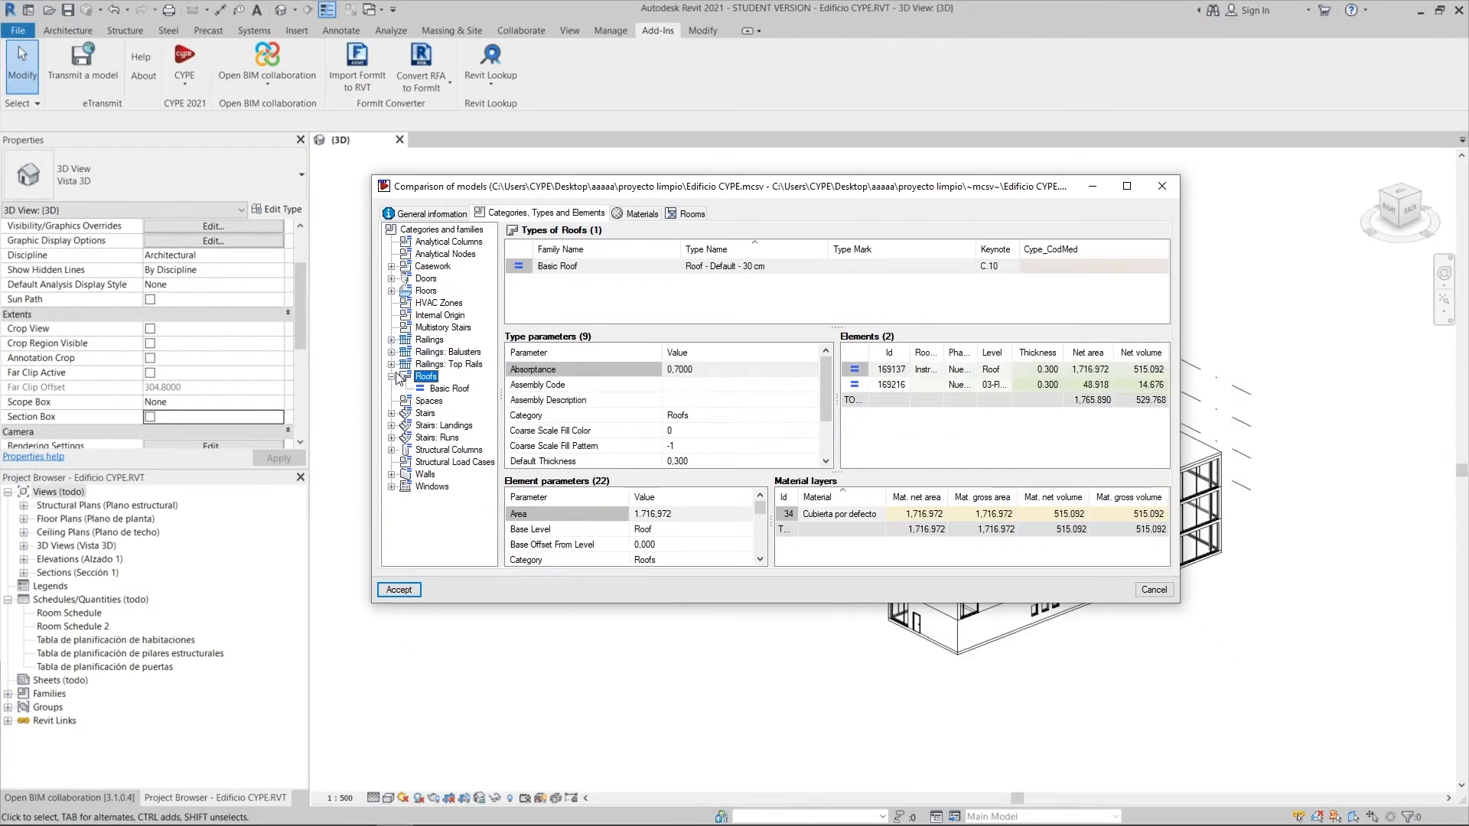
pyautogui.click(391, 364)
pyautogui.click(391, 352)
pyautogui.click(390, 340)
pyautogui.click(391, 291)
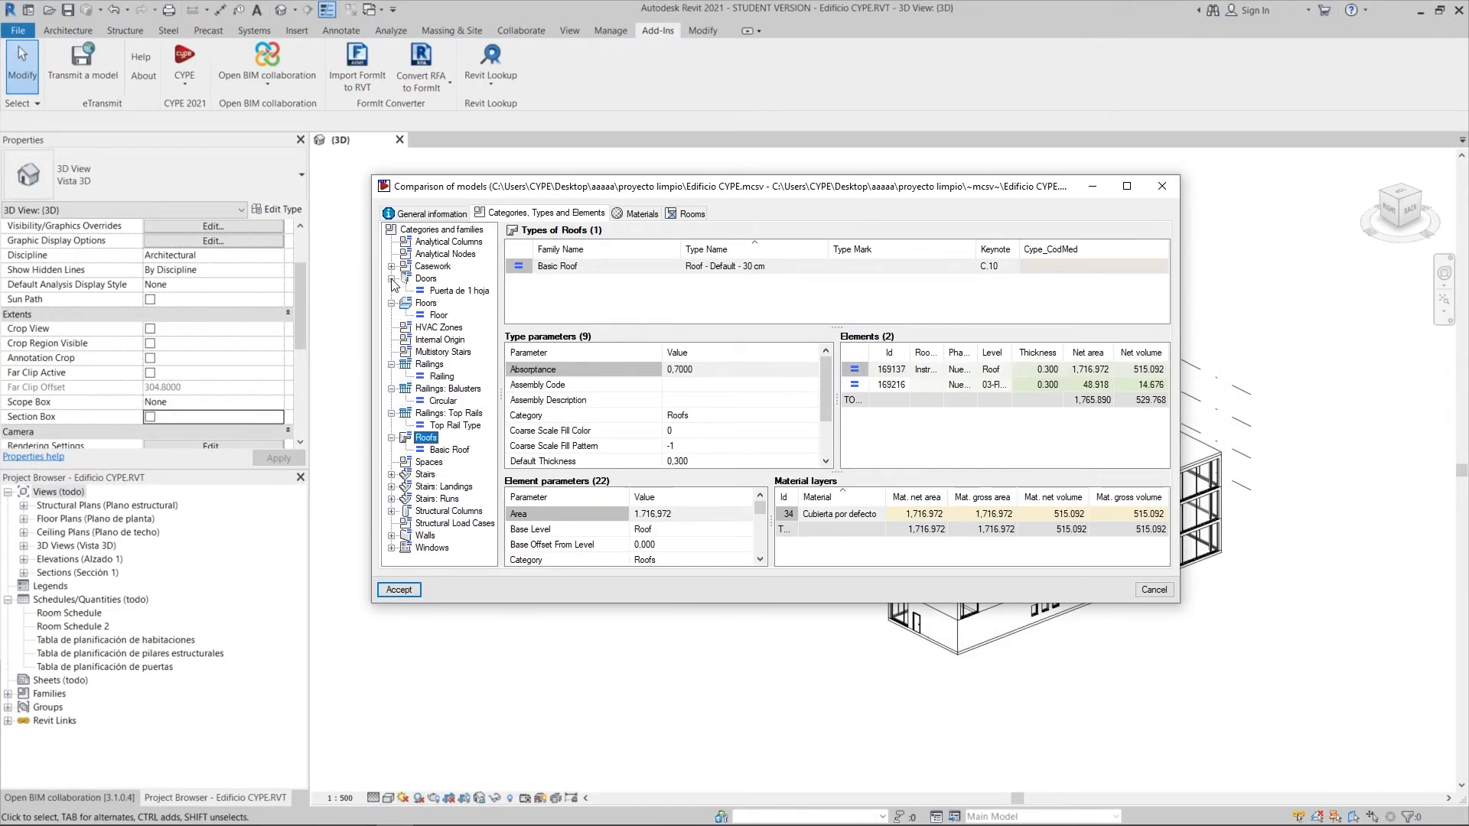
pyautogui.click(434, 294)
pyautogui.click(400, 589)
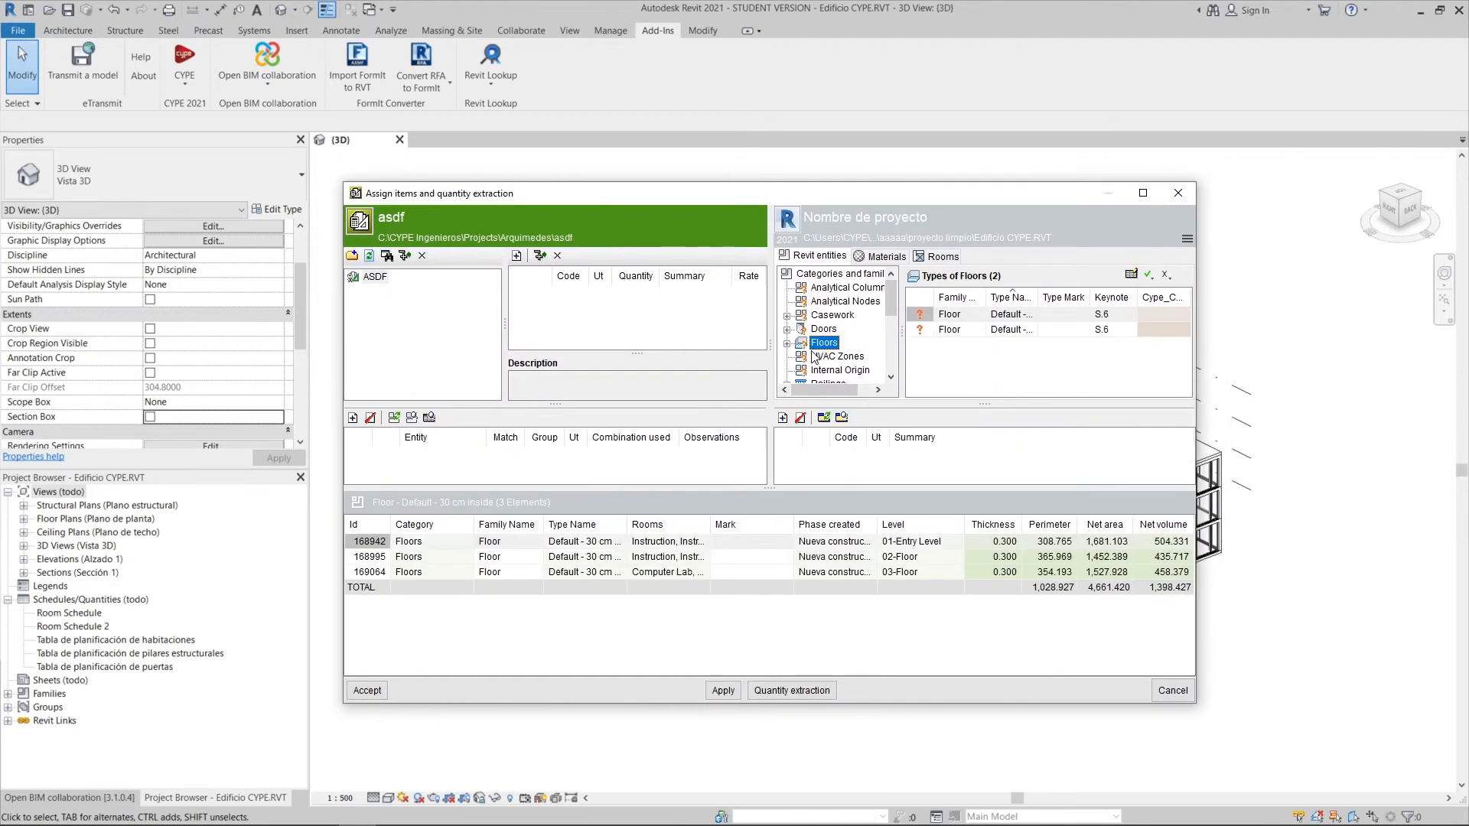
# - Maximize the item assignment and quantity extraction window and expand the Stairs and Stairs: Runs categories
pyautogui.click(1142, 193)
pyautogui.click(785, 265)
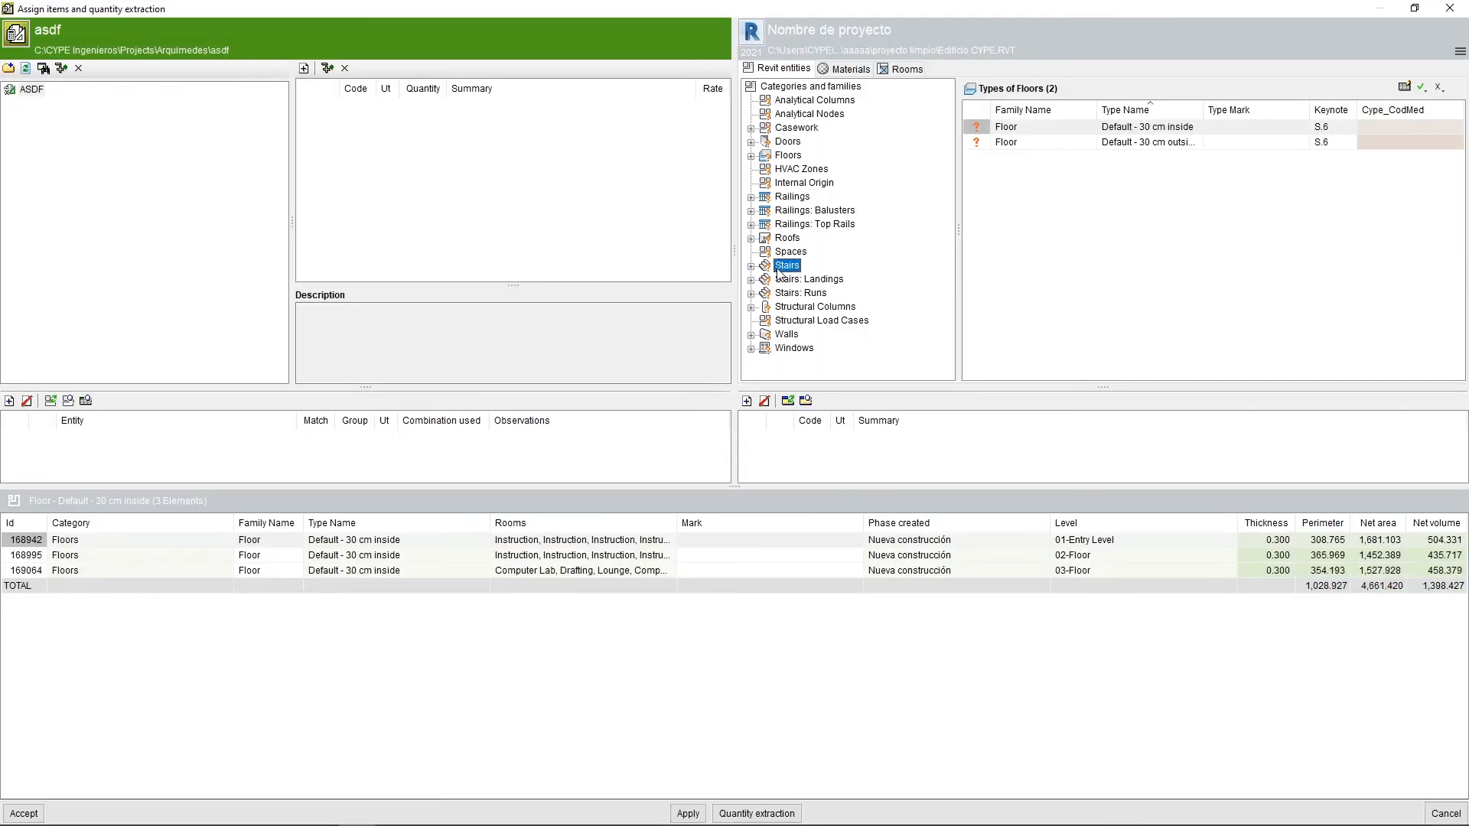
pyautogui.click(751, 266)
pyautogui.click(750, 293)
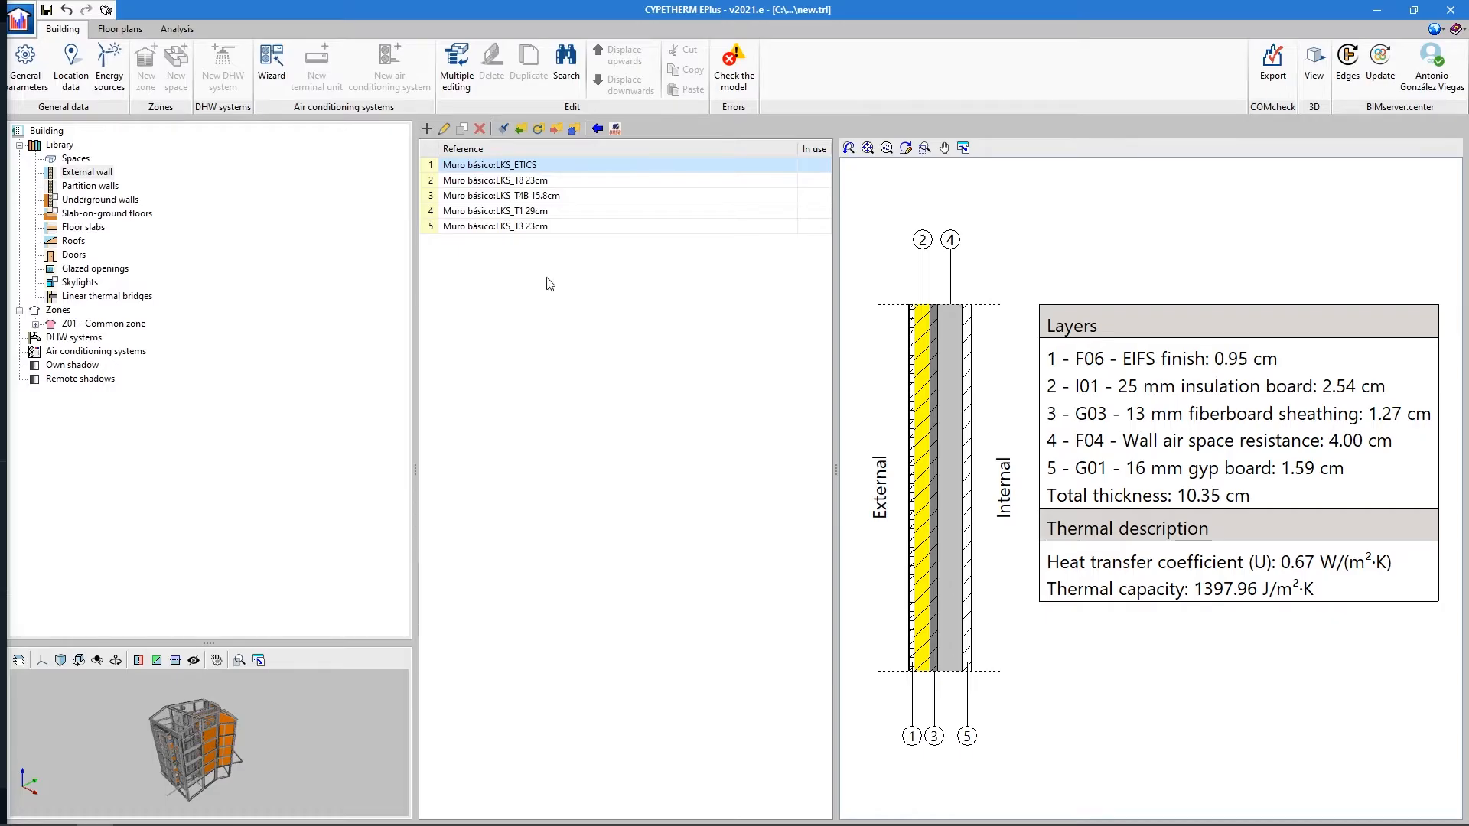
# - In CYPETHERM EPlus, add an I02 - 50 mm insulation board layer to the external wall Muro básico:LKS_ETICS
pyautogui.doubleClick(535, 166)
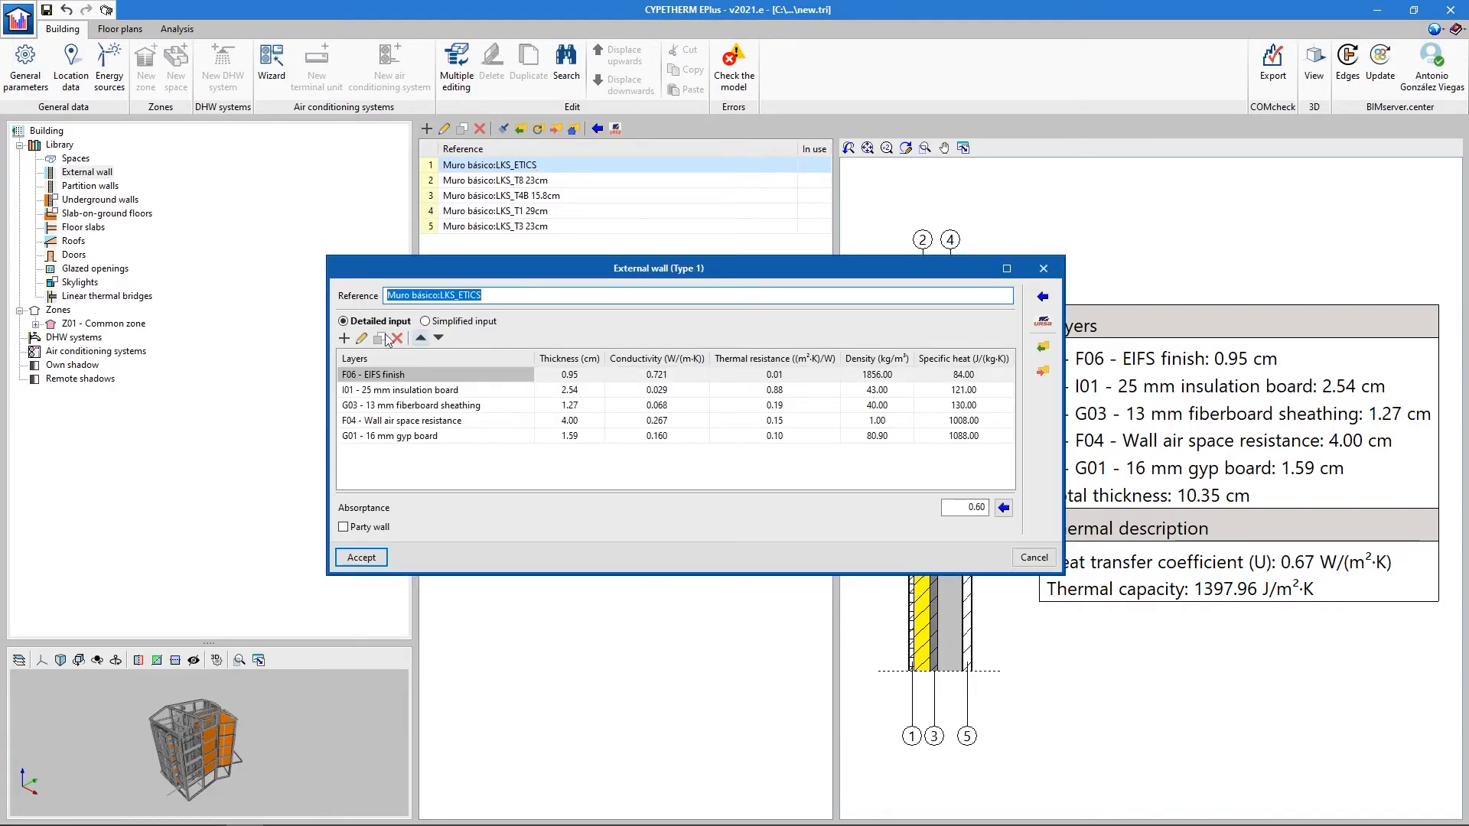
pyautogui.click(344, 337)
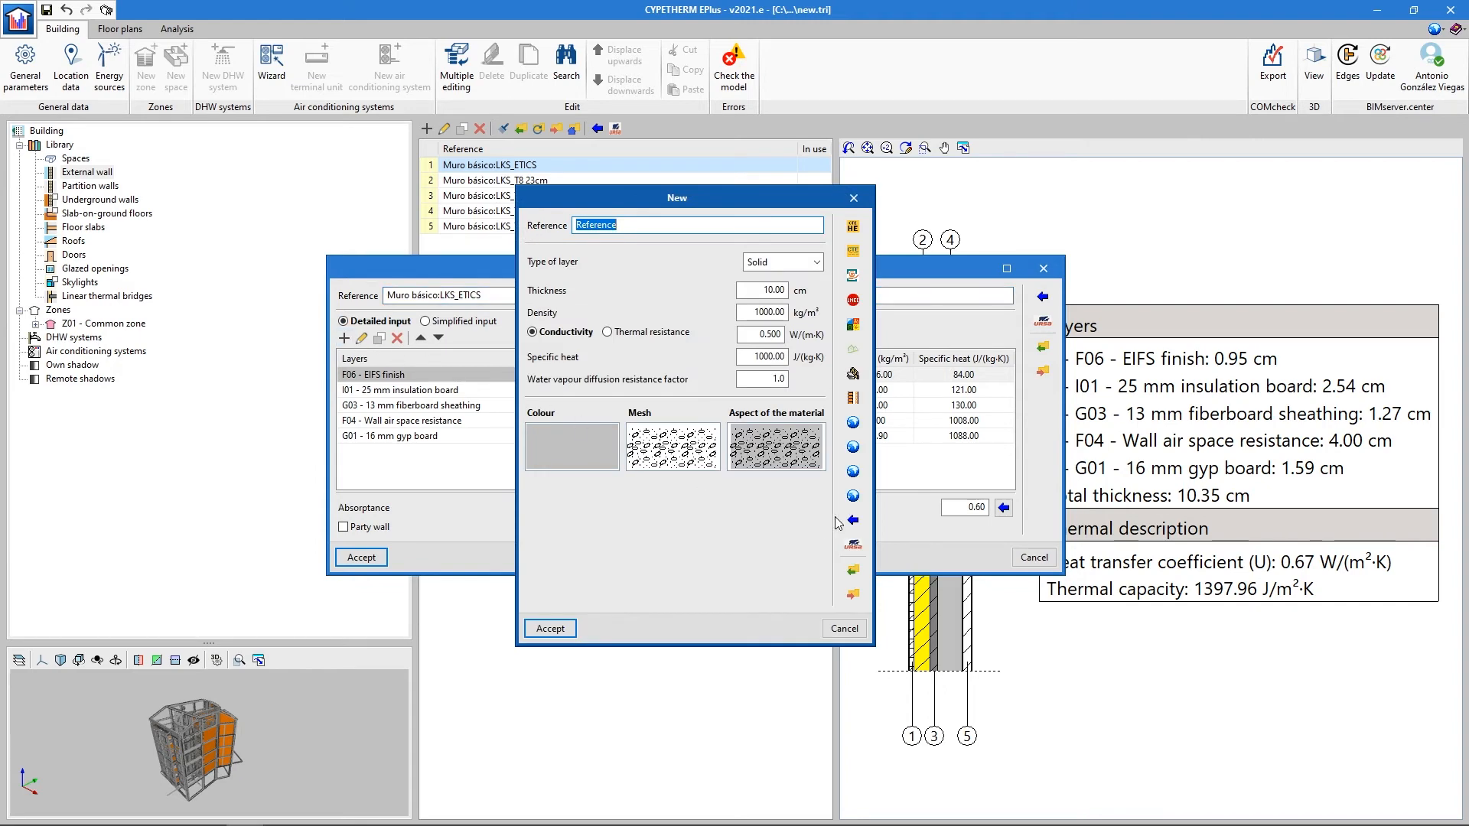
pyautogui.click(853, 521)
pyautogui.click(631, 294)
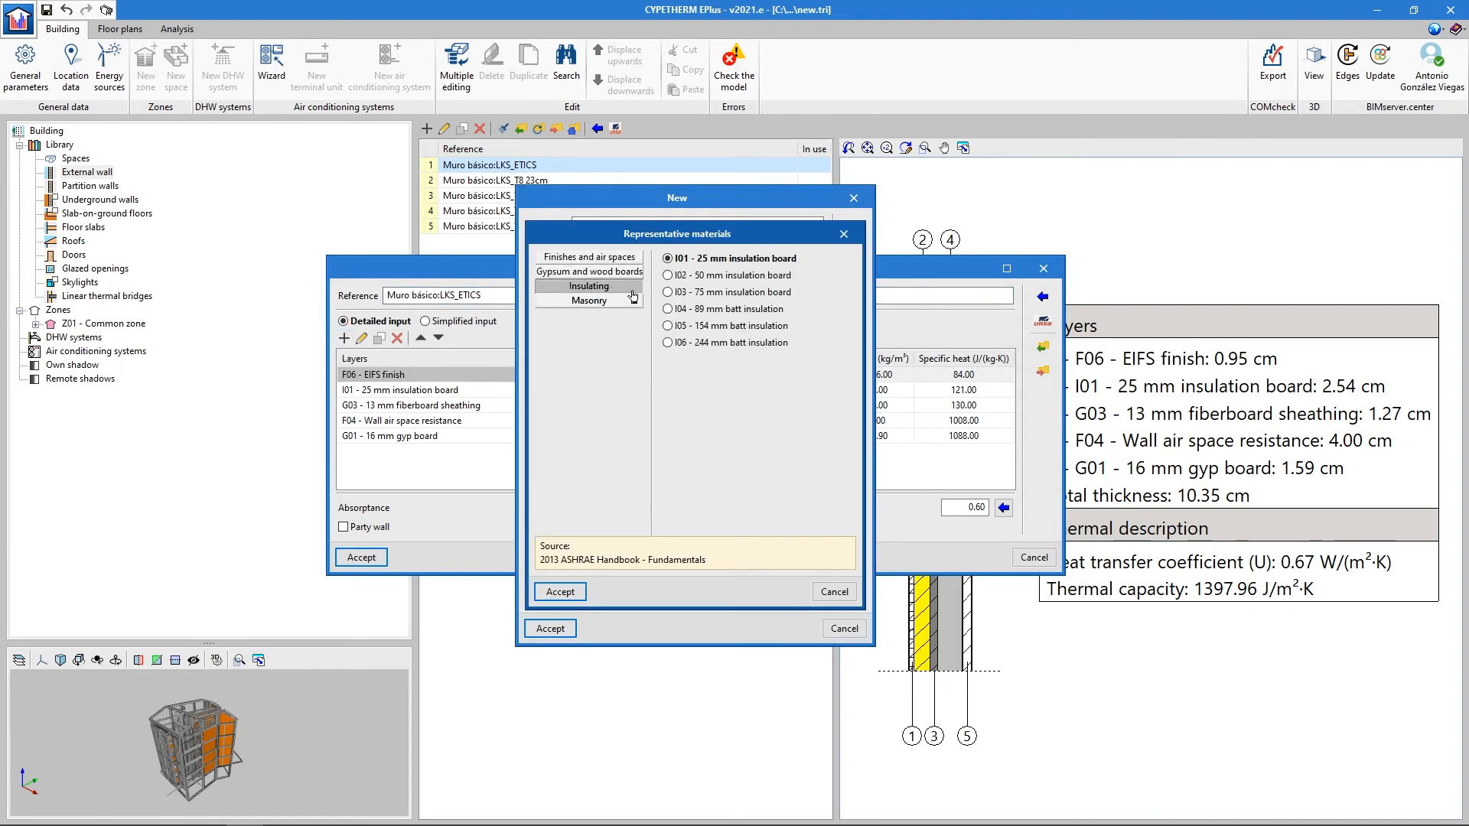
pyautogui.click(702, 276)
pyautogui.click(560, 591)
pyautogui.click(550, 628)
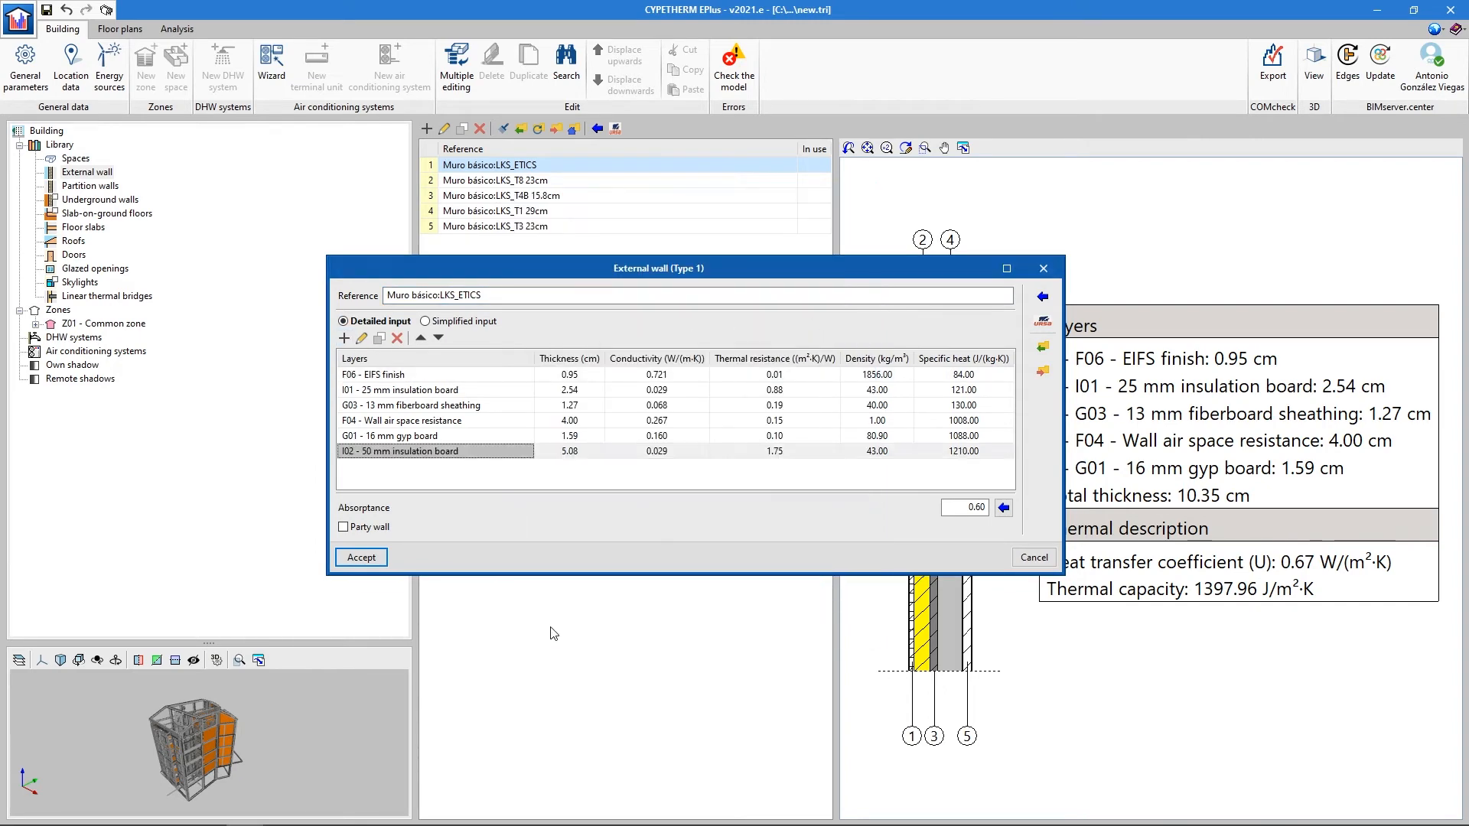
# - Move the 50 mm insulation board layer up three positions in the wall's layer list and accept the wall
pyautogui.click(420, 339)
pyautogui.click(421, 339)
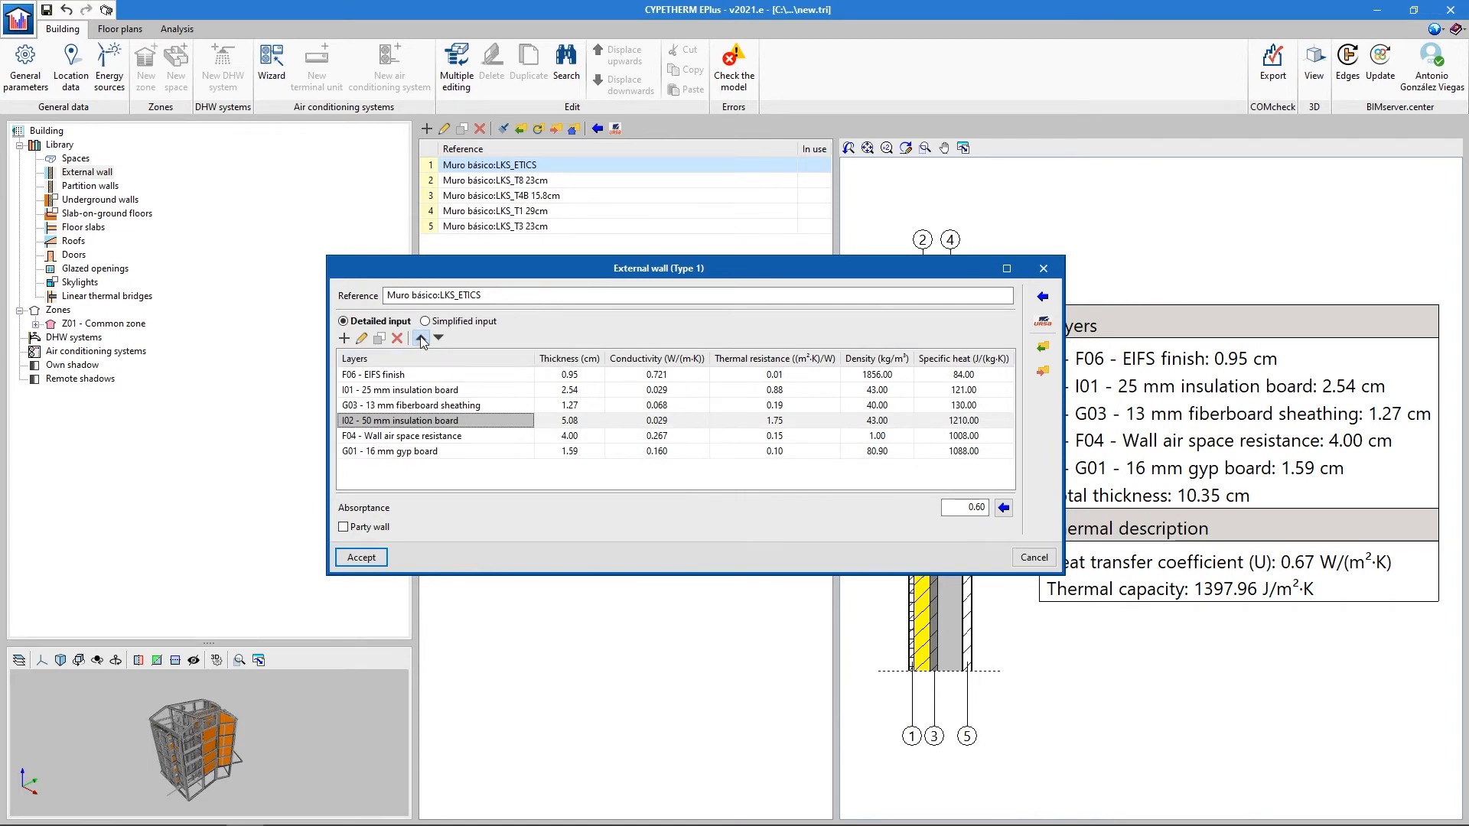
pyautogui.click(420, 339)
pyautogui.click(362, 557)
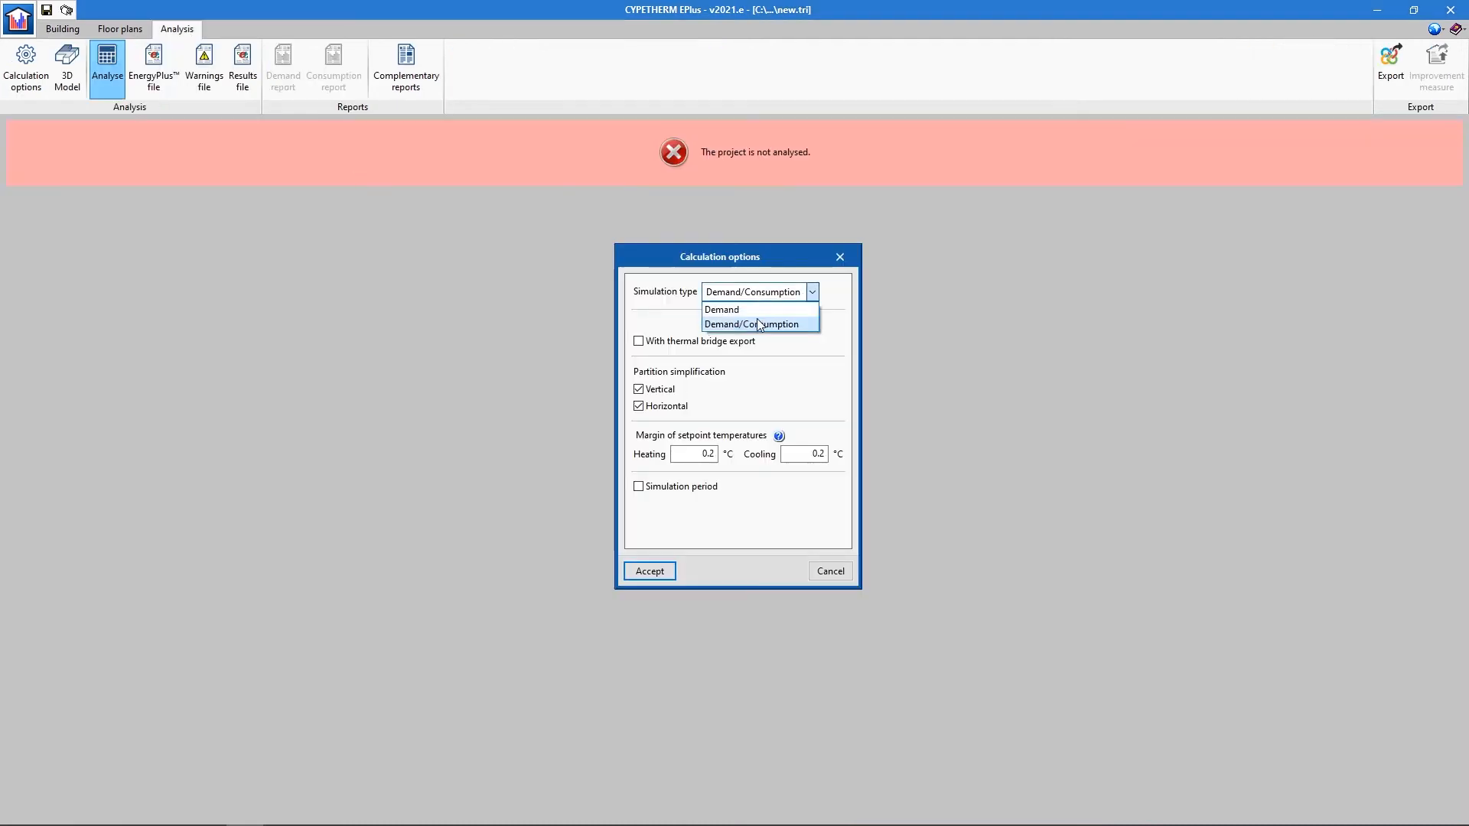
# - Analyse the project with the simulation type set to Demand/Consumption
pyautogui.click(756, 319)
pyautogui.click(650, 479)
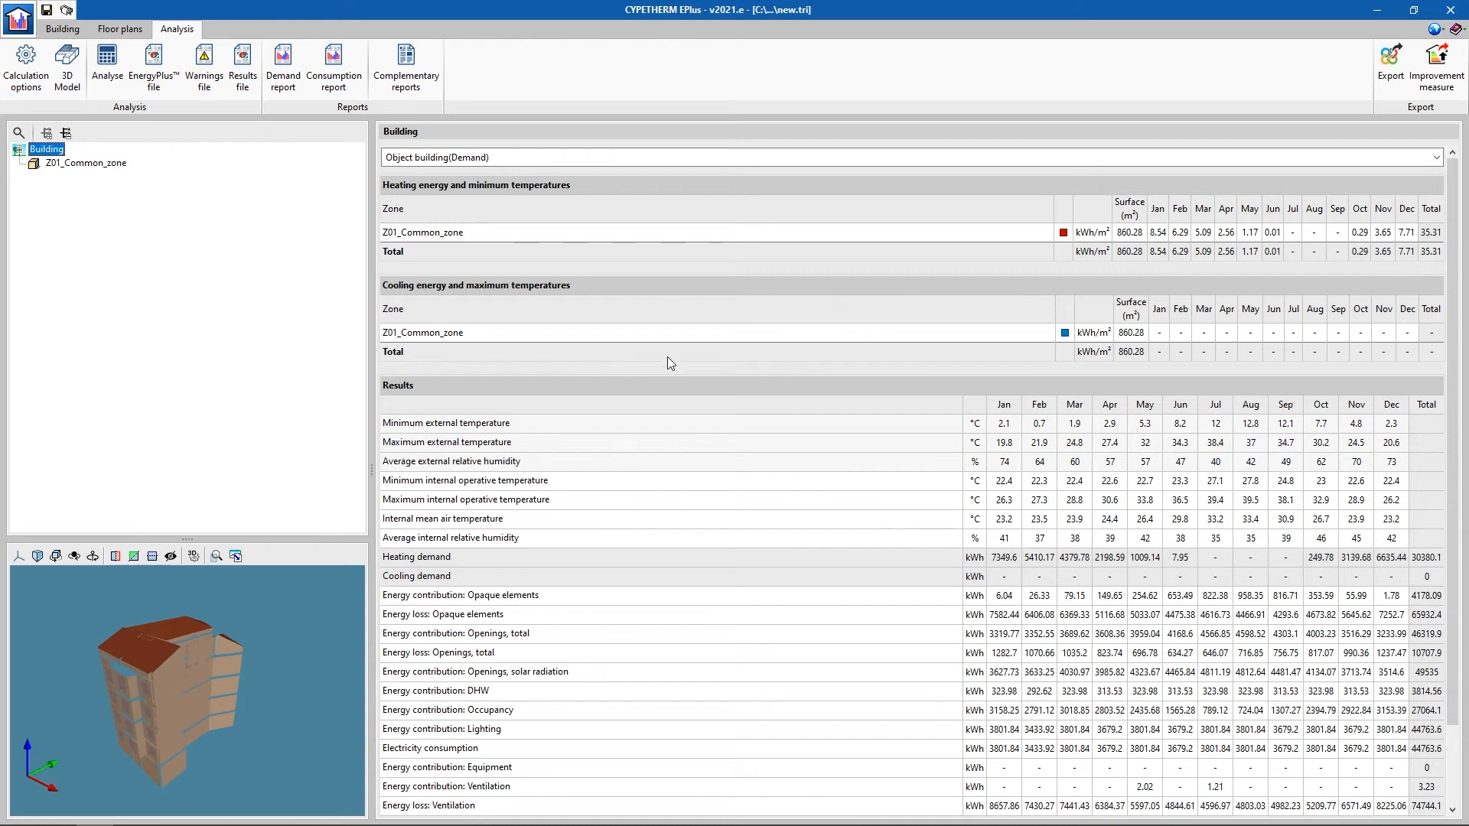
# - Define the analysed building as an improvement measure with the reference "Improvement measure 01"
pyautogui.click(1441, 80)
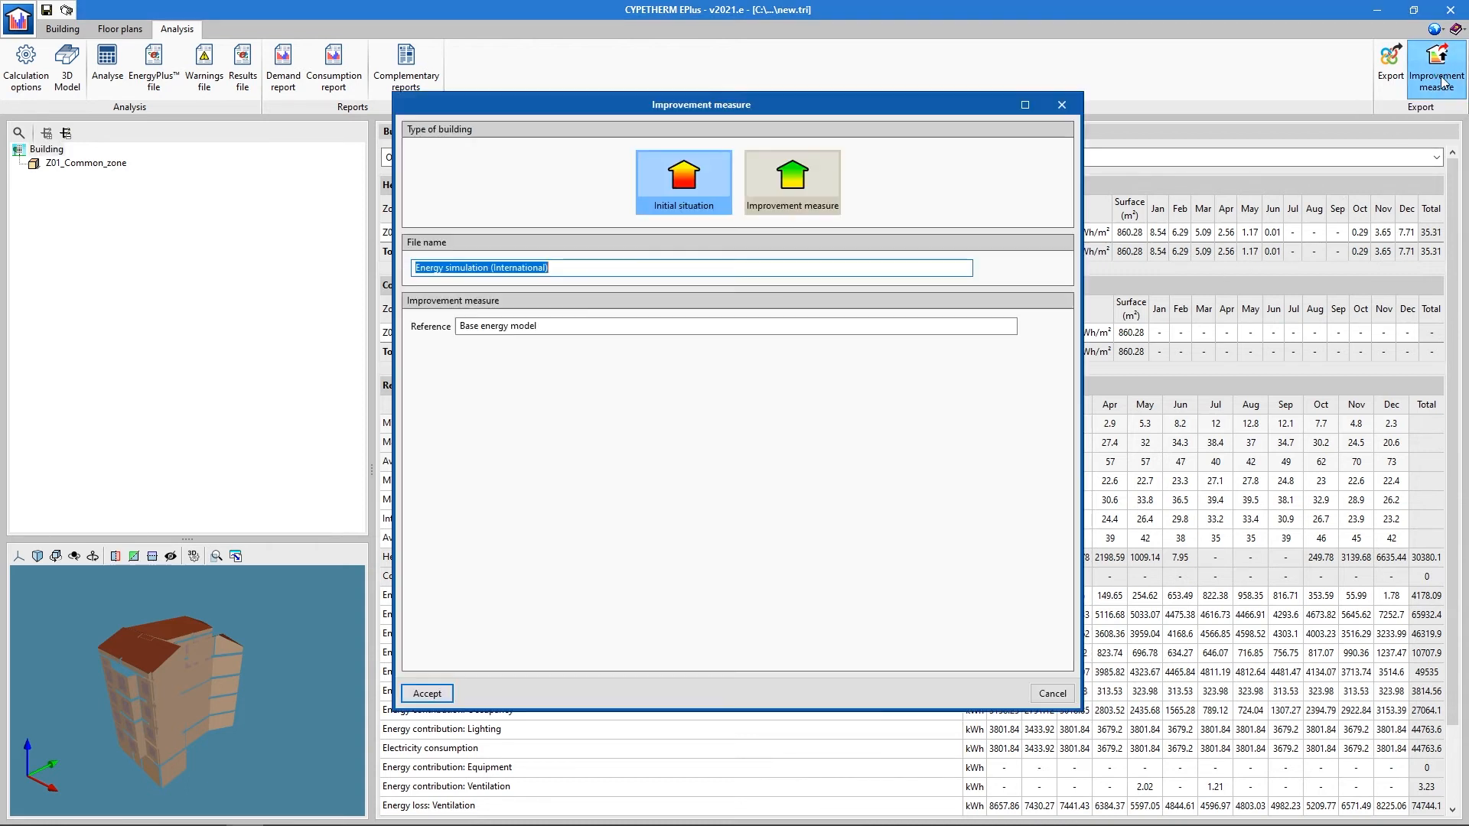
pyautogui.click(815, 184)
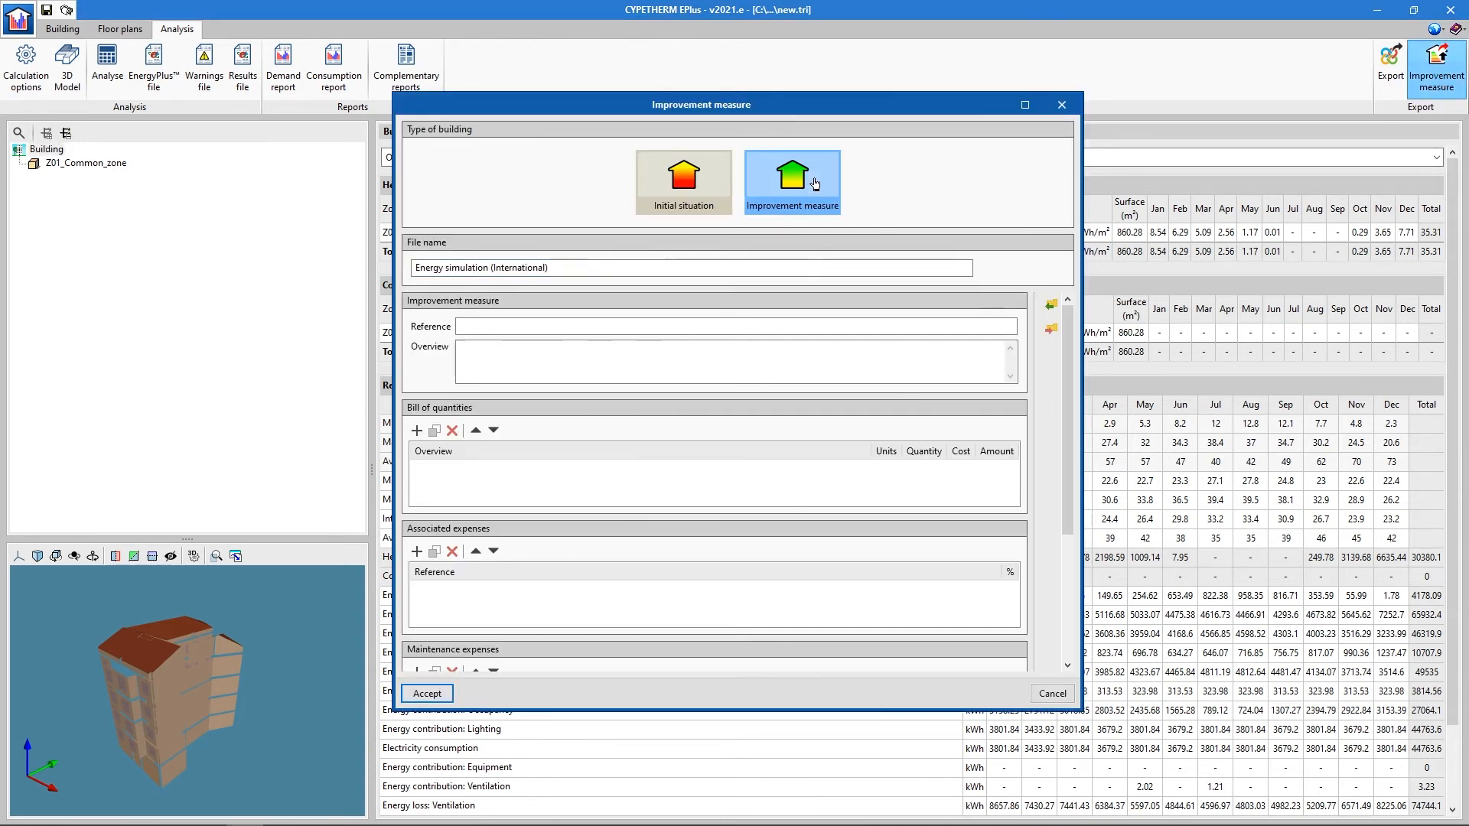
pyautogui.click(509, 326)
pyautogui.write('Improvement measure 01')
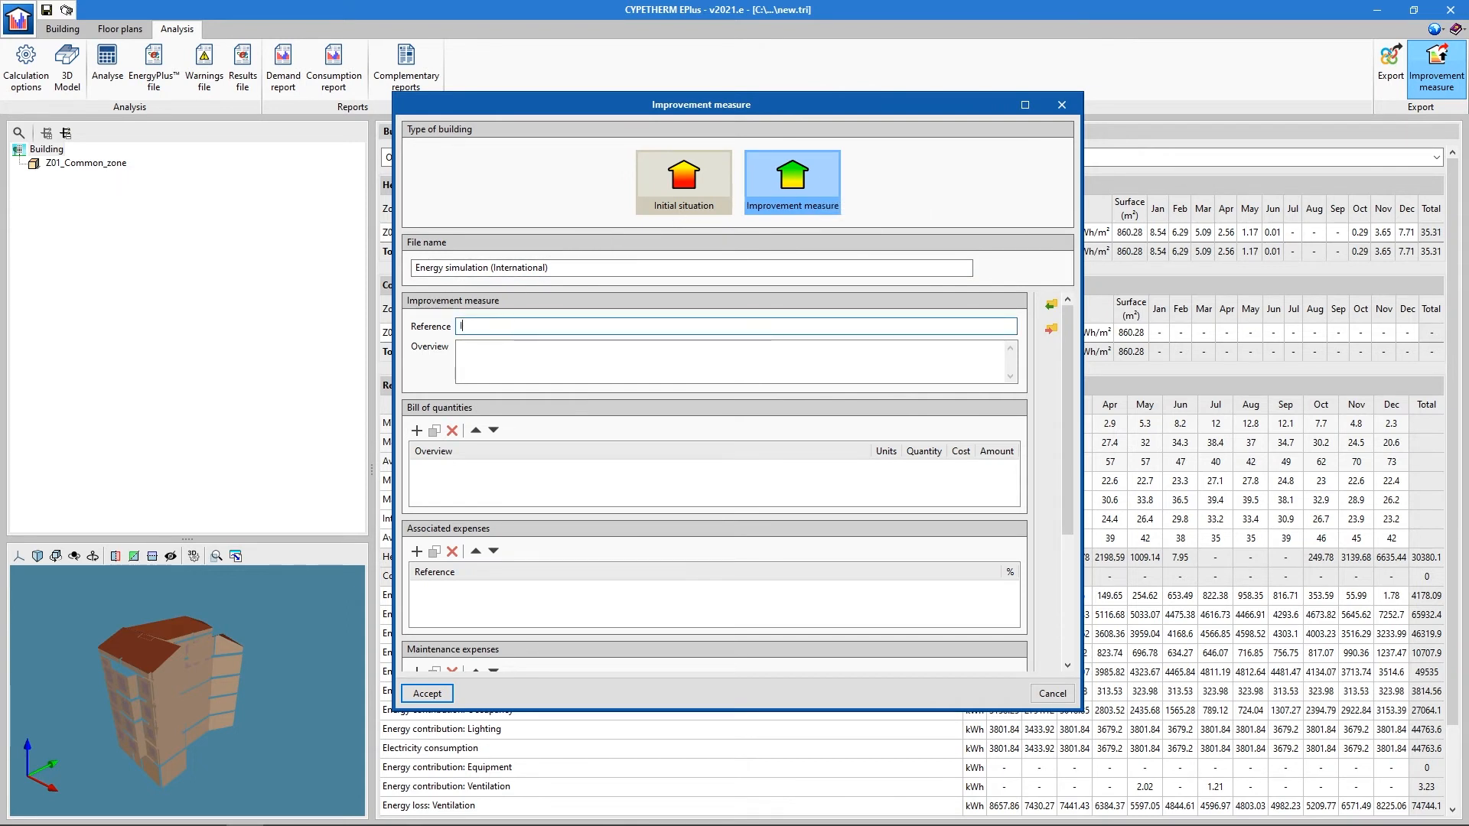
pyautogui.click(520, 358)
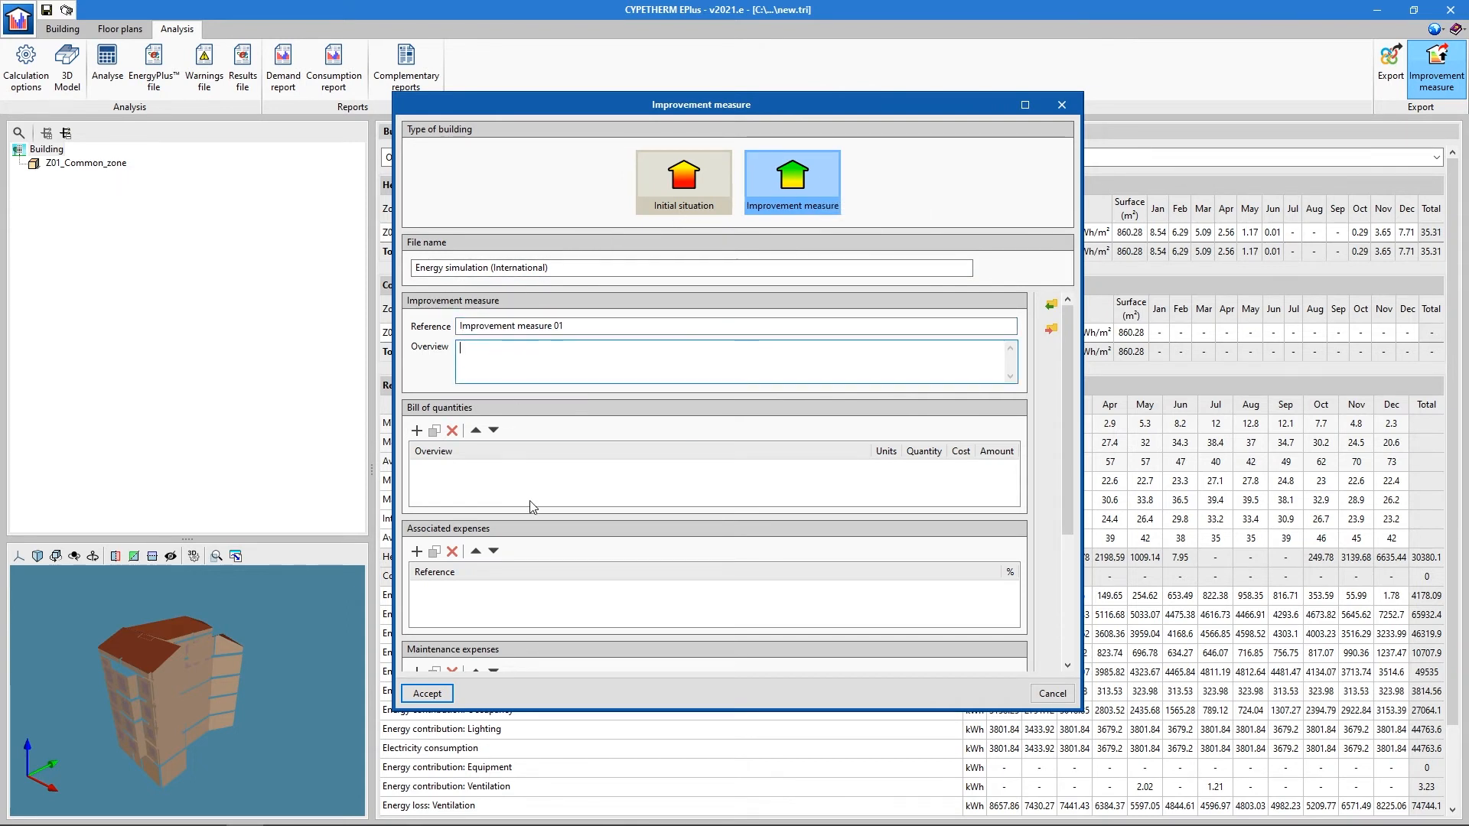
# - Export the improvement measure, overwriting the existing file Energy simulation (International).ifc
pyautogui.click(429, 693)
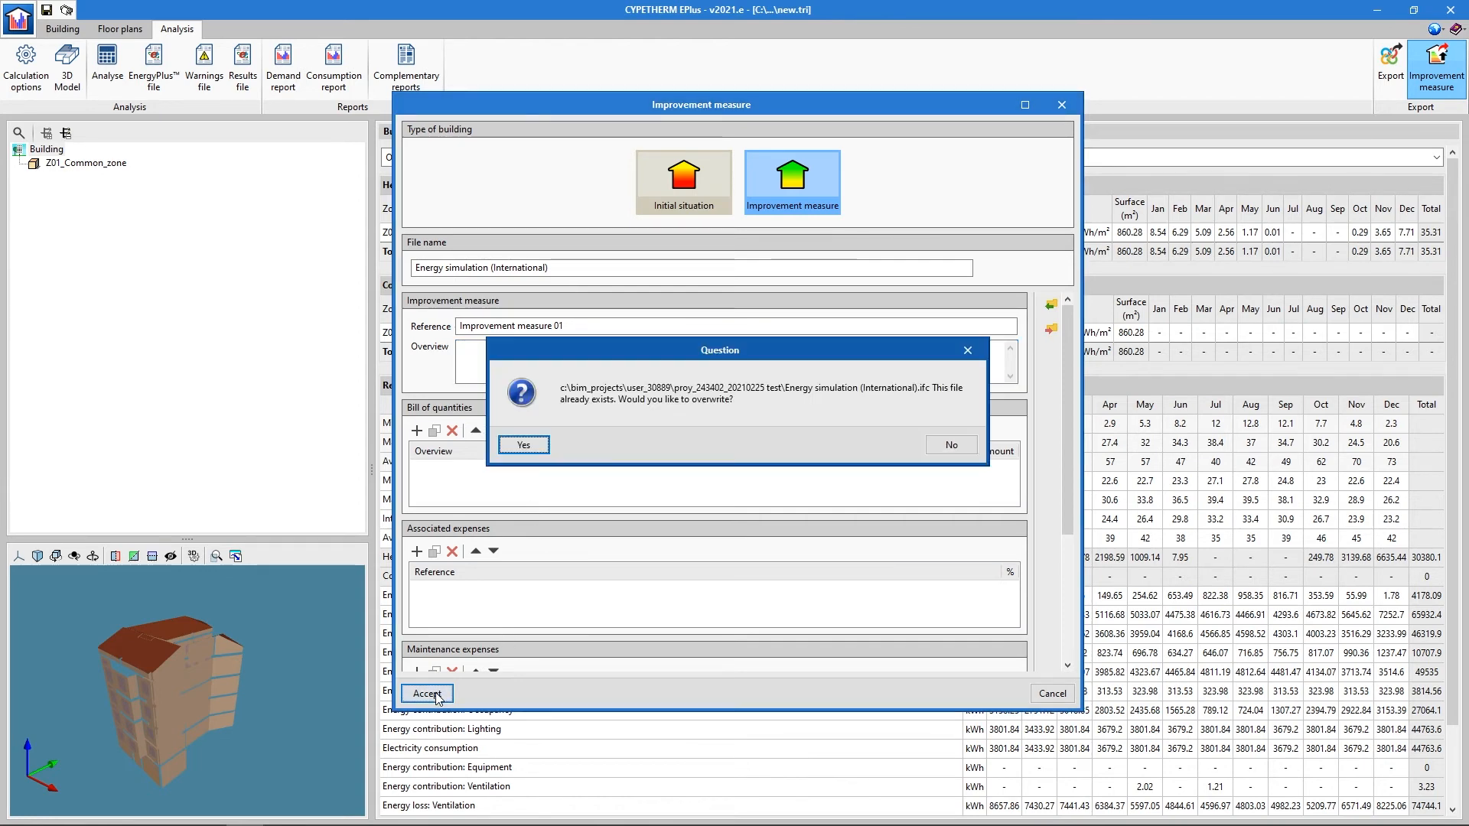
pyautogui.click(534, 448)
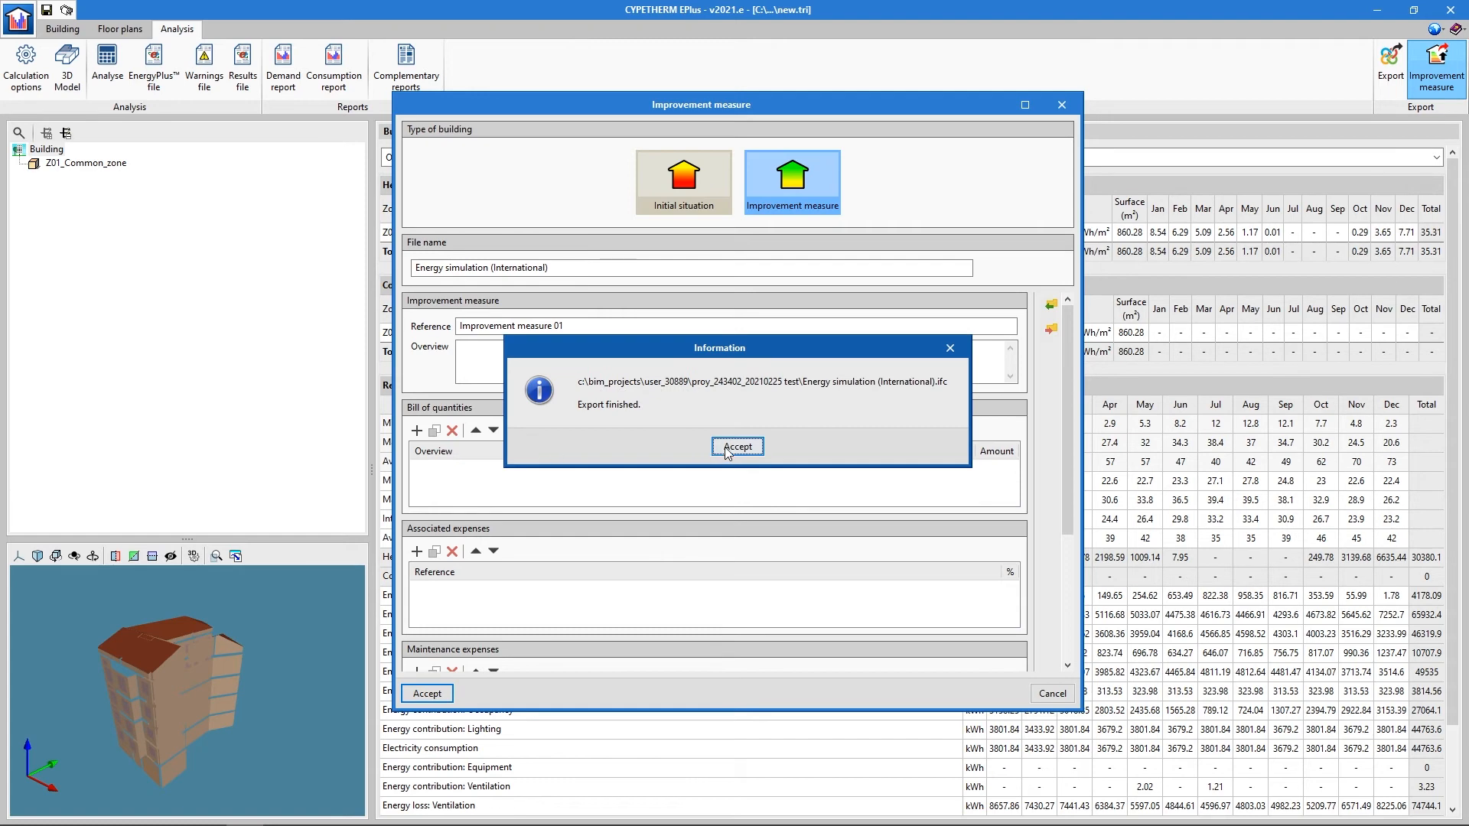
pyautogui.click(725, 447)
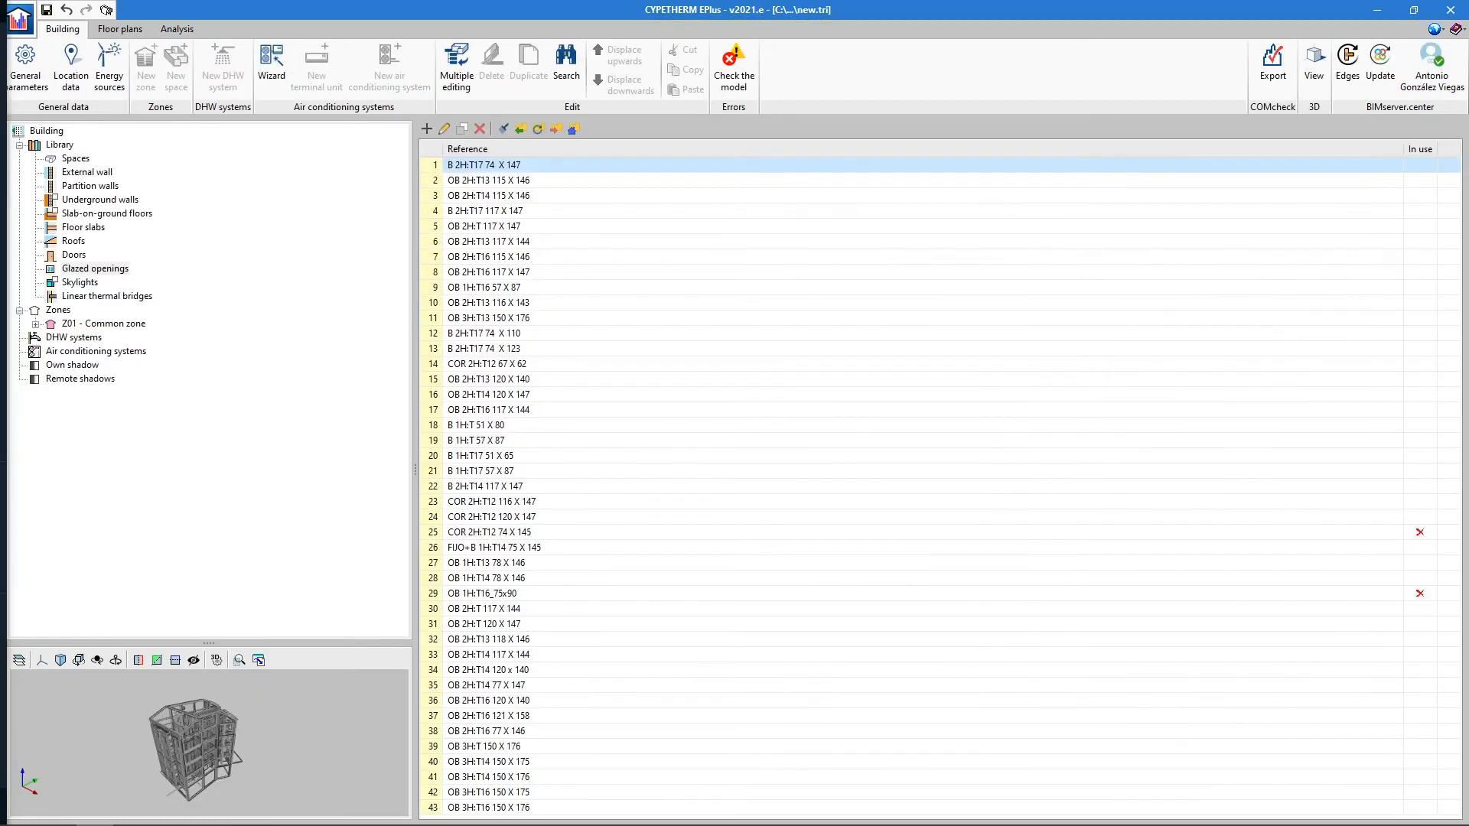
# - Set glazed opening B 2H:T17 74 X 147 to a heat transfer coefficient of 1.75 W/(m²·K) and enable overhang shading for it
pyautogui.doubleClick(527, 166)
pyautogui.doubleClick(650, 273)
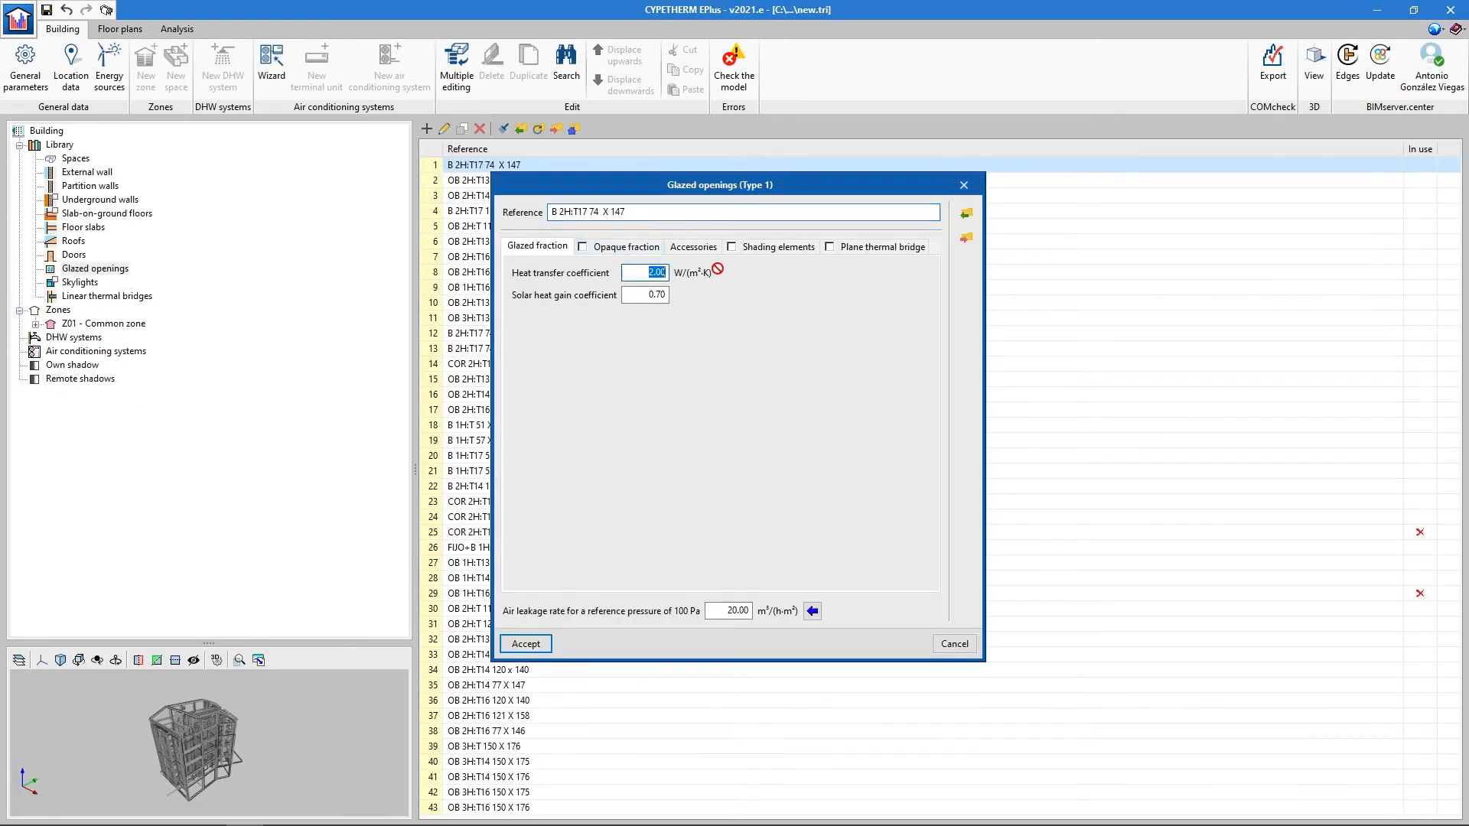
pyautogui.write('1.75')
pyautogui.click(766, 251)
pyautogui.click(732, 246)
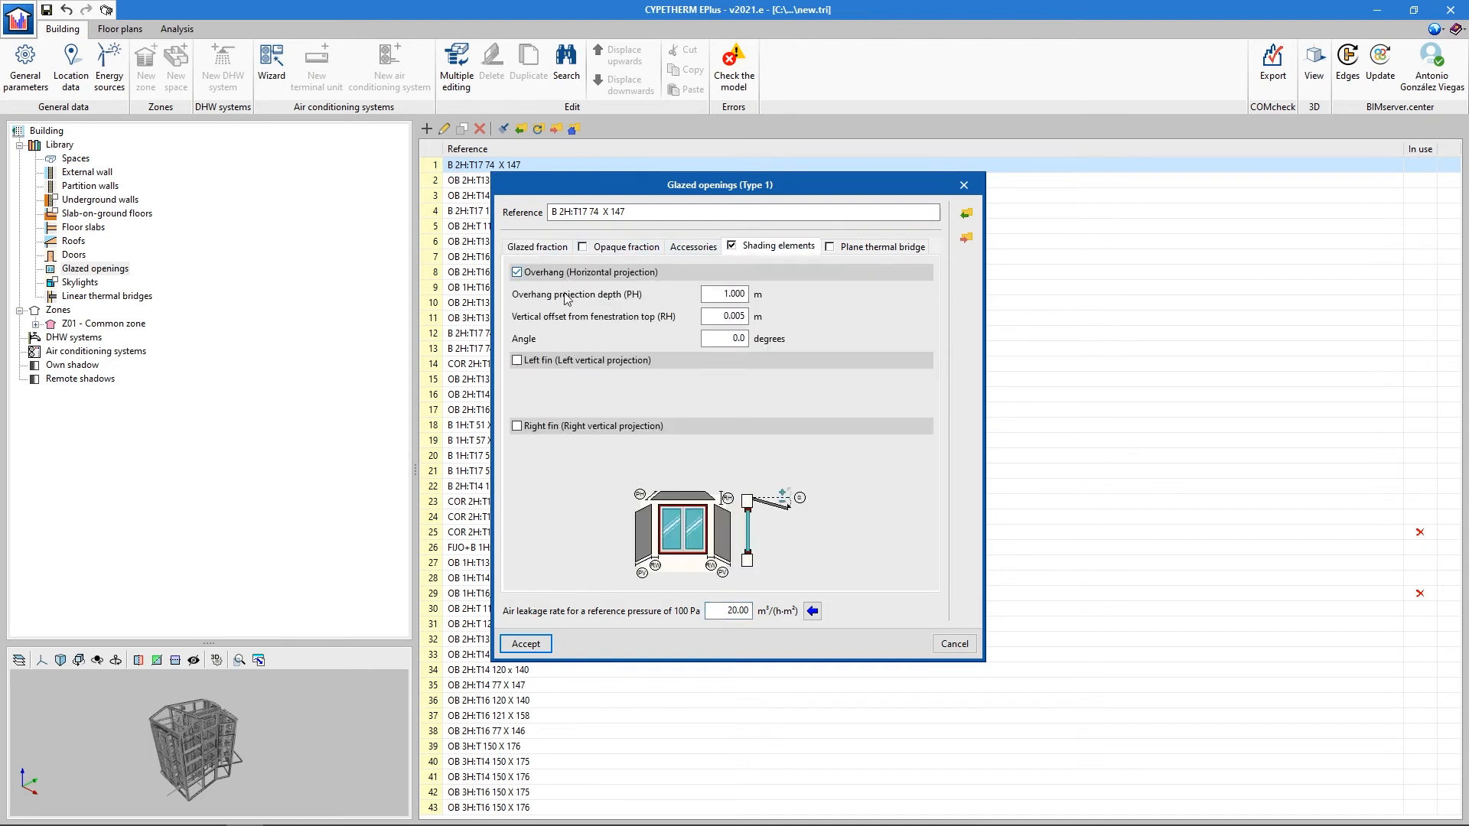
pyautogui.click(526, 644)
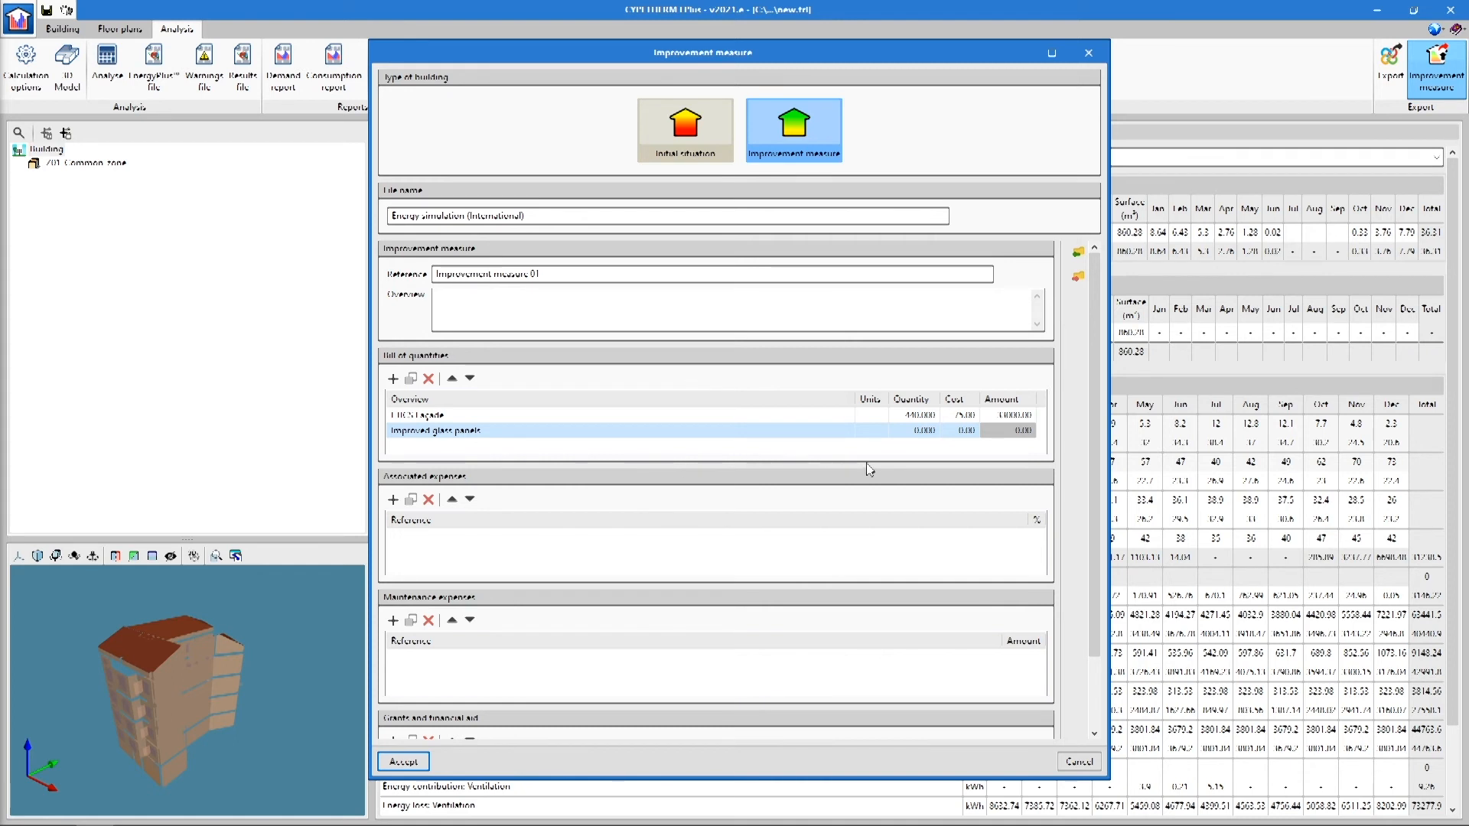
# - Give the Improved glass panels item in the bill of quantities a quantity of 47 and a cost of 23
pyautogui.click(923, 430)
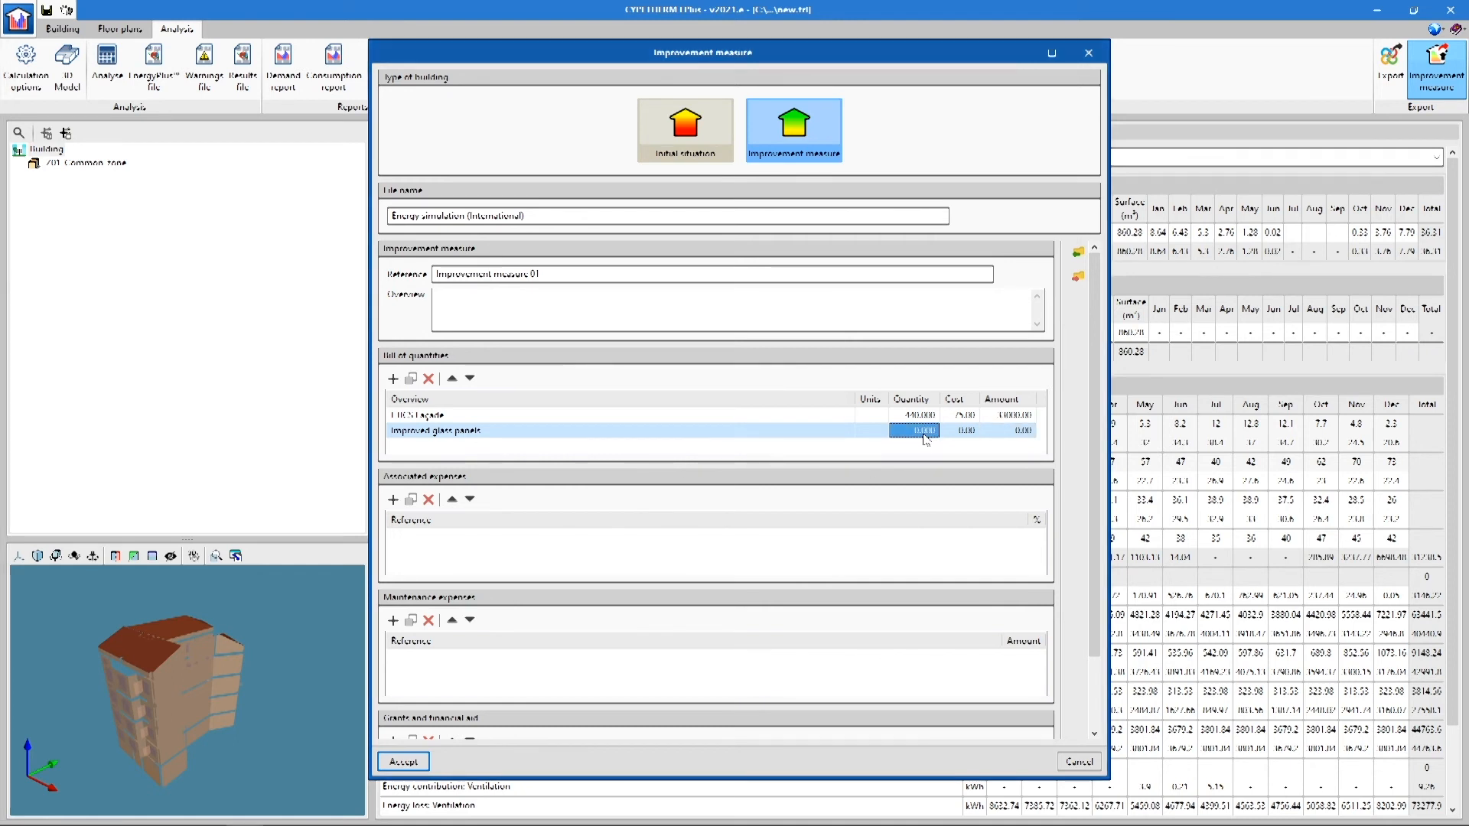
pyautogui.write('47')
pyautogui.click(961, 431)
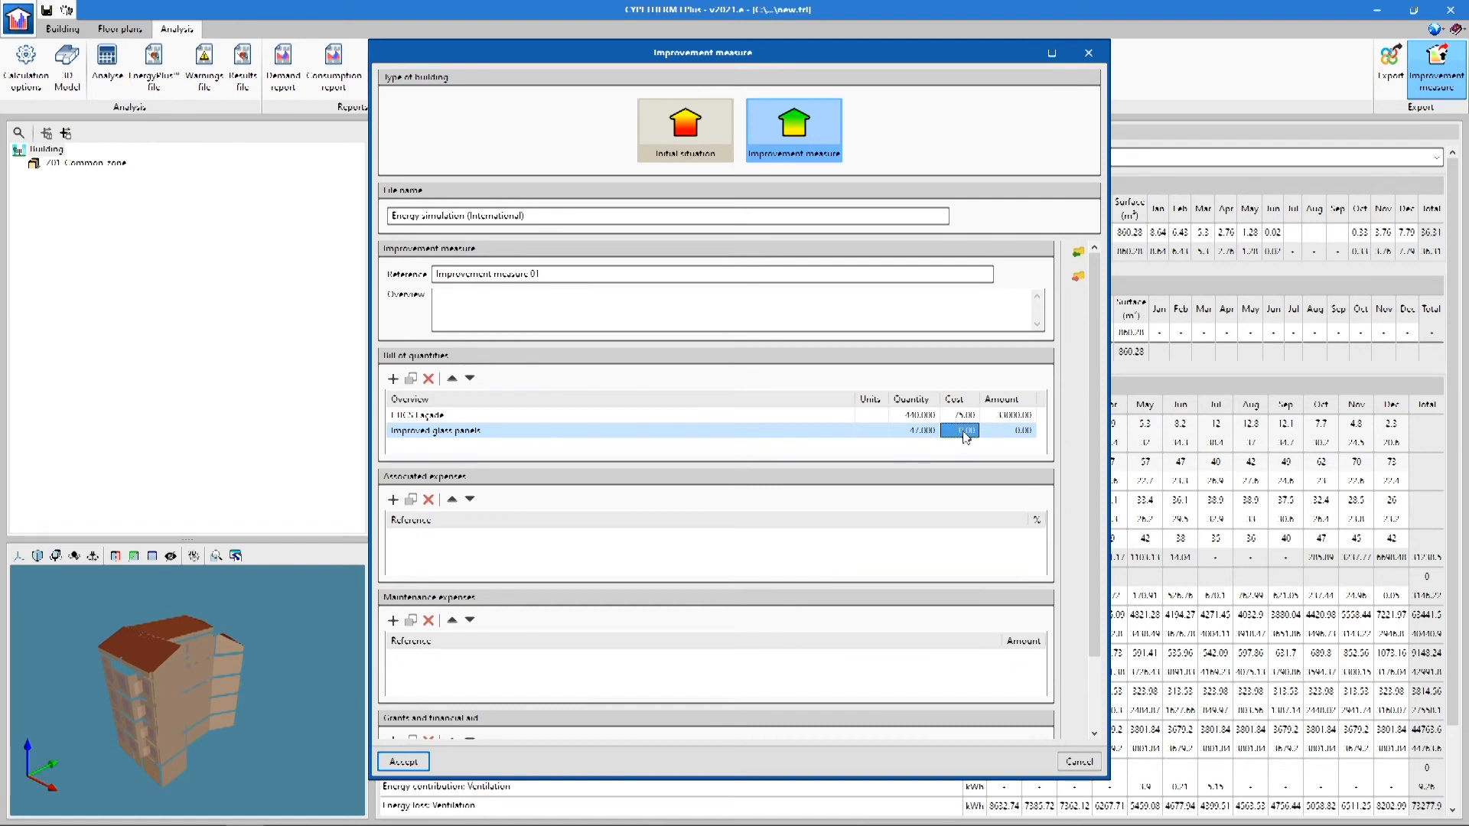
pyautogui.write('23')
pyautogui.press('Return')
pyautogui.click(1012, 433)
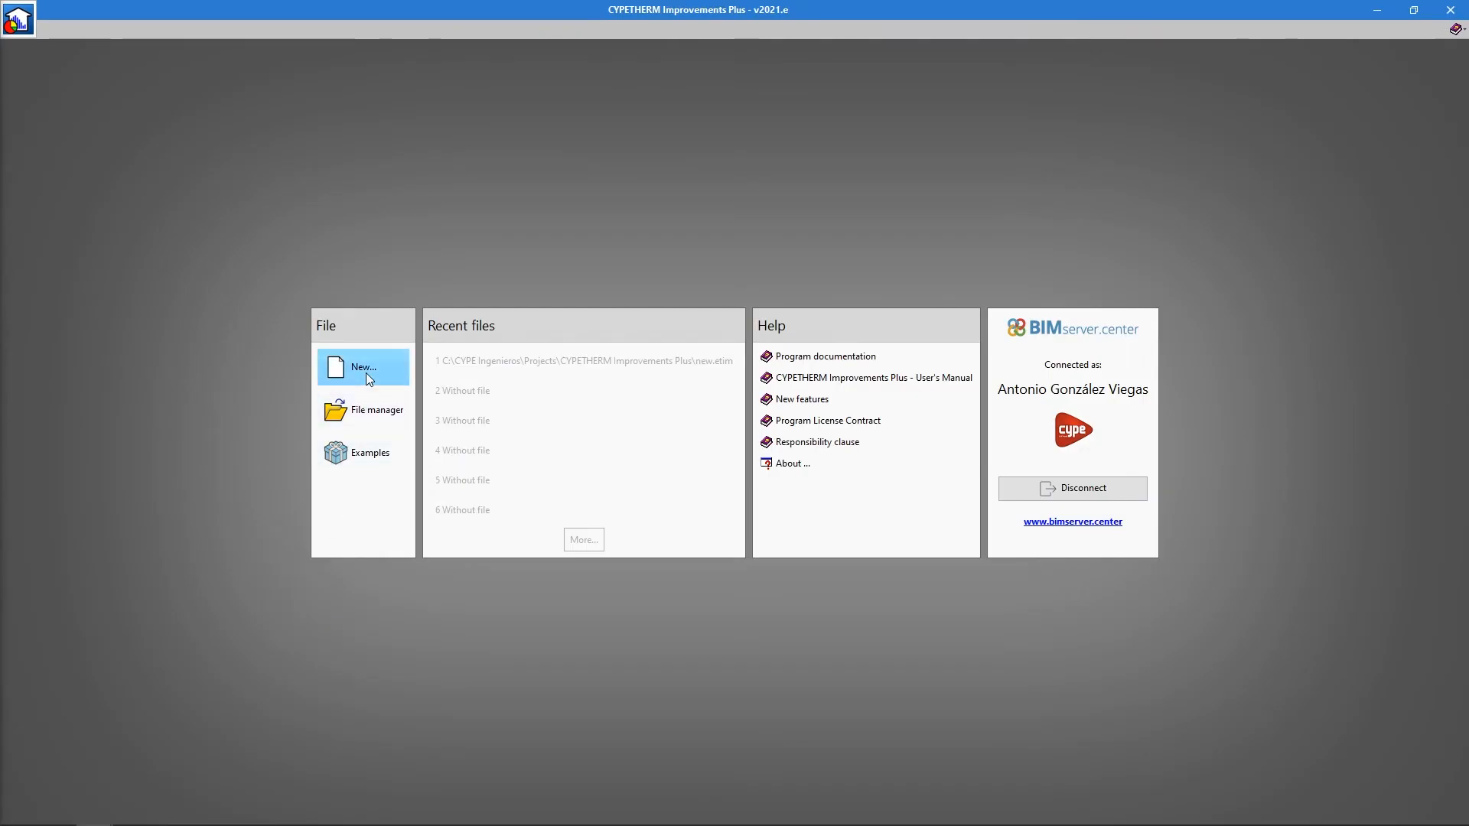
# - In CYPETHERM Improvements Plus, create a job named new and link it to the BIMserver.center project 20210225 test
pyautogui.click(366, 374)
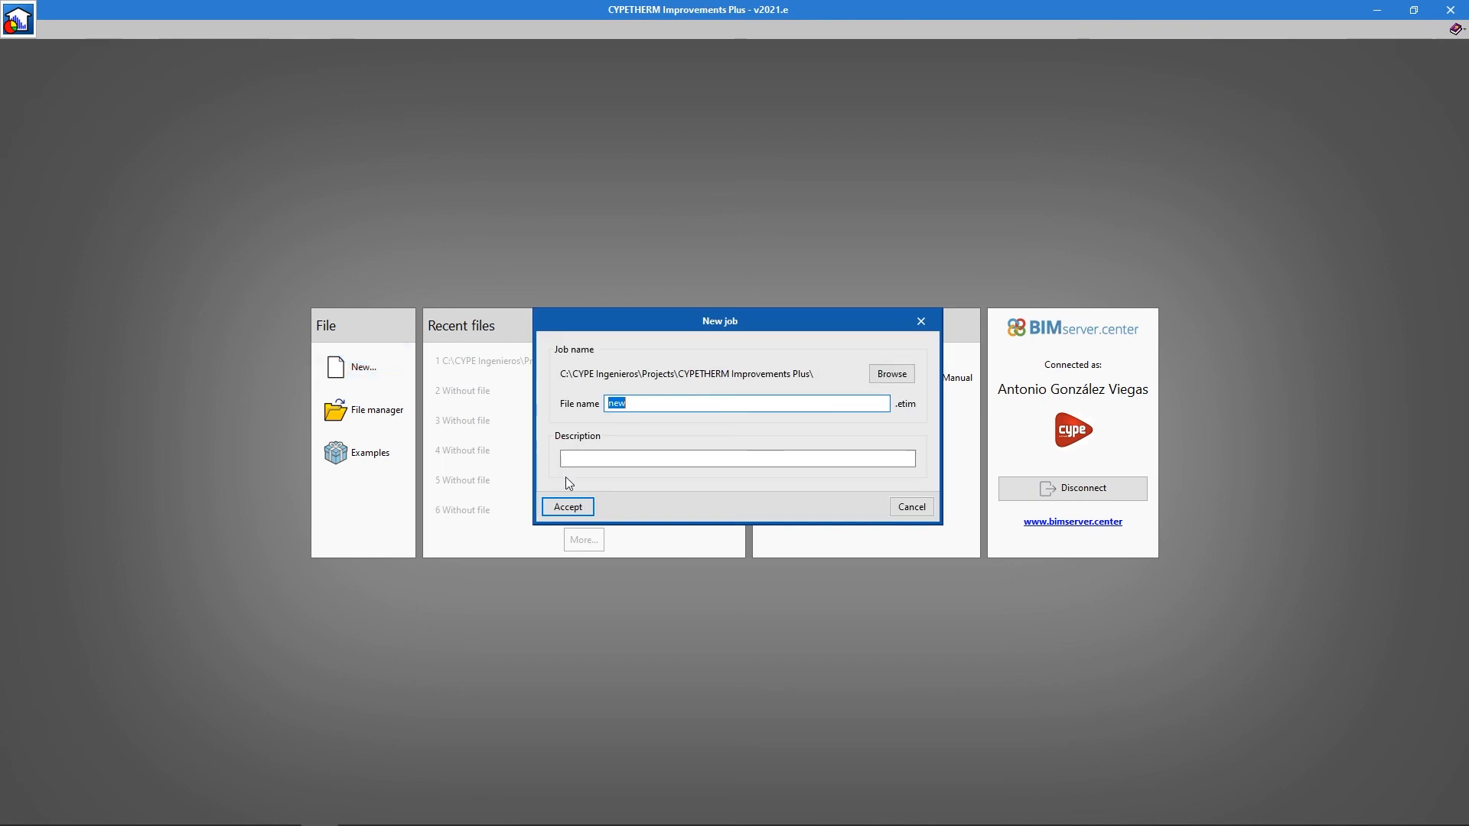
pyautogui.click(580, 510)
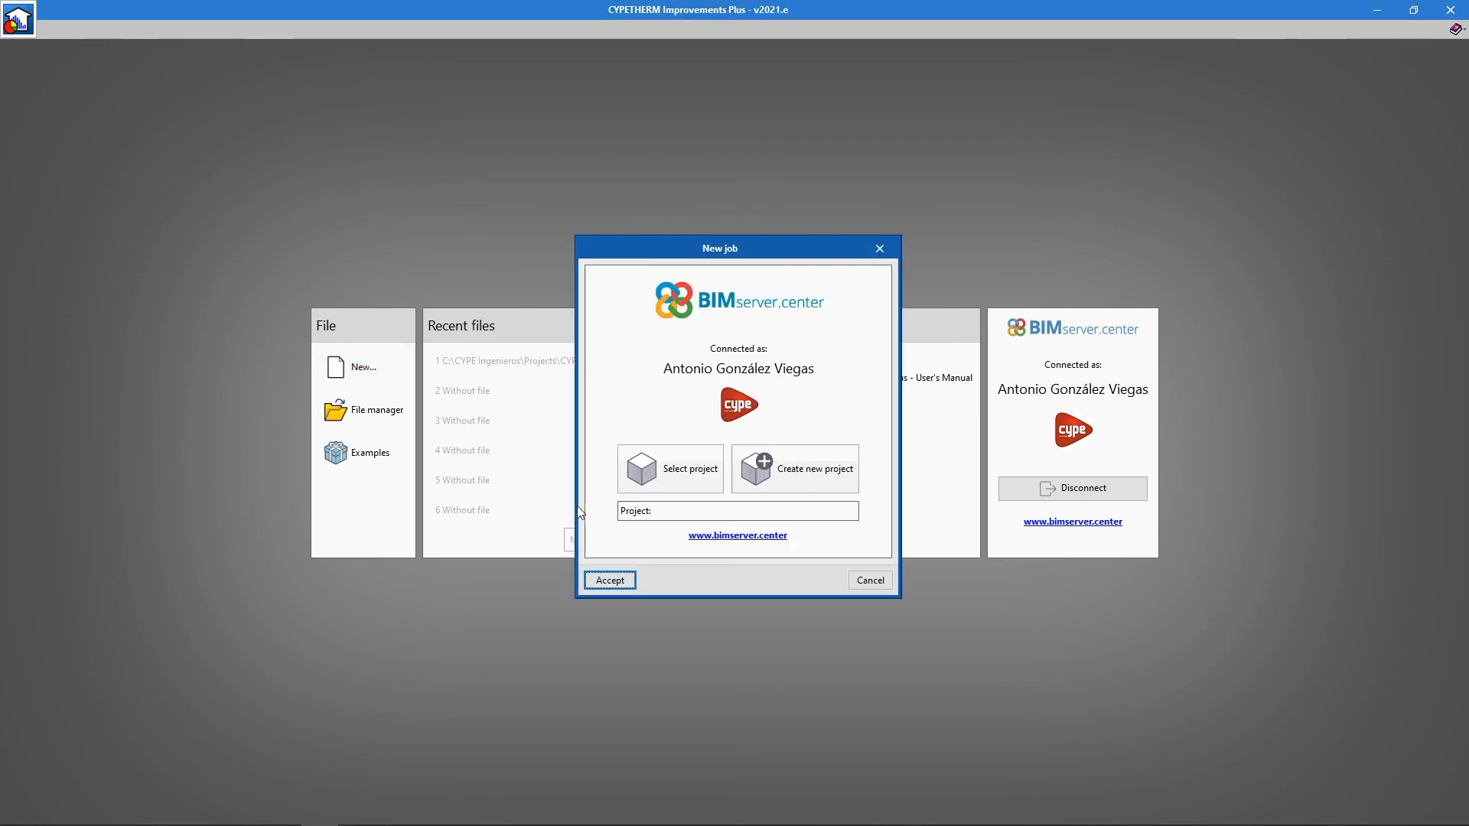
pyautogui.click(629, 479)
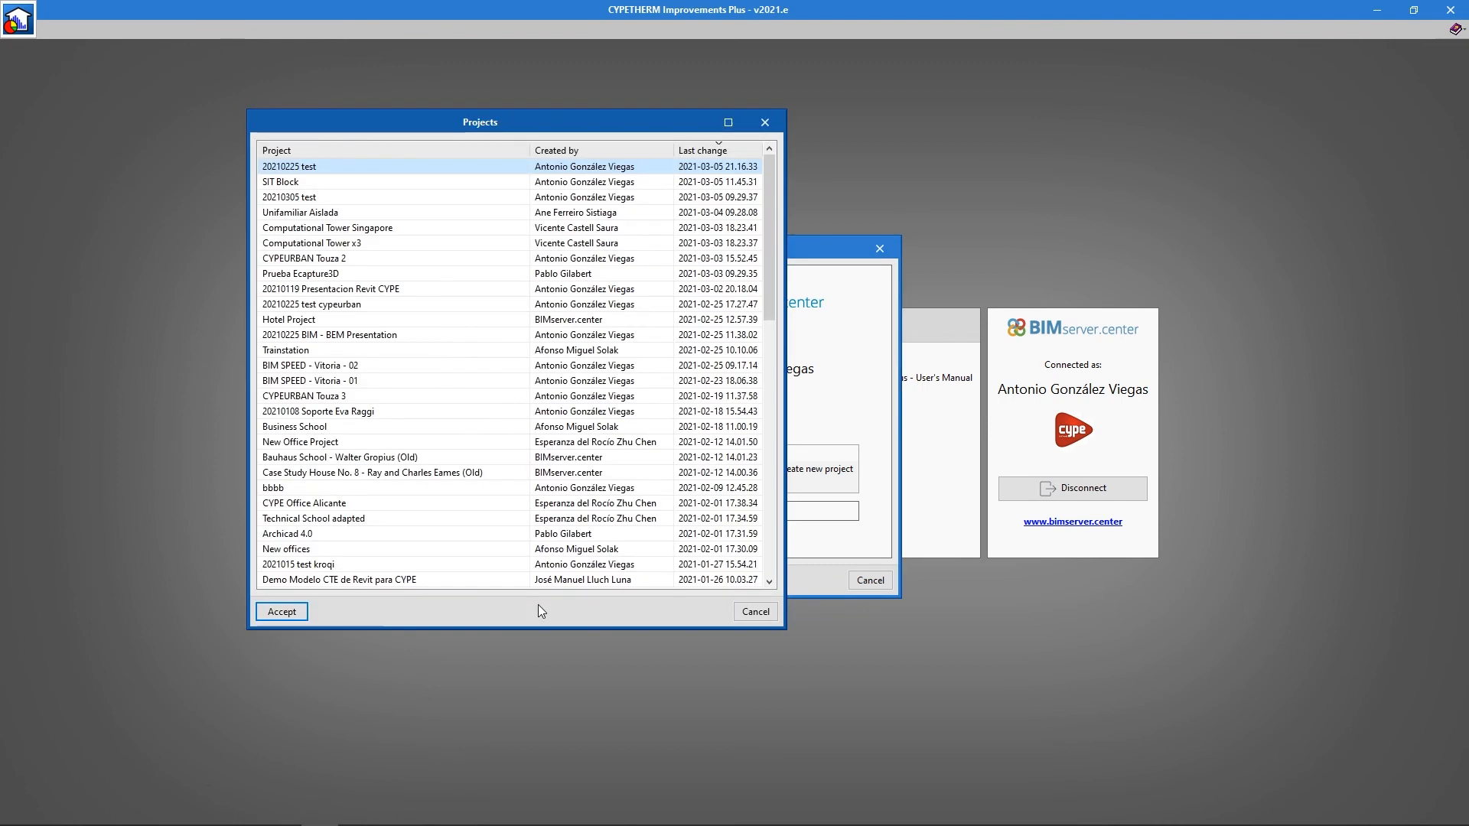
pyautogui.click(293, 612)
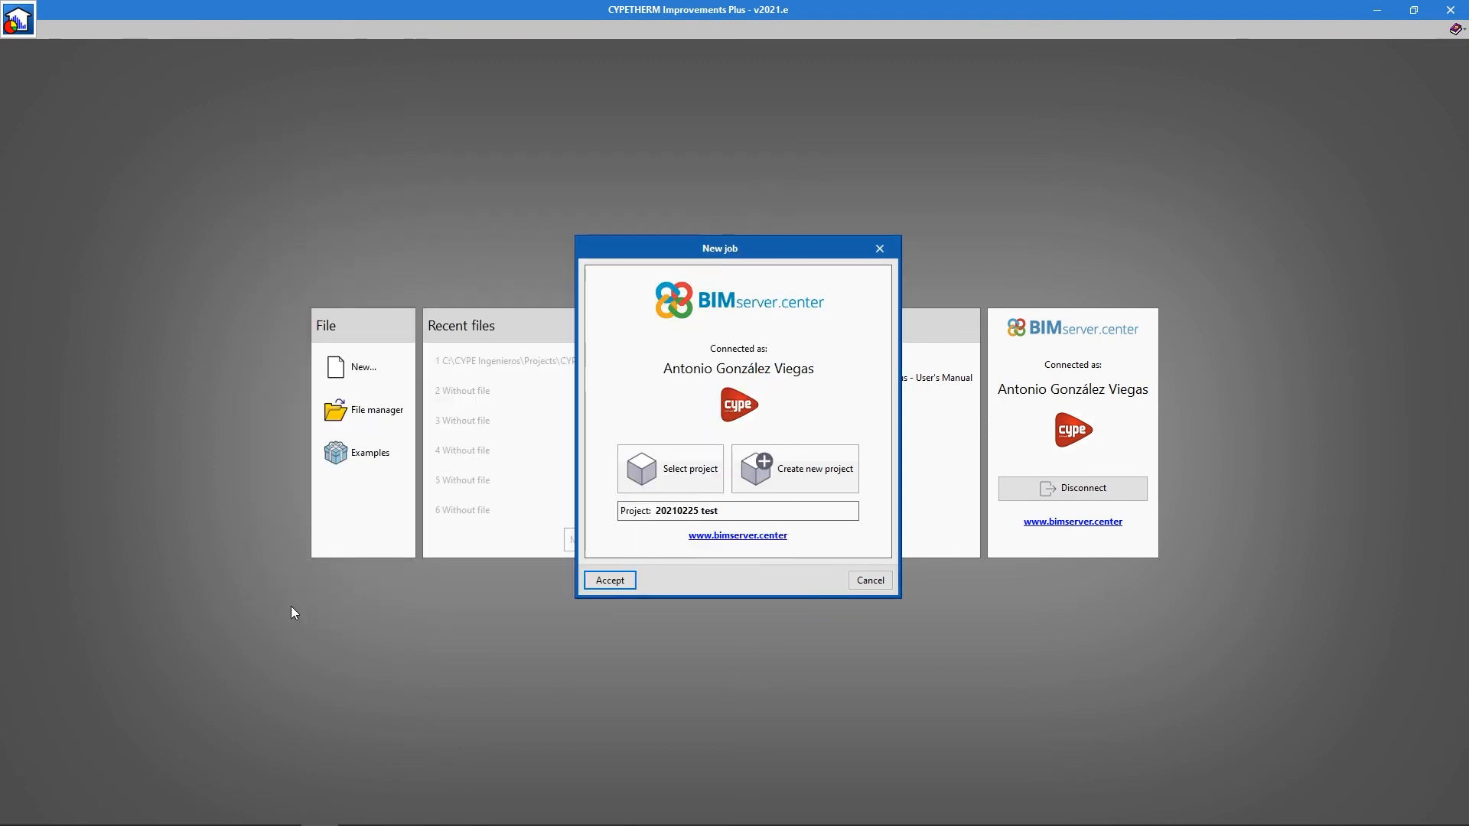
pyautogui.click(612, 581)
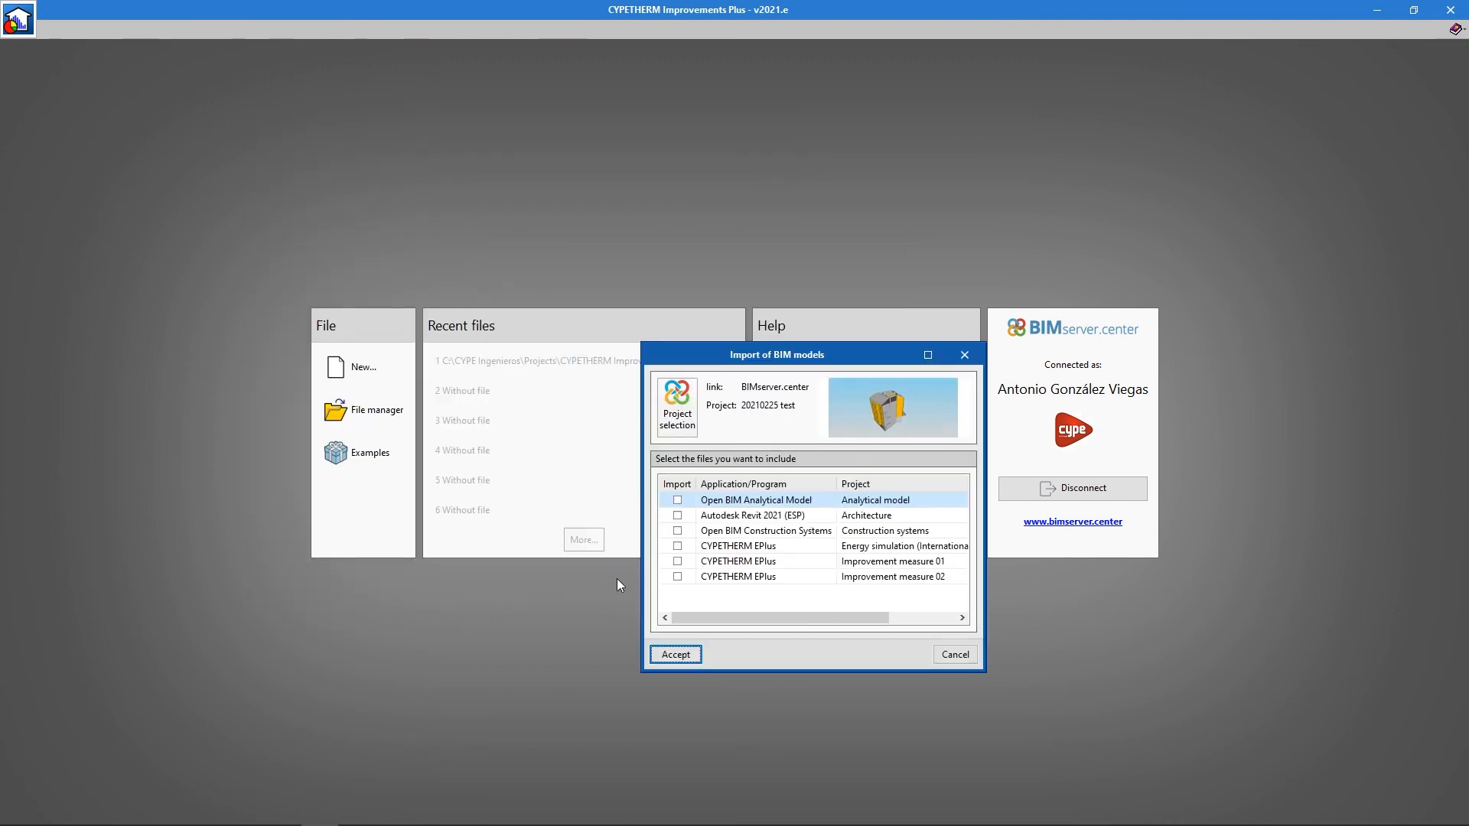
# - Import the three CYPETHERM EPlus models: the energy simulation, Improvement measure 01 and Improvement measure 02
pyautogui.click(678, 548)
pyautogui.click(677, 561)
pyautogui.click(676, 576)
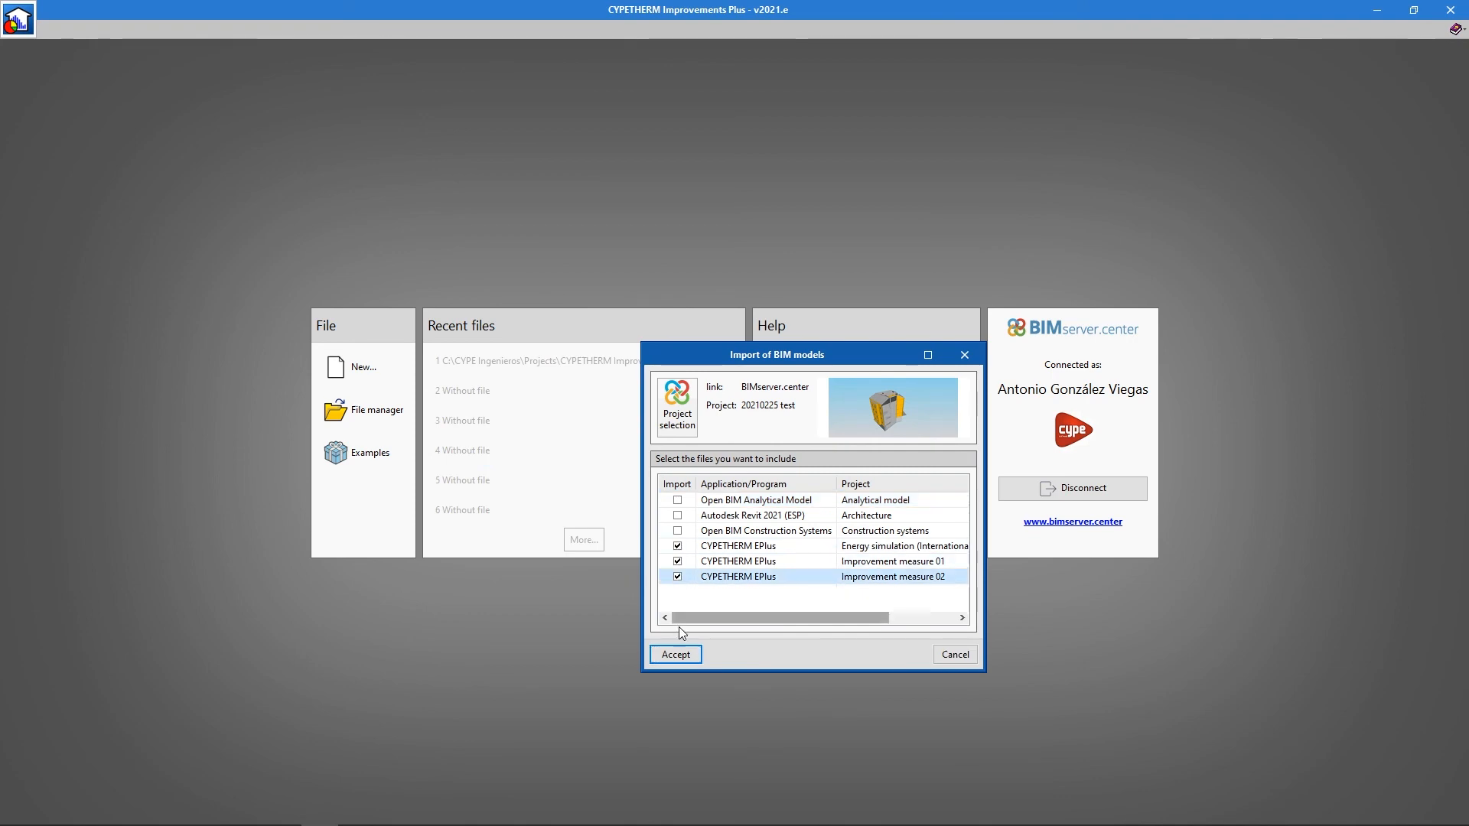
pyautogui.click(676, 654)
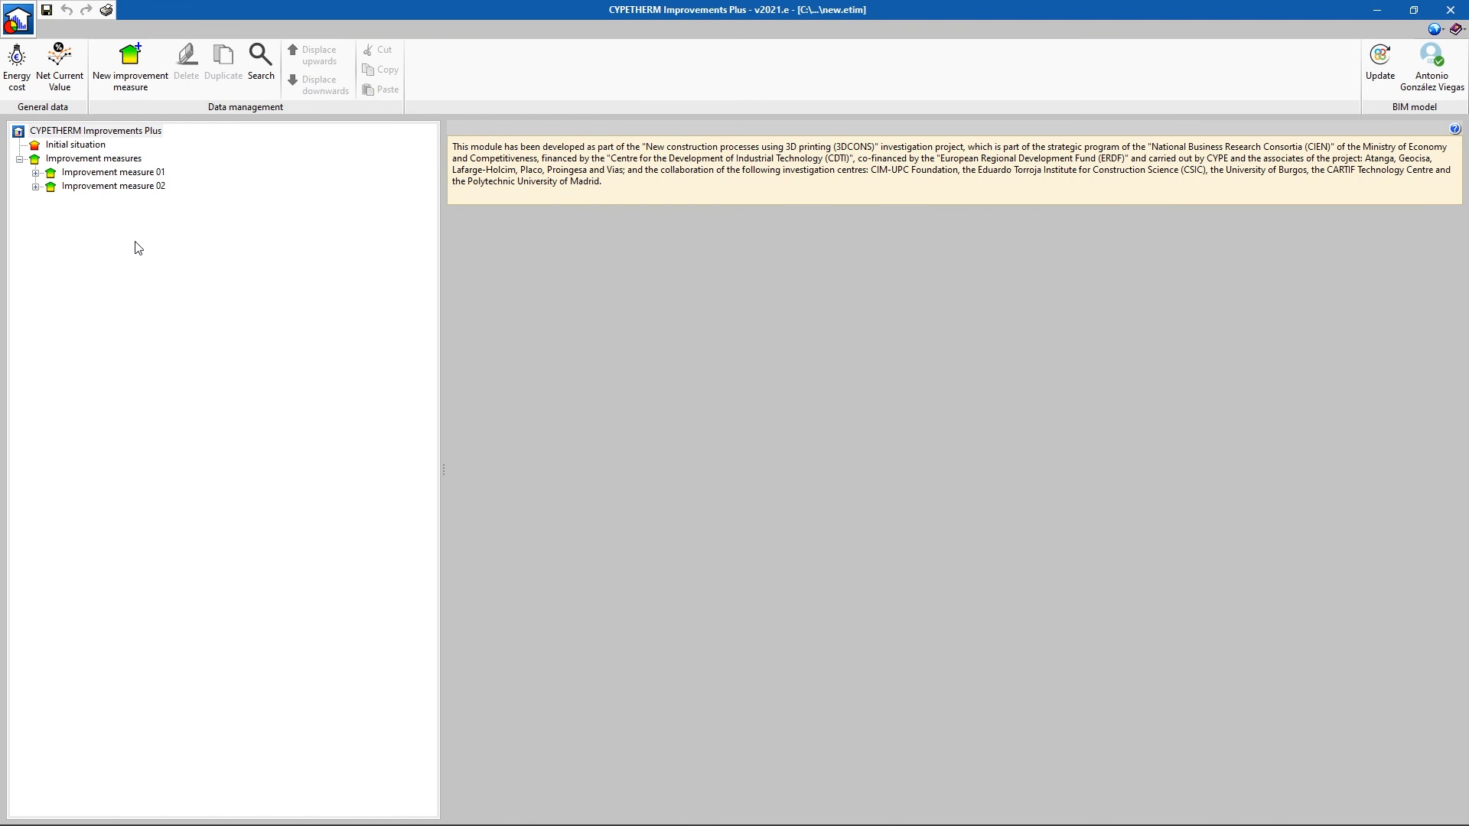
# - Review the initial situation, the data of both improvement measures and the budget analysis of Improvement measure 02
pyautogui.click(75, 145)
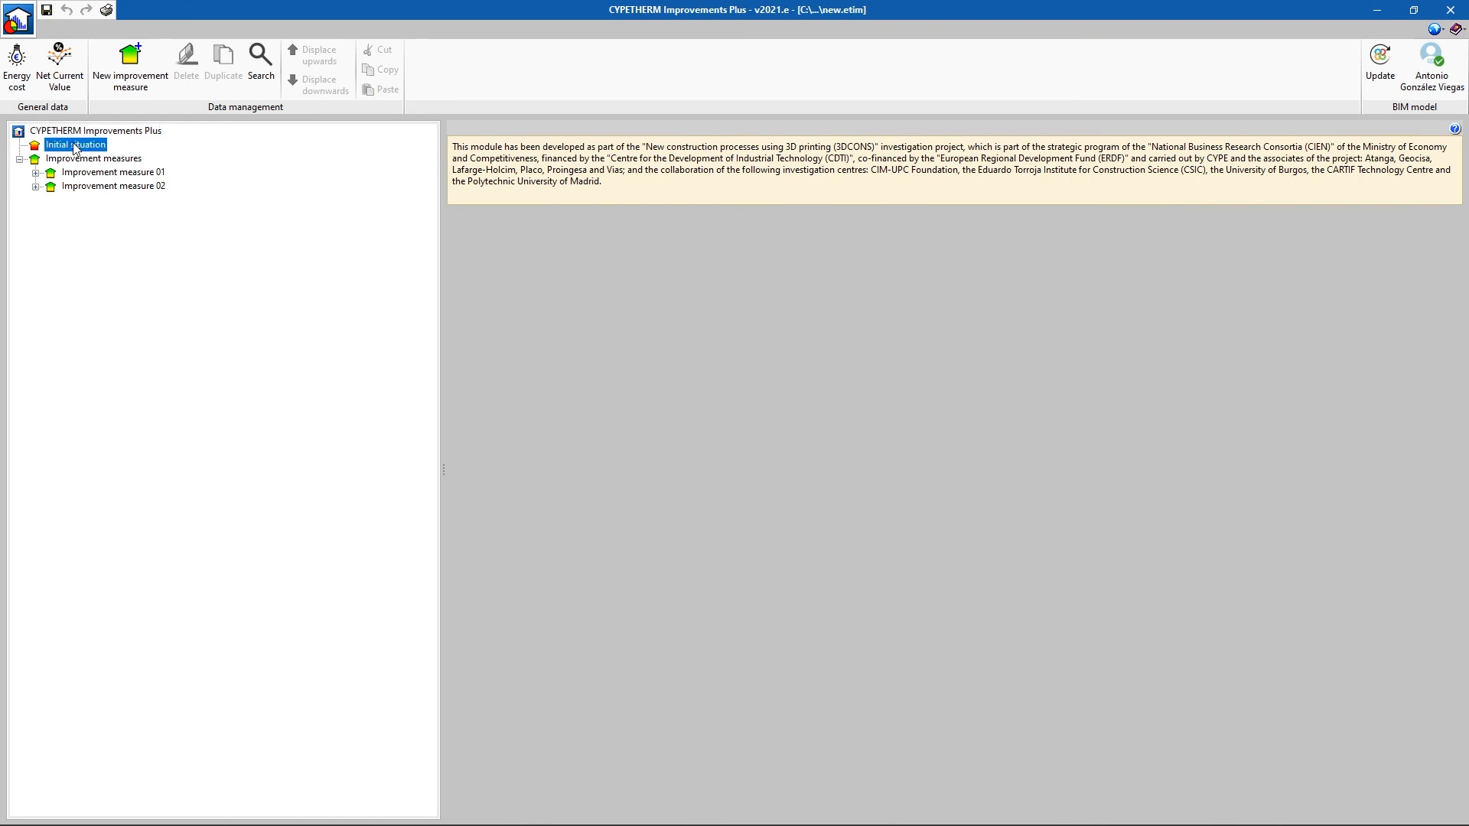
pyautogui.click(35, 173)
pyautogui.click(36, 200)
pyautogui.click(95, 187)
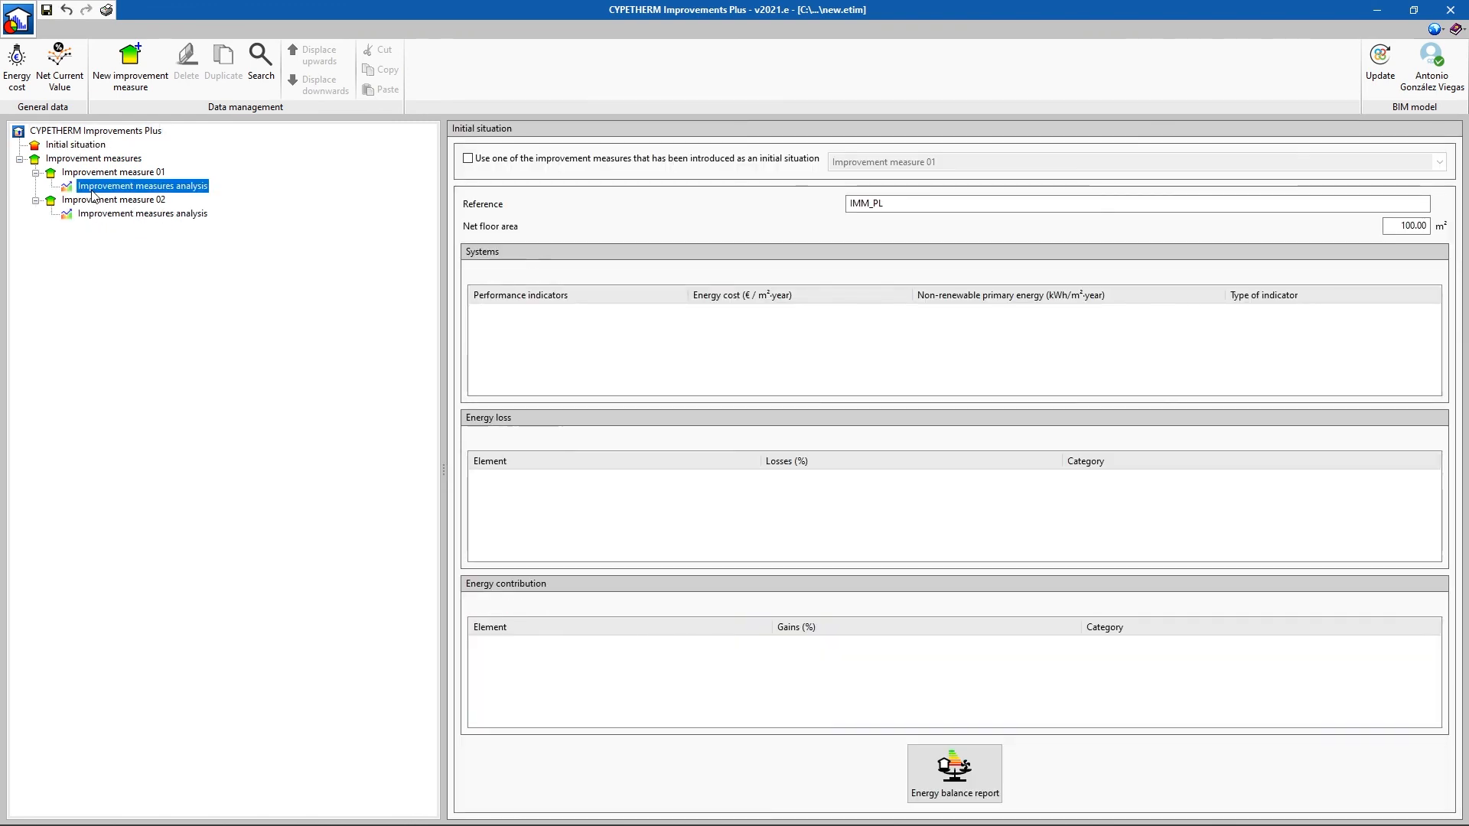
pyautogui.click(115, 172)
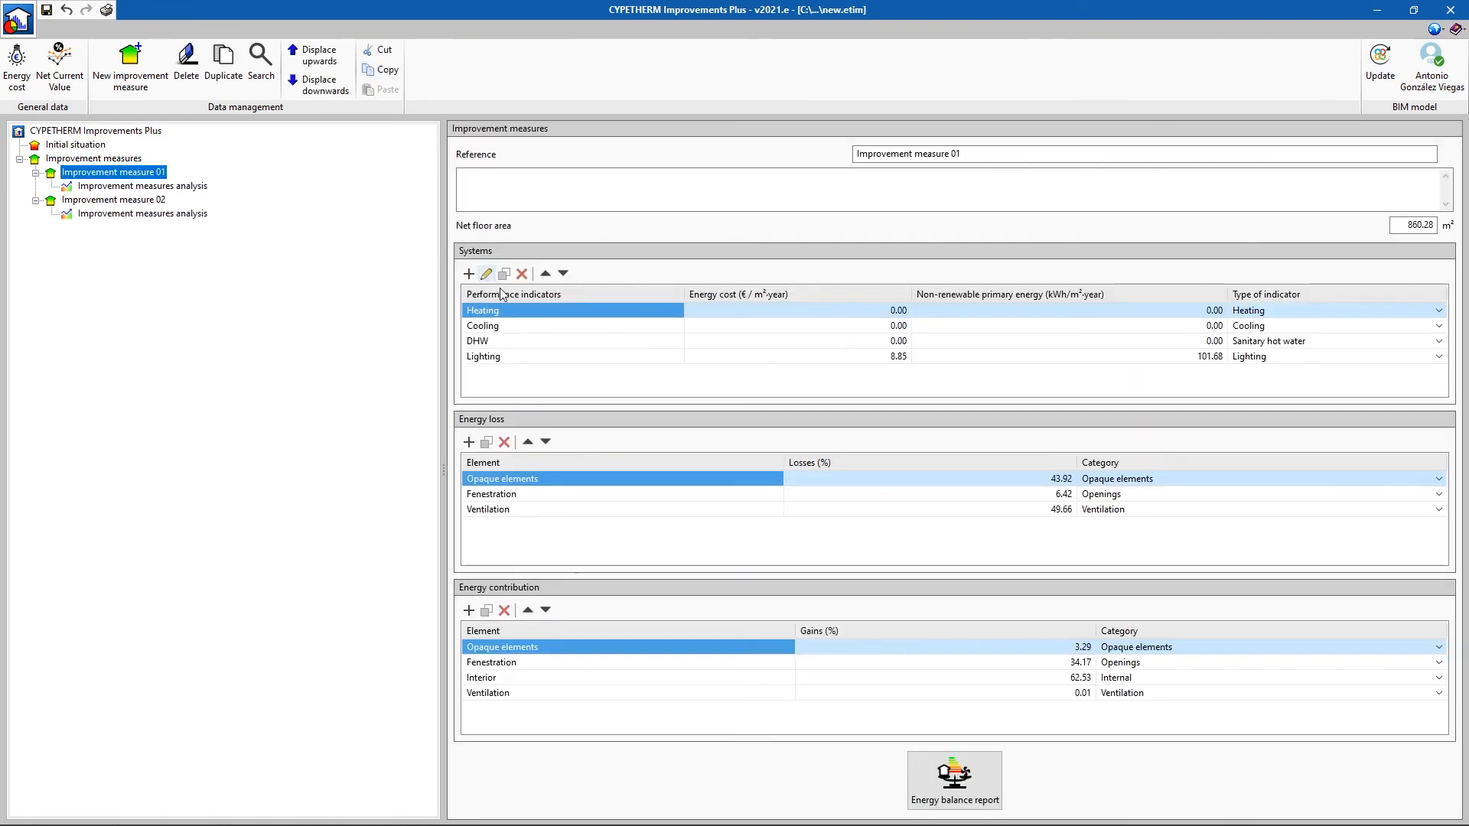
pyautogui.click(146, 199)
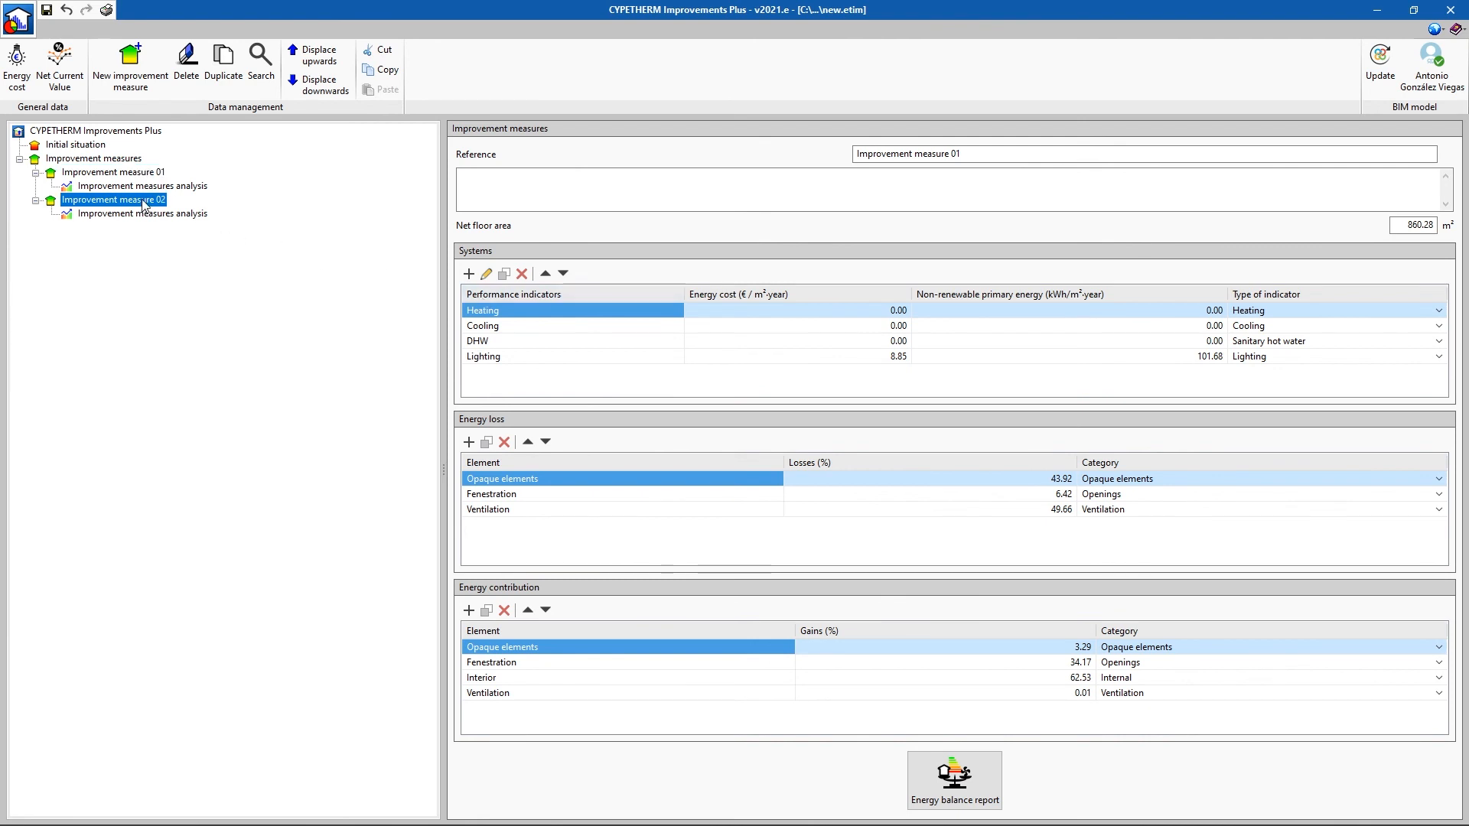
pyautogui.click(164, 214)
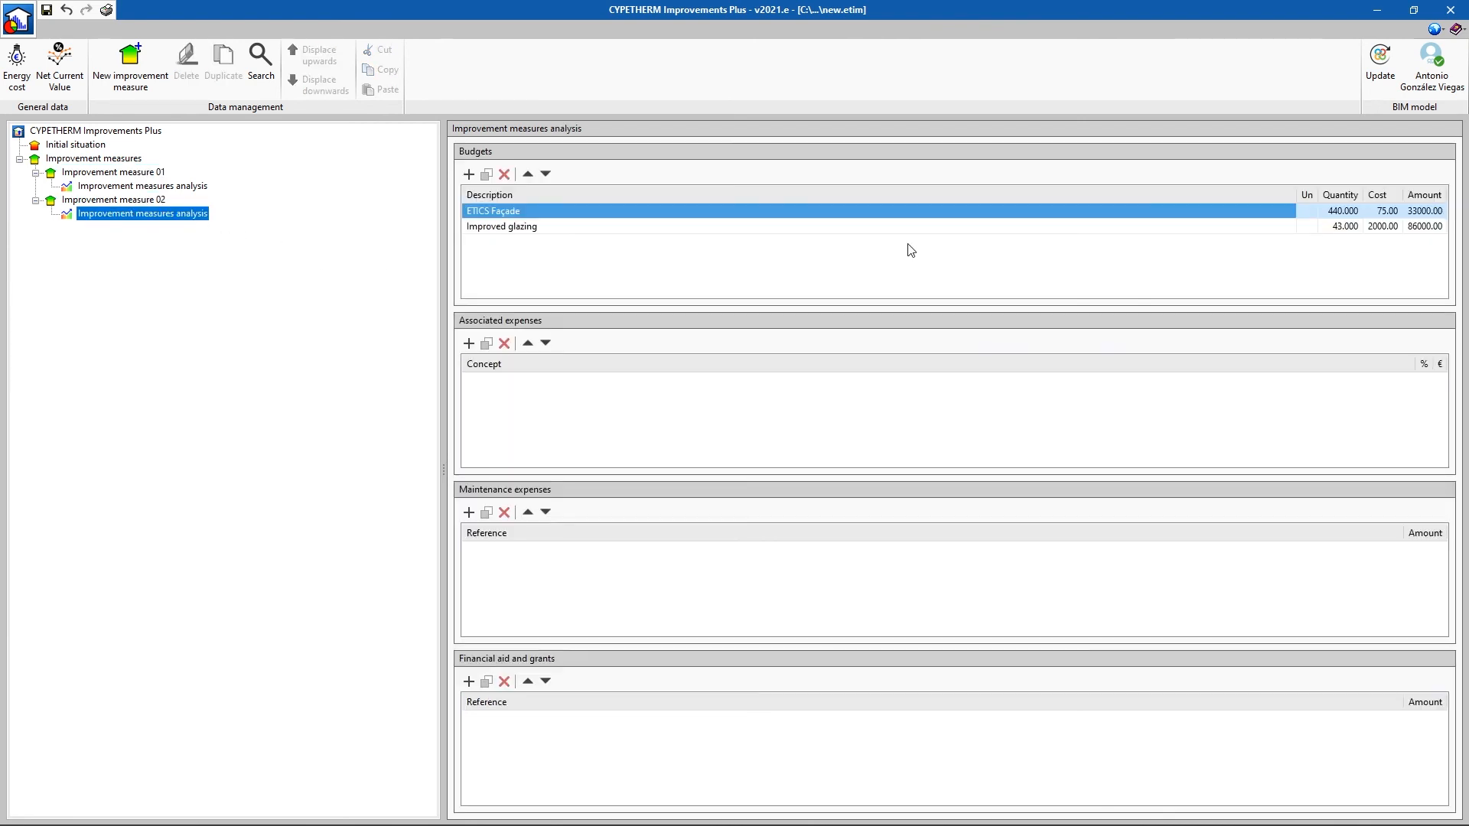
# - Activate the NCV calculation method in the Net Current Value settings and accept them
pyautogui.click(71, 88)
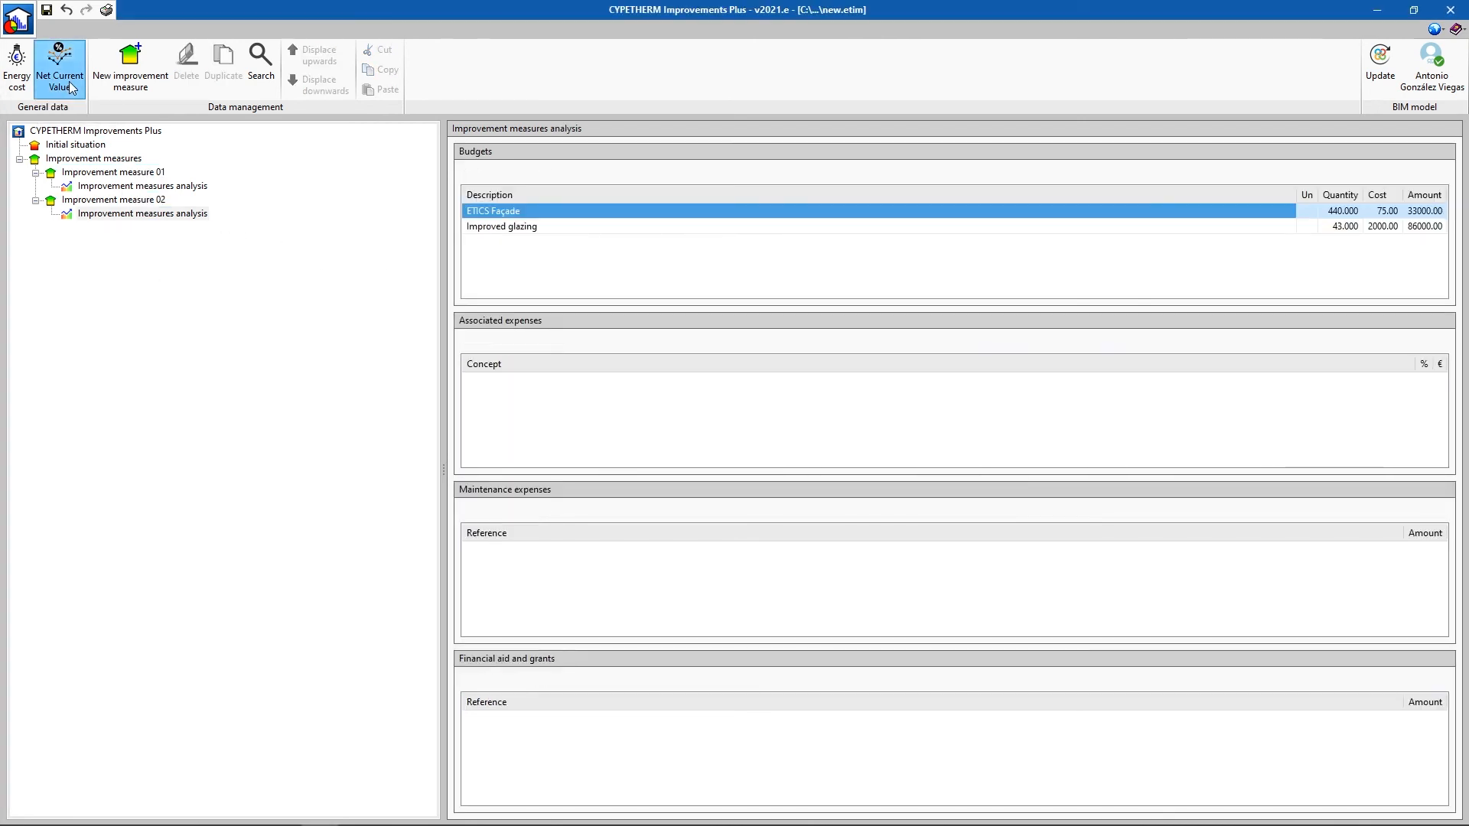
pyautogui.click(565, 338)
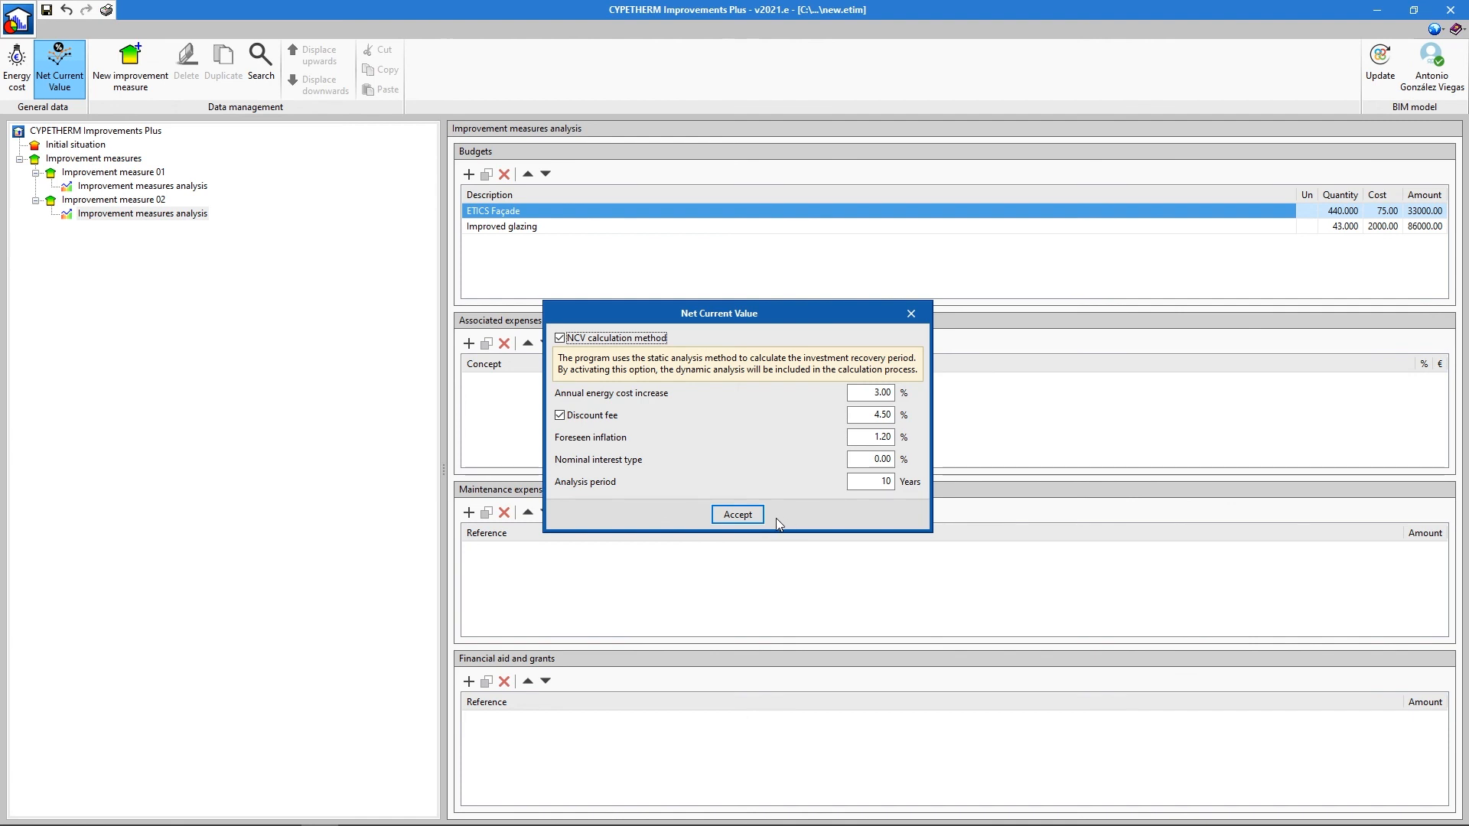
pyautogui.click(737, 515)
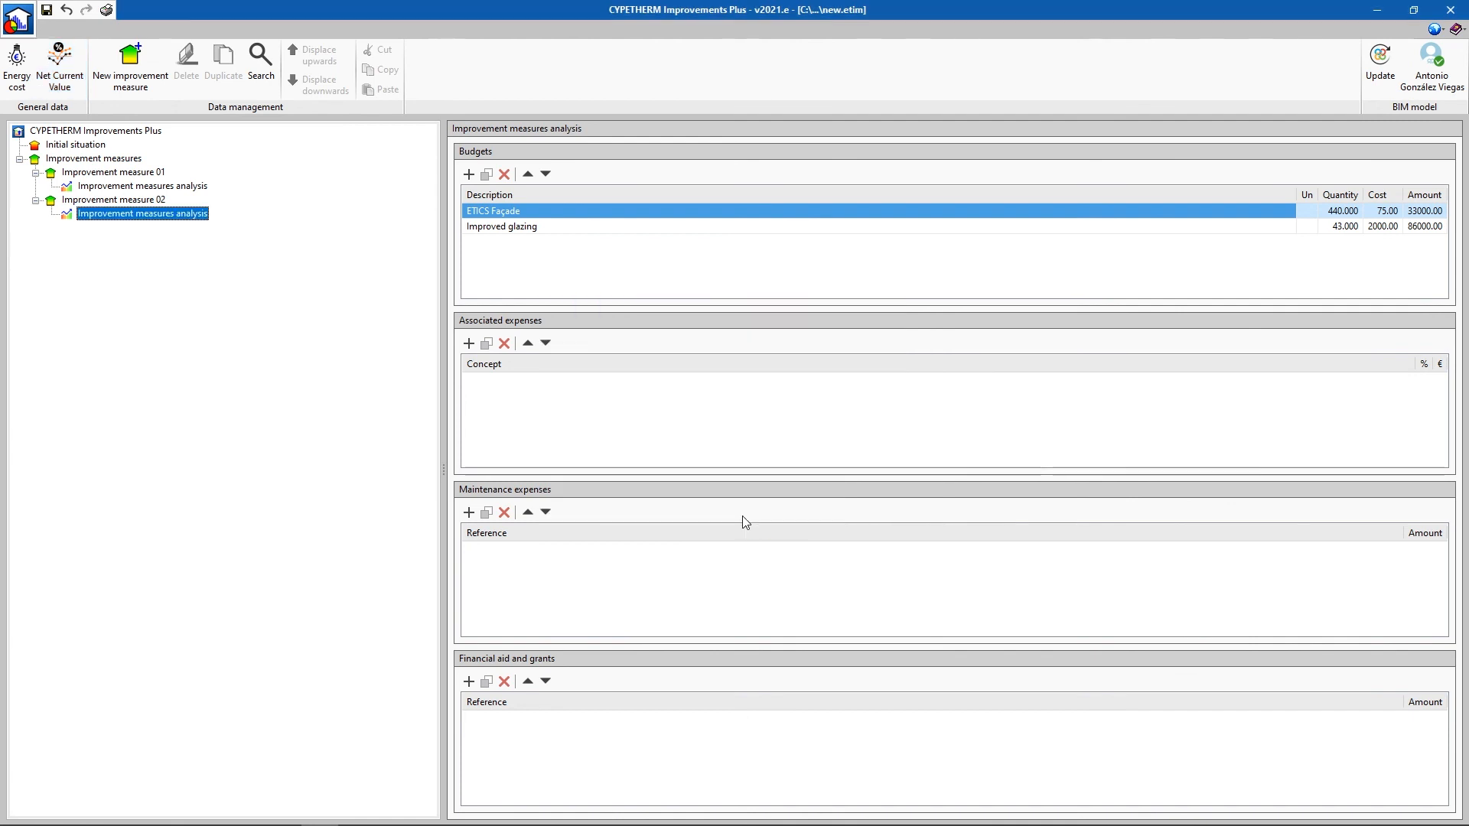
# - Generate the project reports and read through the Improvement measures analysis report in a maximized view
pyautogui.click(106, 11)
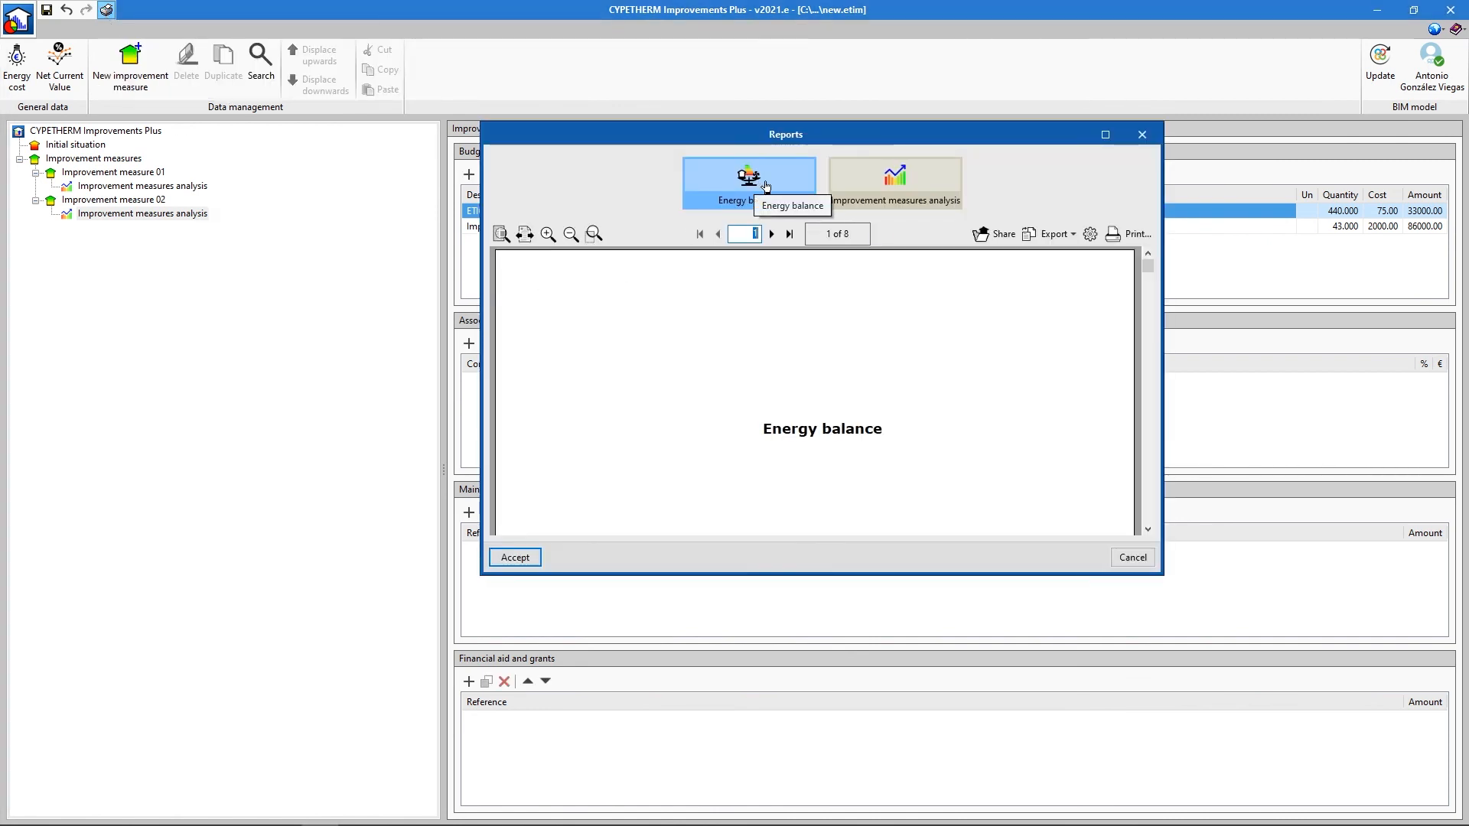
pyautogui.click(895, 184)
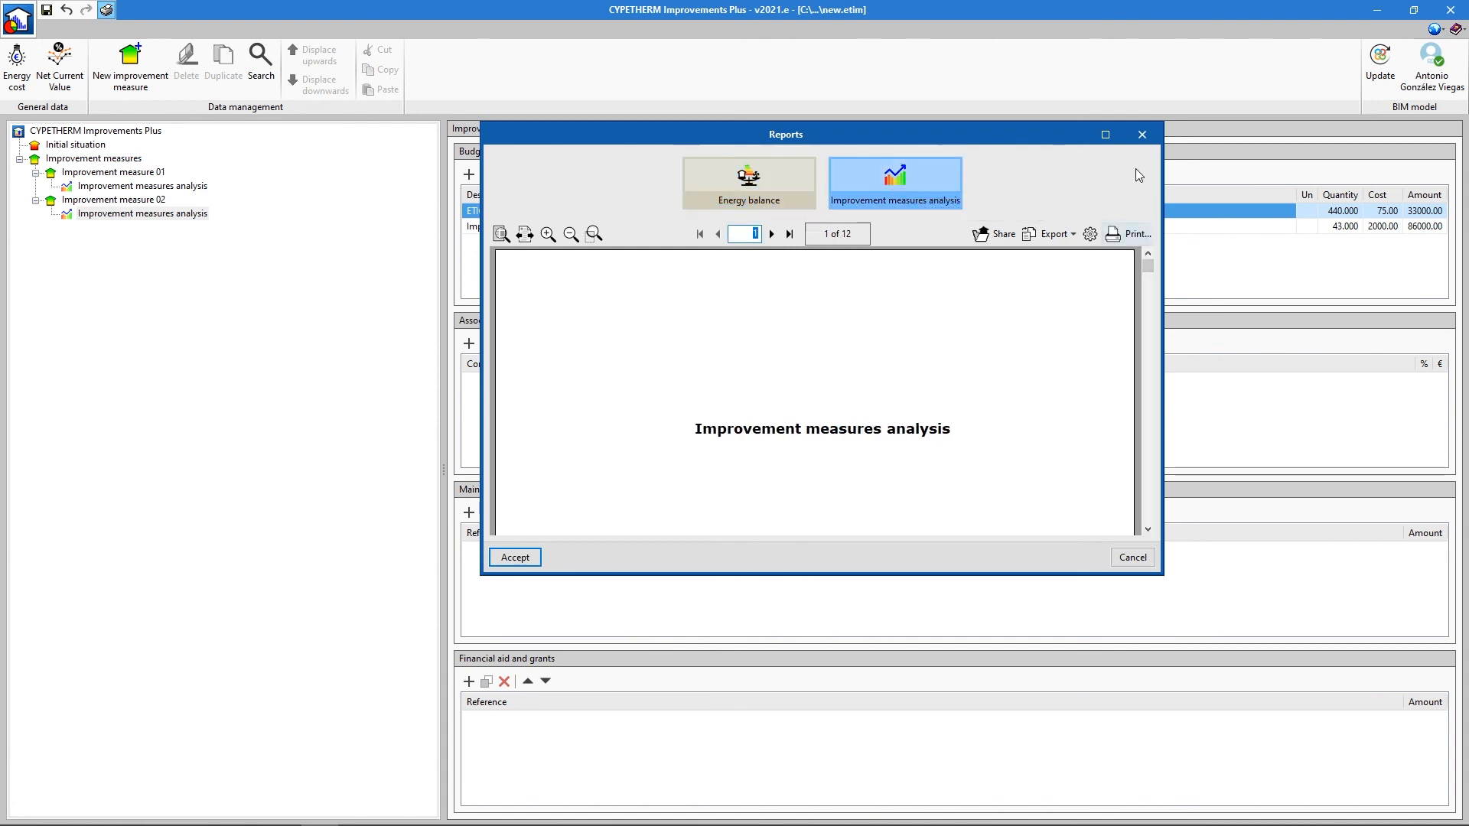
pyautogui.click(1105, 134)
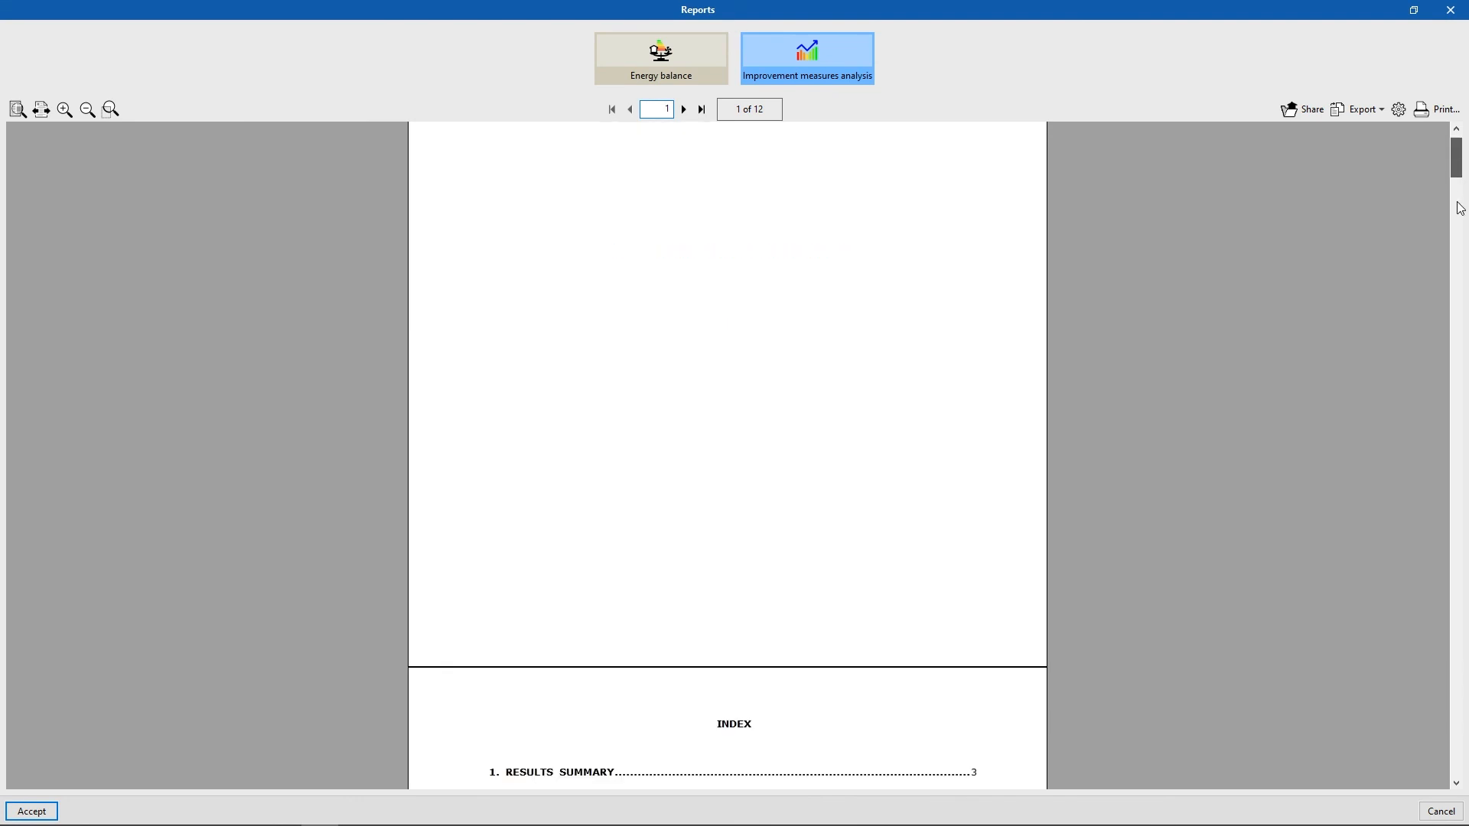
pyautogui.moveTo(1460, 208); pyautogui.dragTo(1466, 655)
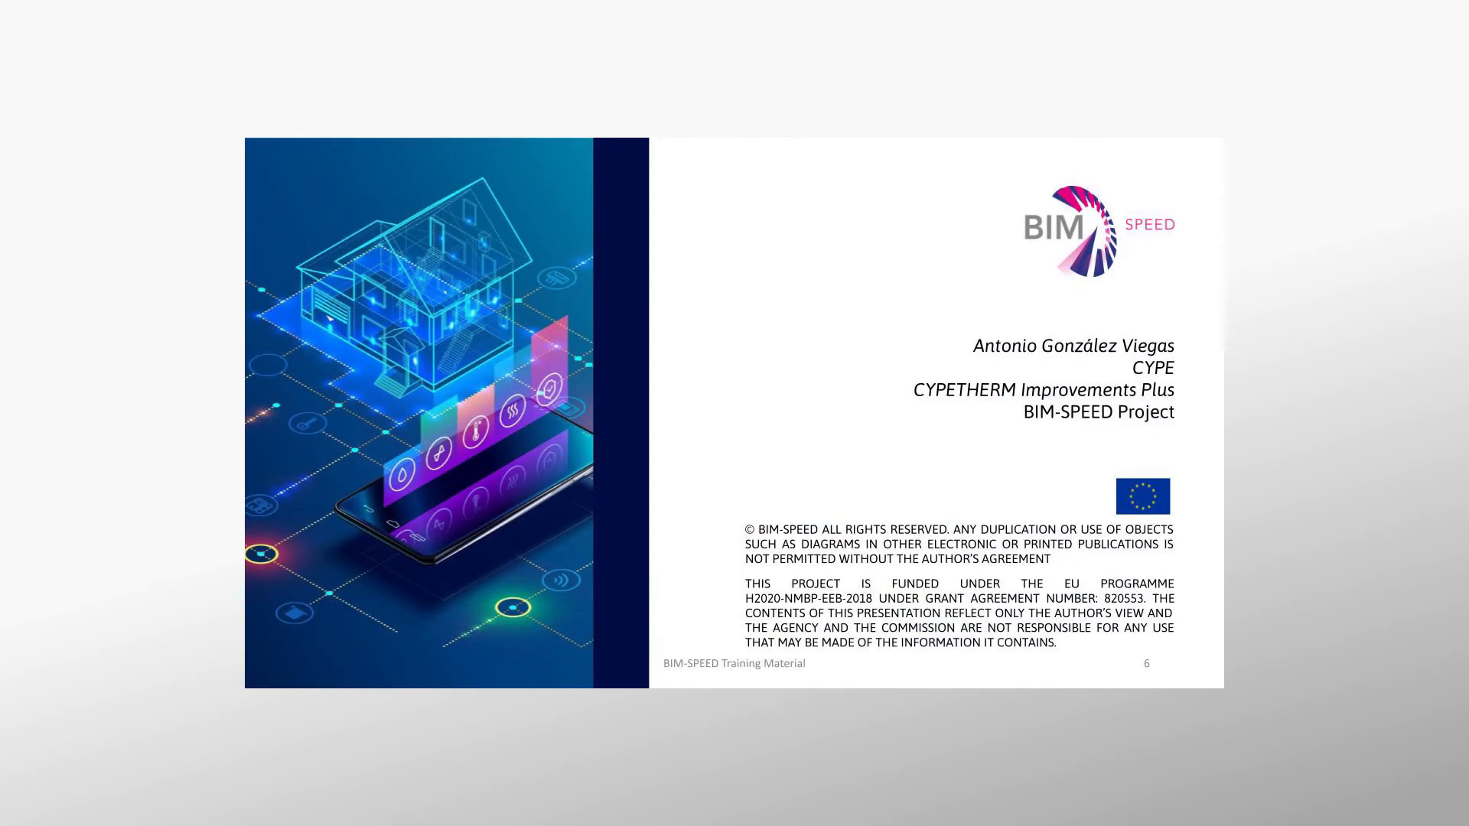